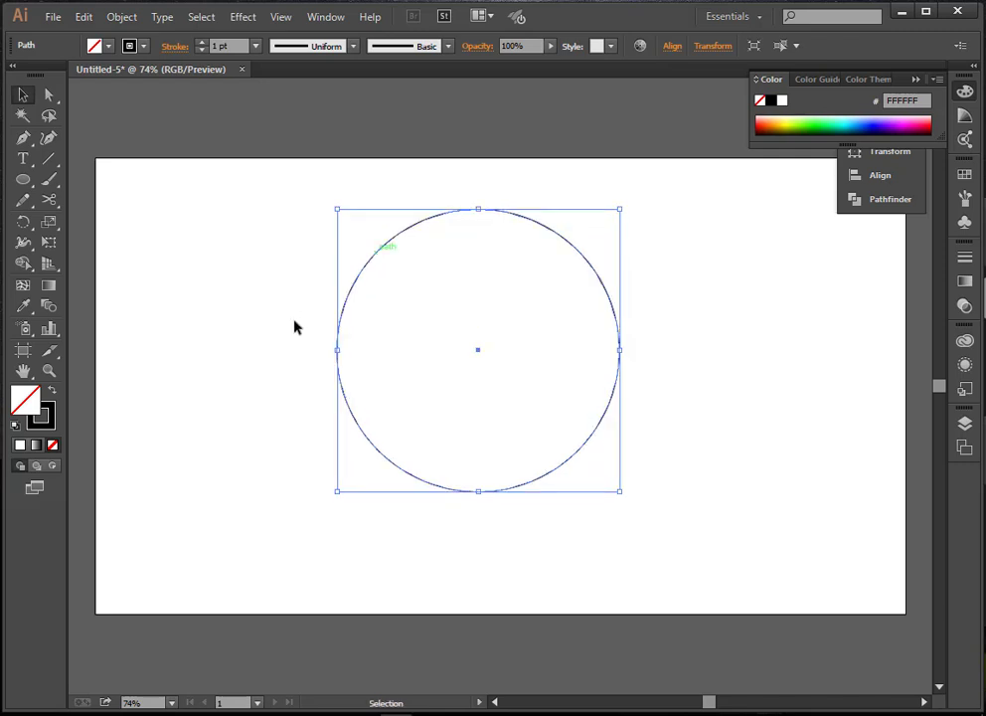
# Increase the circle's stroke weight to 33 pt and deselect it.
pyautogui.click(202, 43)
pyautogui.click(202, 42)
pyautogui.click(202, 43)
pyautogui.click(202, 43)
pyautogui.click(201, 42)
pyautogui.click(202, 42)
pyautogui.click(201, 43)
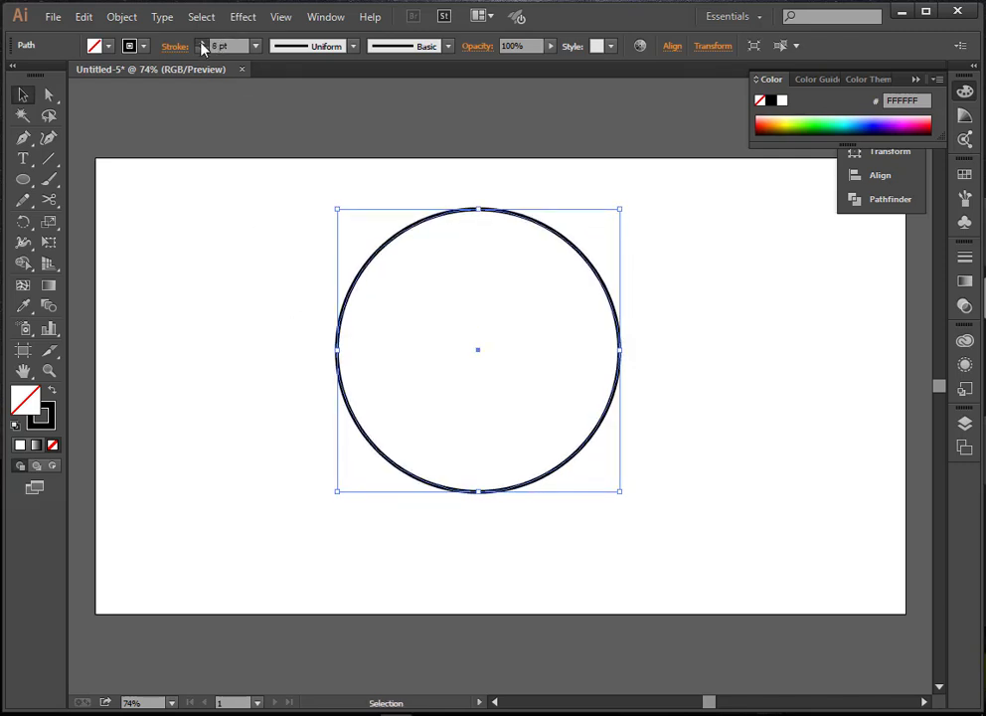
pyautogui.click(202, 43)
pyautogui.click(202, 44)
pyautogui.click(202, 44)
pyautogui.click(201, 44)
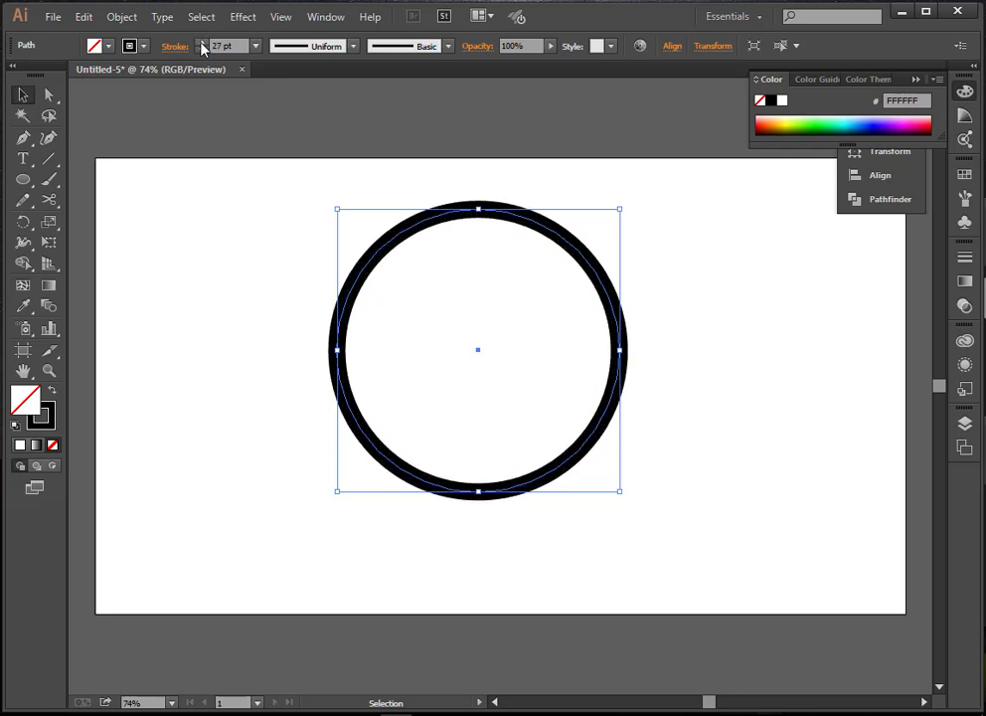
pyautogui.click(202, 42)
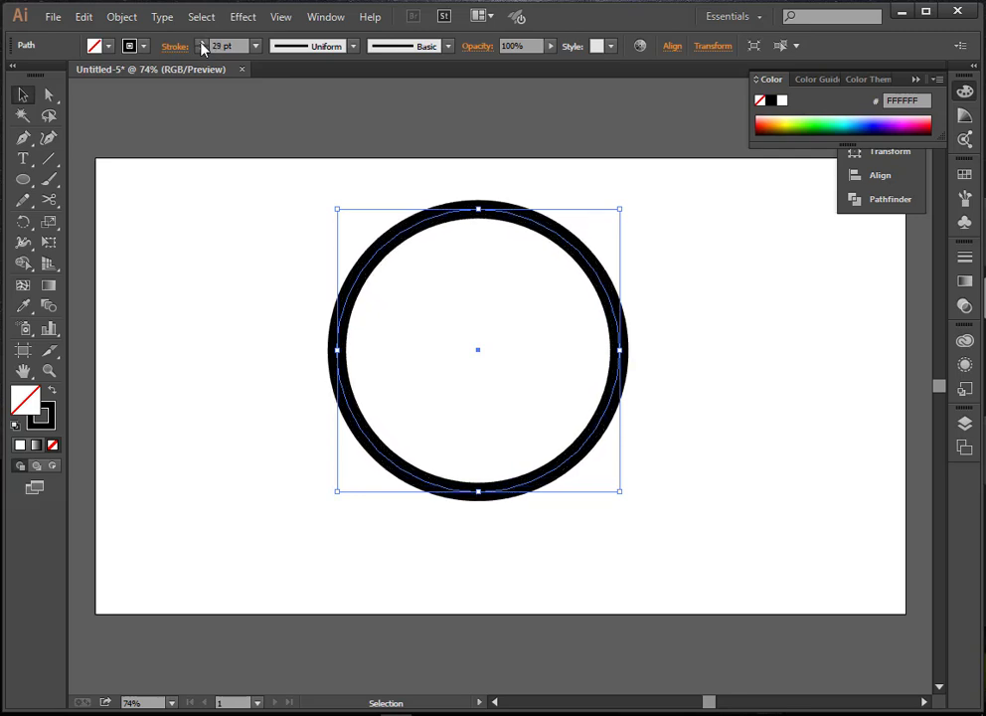
pyautogui.click(201, 43)
pyautogui.click(202, 42)
pyautogui.click(202, 43)
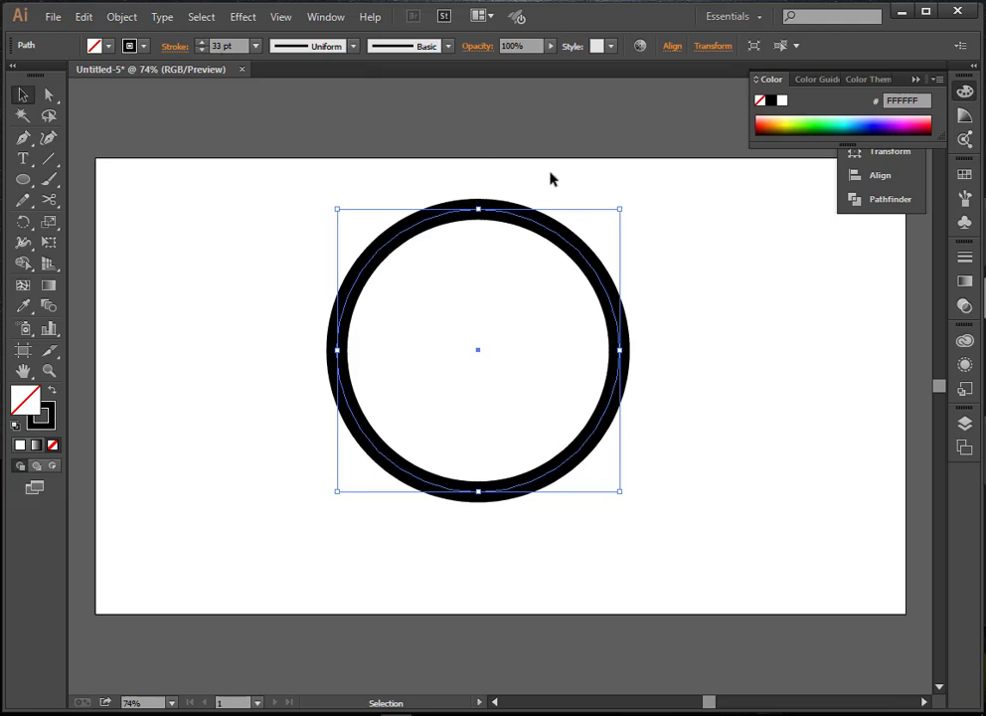
pyautogui.click(660, 220)
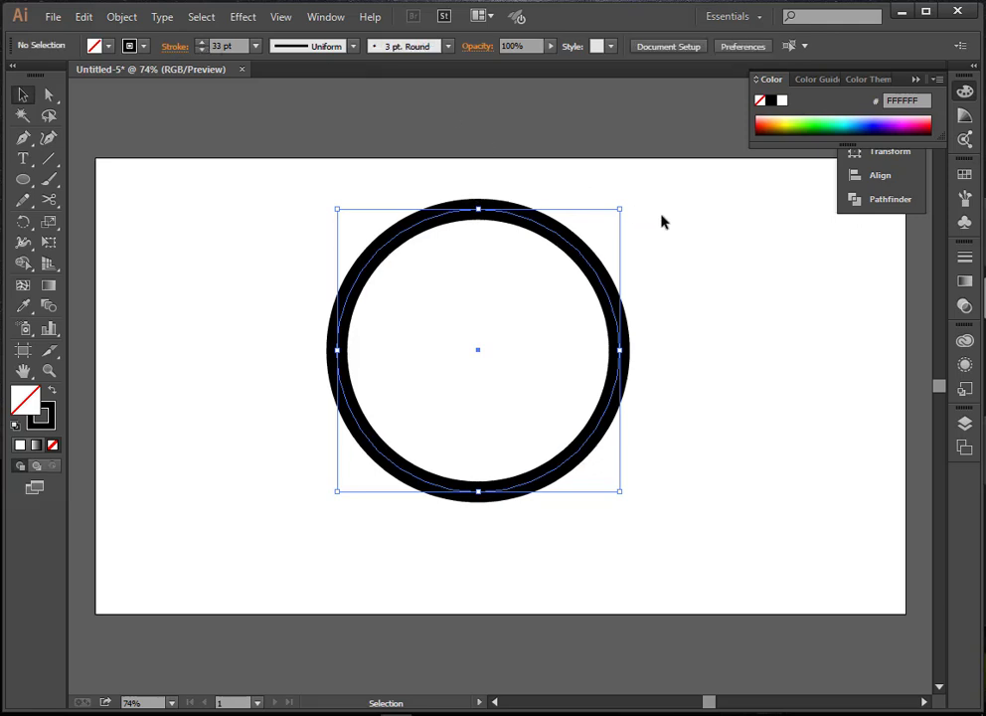
# Copy the circle, paste it in place and scale the copy down slightly about its centre to form an inner ring.
pyautogui.click(576, 238)
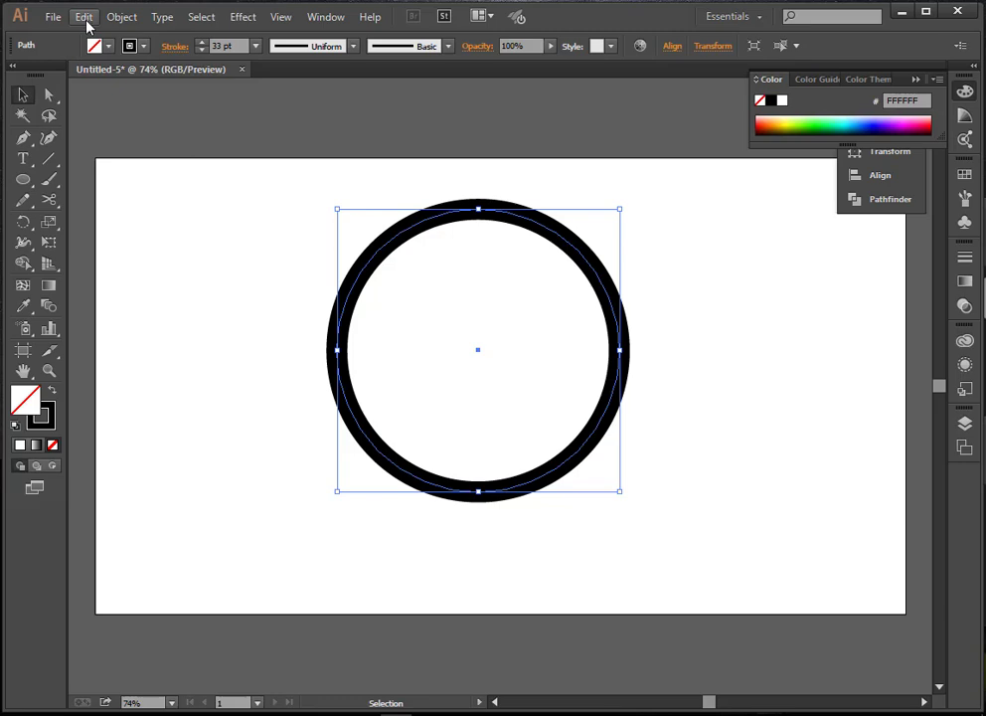
pyautogui.click(87, 20)
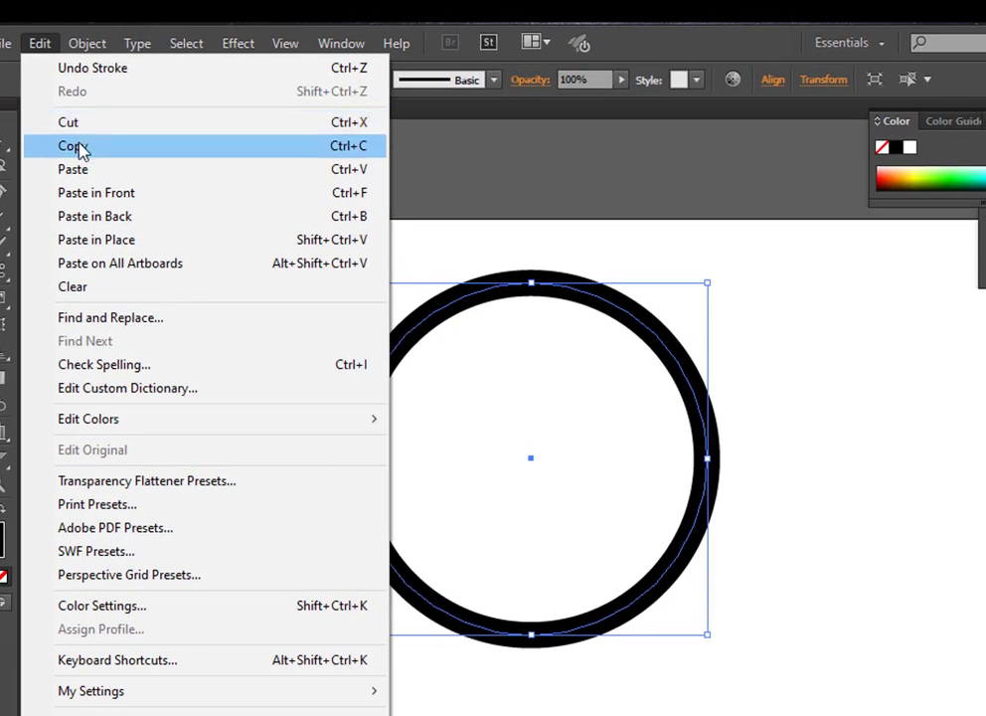
pyautogui.click(77, 146)
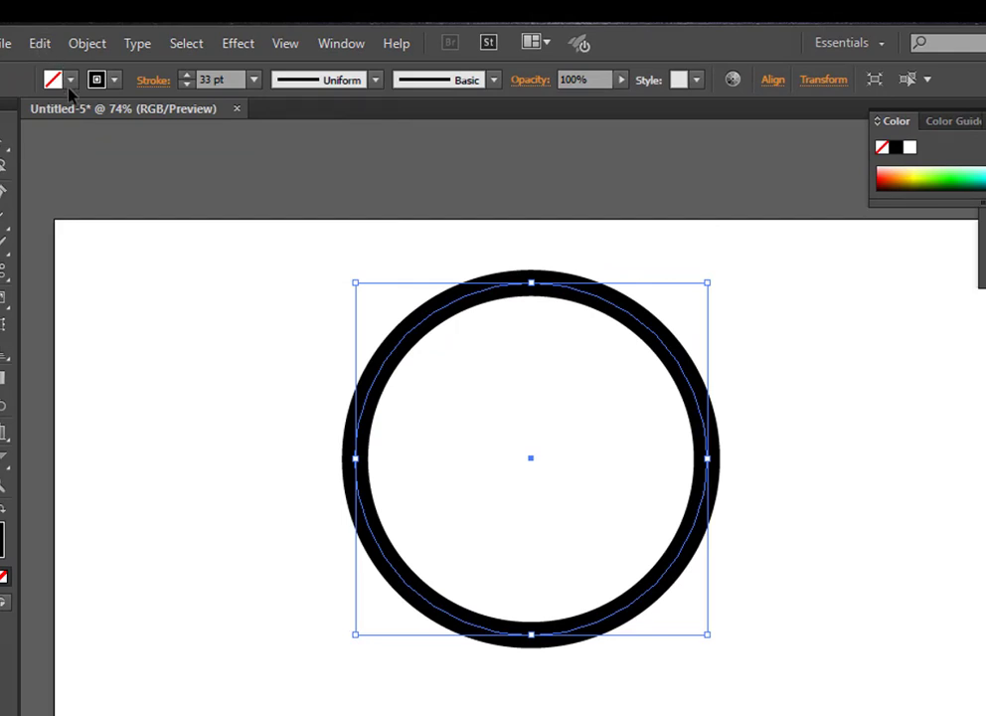
pyautogui.hotkey('alt', 'e')
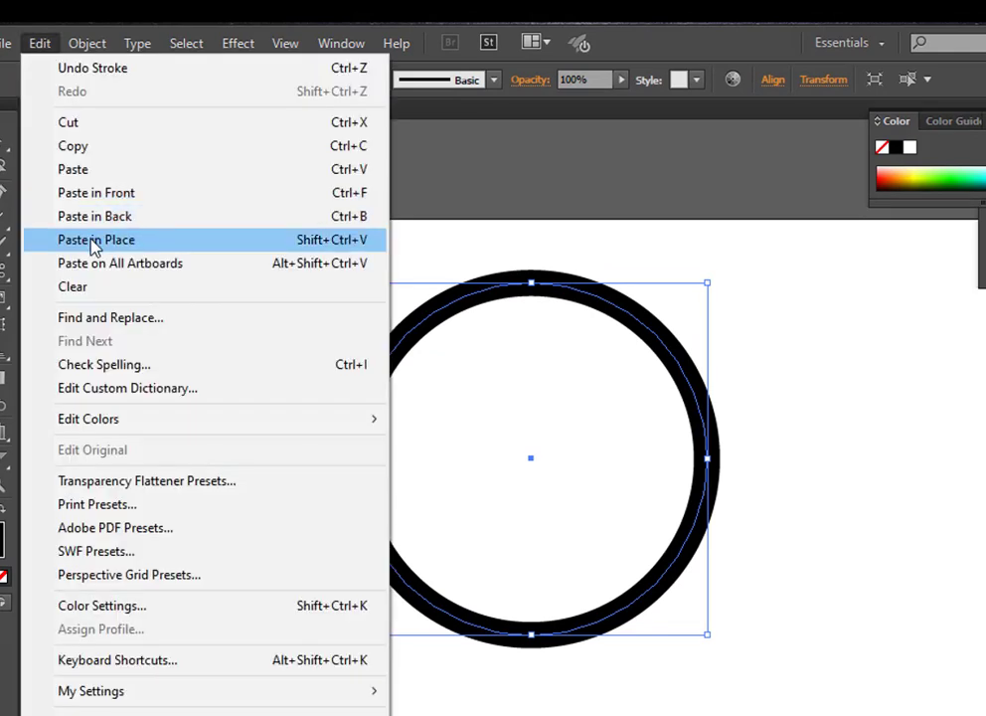
pyautogui.click(145, 246)
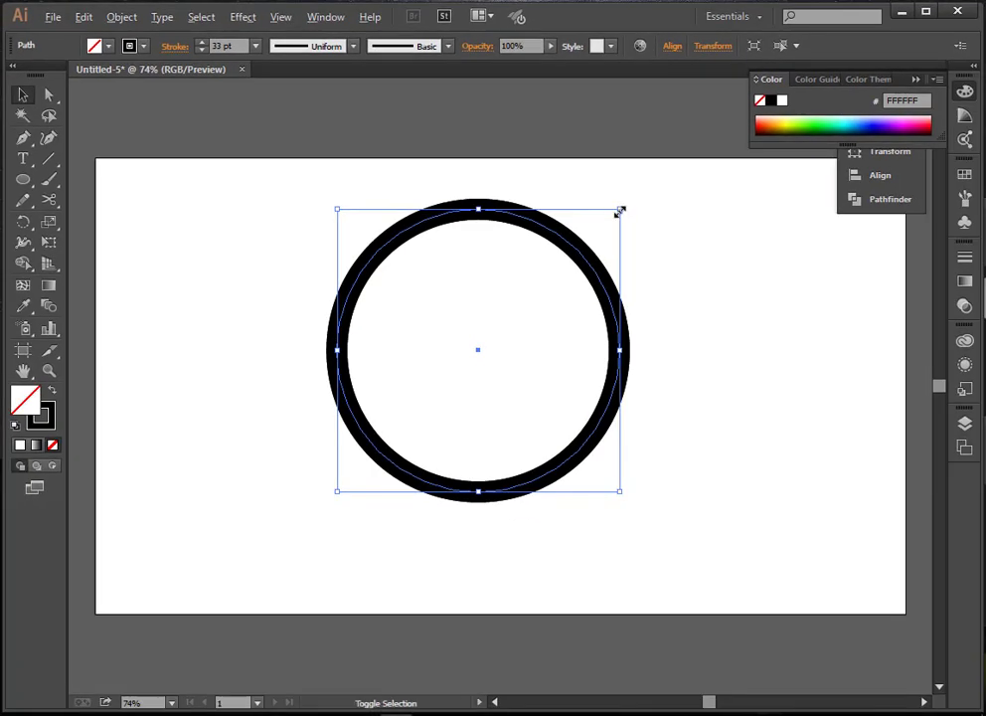
pyautogui.moveTo(618, 212); pyautogui.dragTo(603, 227)
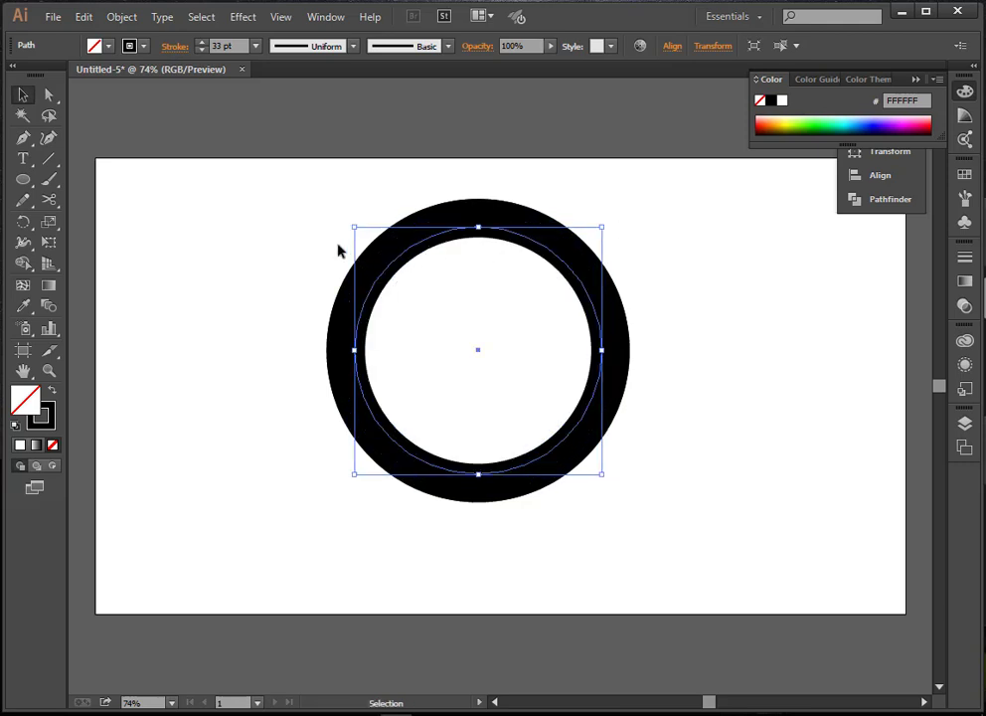
# Reduce the inner ring's stroke weight to 14 pt and deselect it.
pyautogui.click(202, 51)
pyautogui.click(202, 50)
pyautogui.click(202, 51)
pyautogui.click(202, 51)
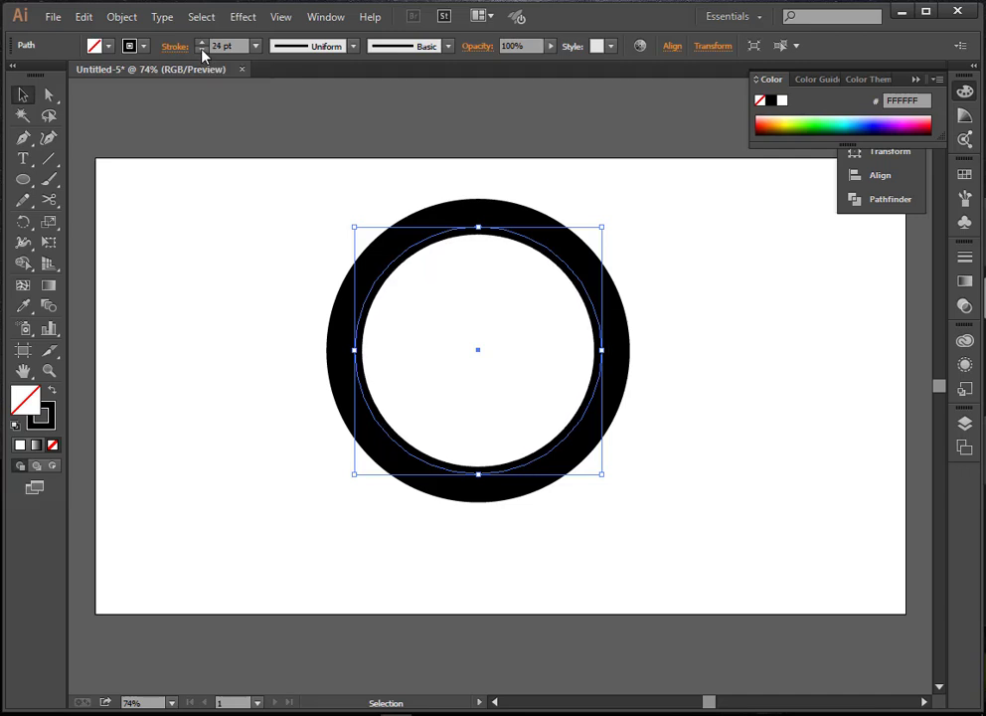
pyautogui.click(201, 51)
pyautogui.click(201, 51)
pyautogui.click(202, 51)
pyautogui.click(202, 51)
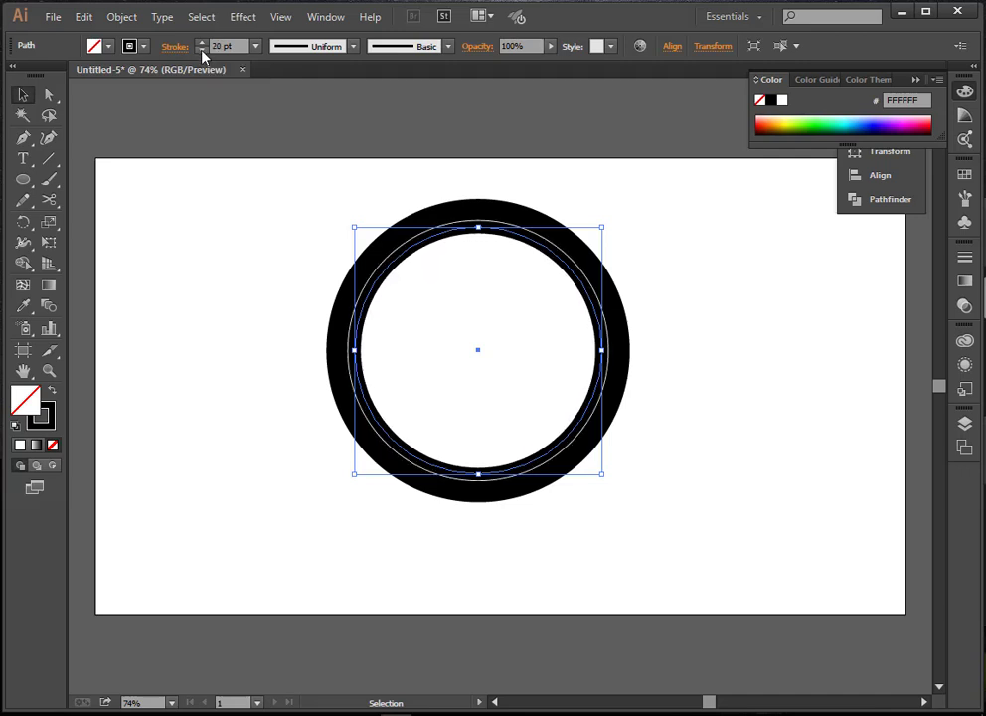
pyautogui.click(202, 50)
pyautogui.click(202, 51)
pyautogui.click(202, 50)
pyautogui.click(202, 50)
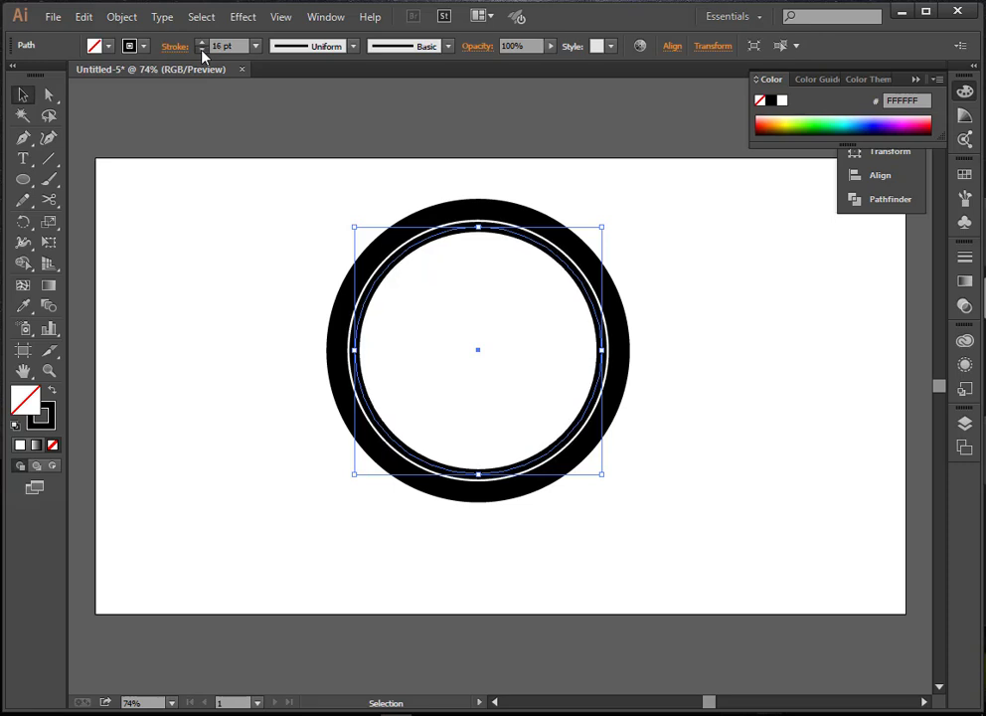
pyautogui.click(202, 51)
pyautogui.click(202, 51)
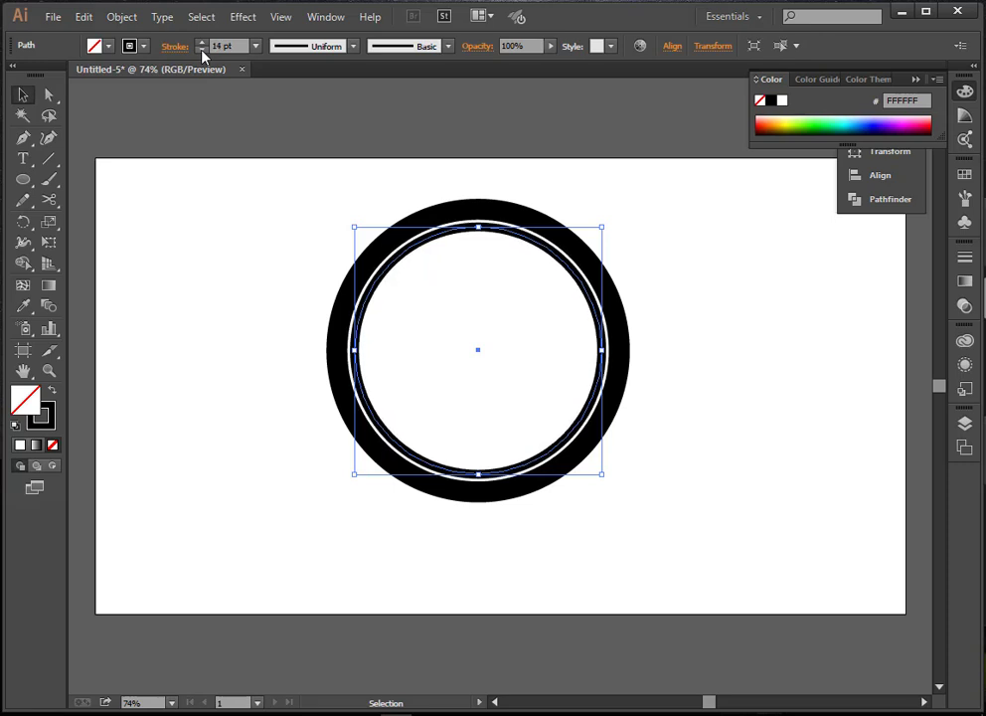
pyautogui.click(659, 213)
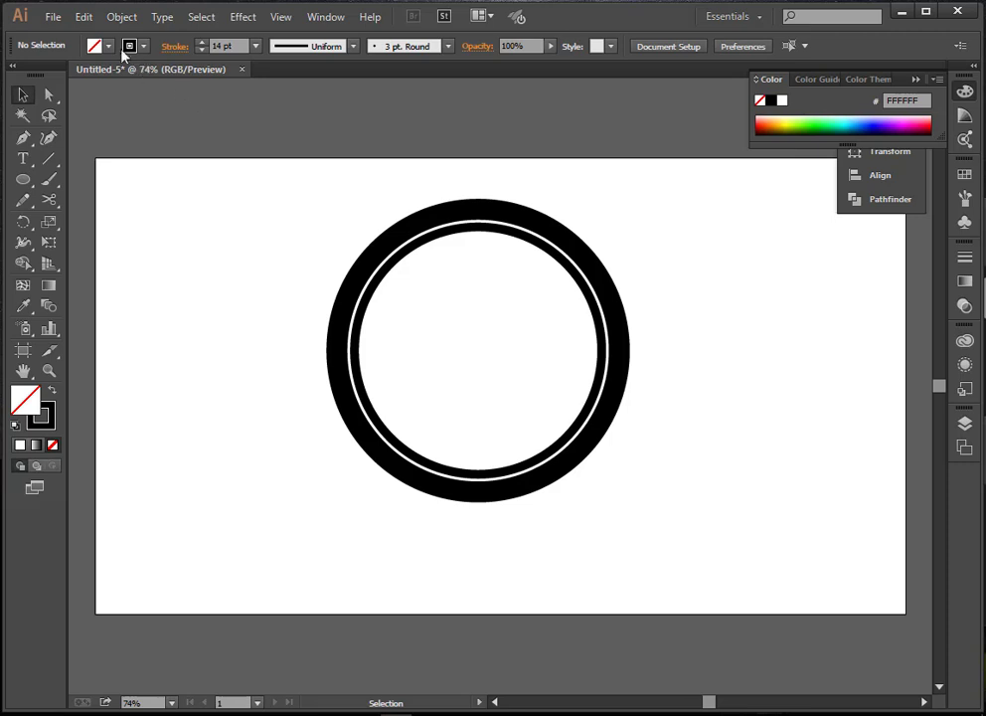
# Paste another copy of the circle in place, shrink it about its centre inside both rings and set its stroke to 18 pt.
pyautogui.click(84, 17)
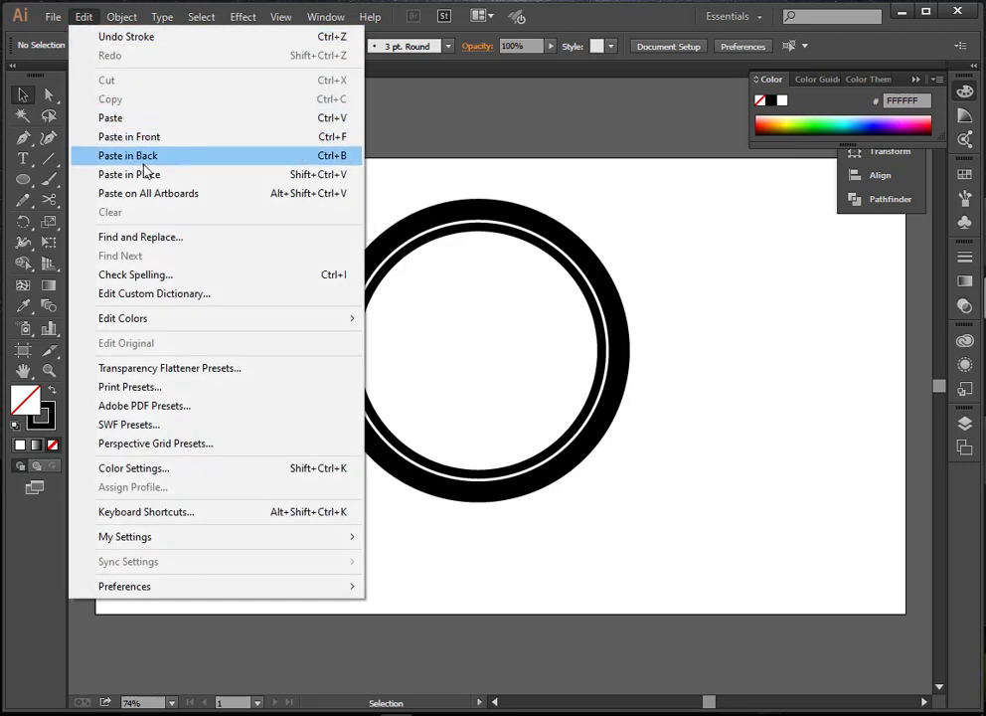
pyautogui.click(149, 174)
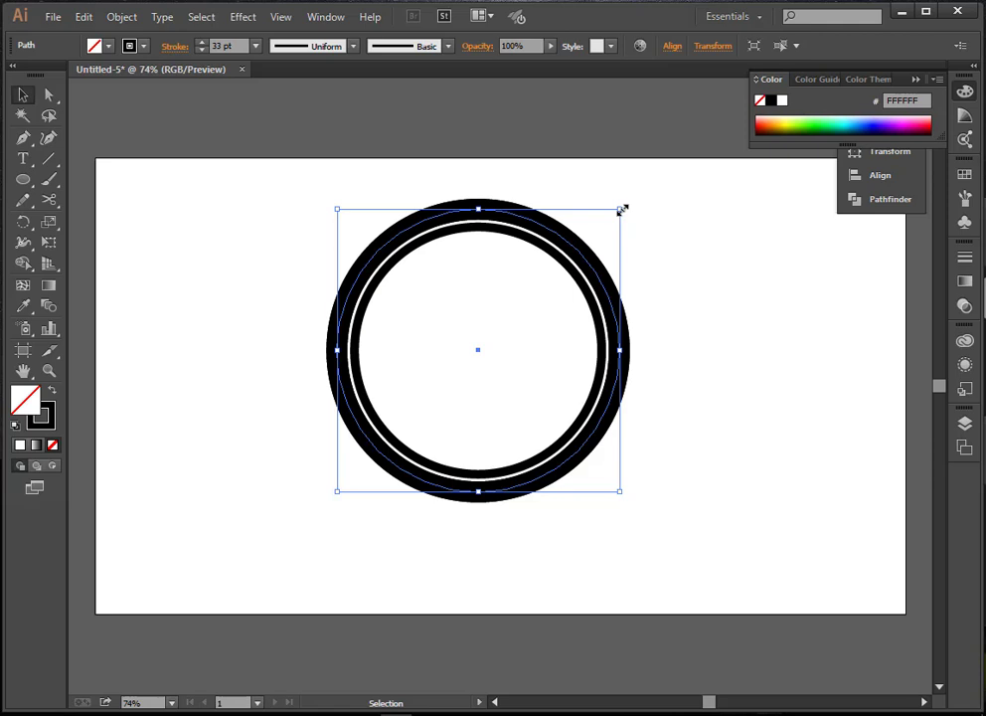
pyautogui.moveTo(620, 212); pyautogui.dragTo(586, 250)
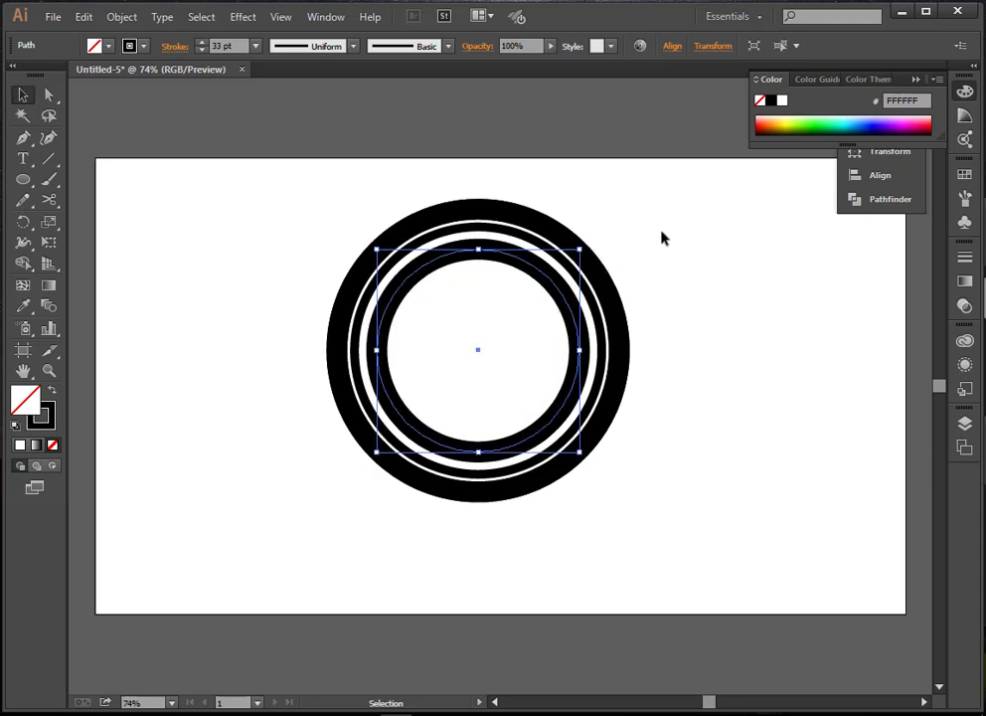
pyautogui.click(202, 51)
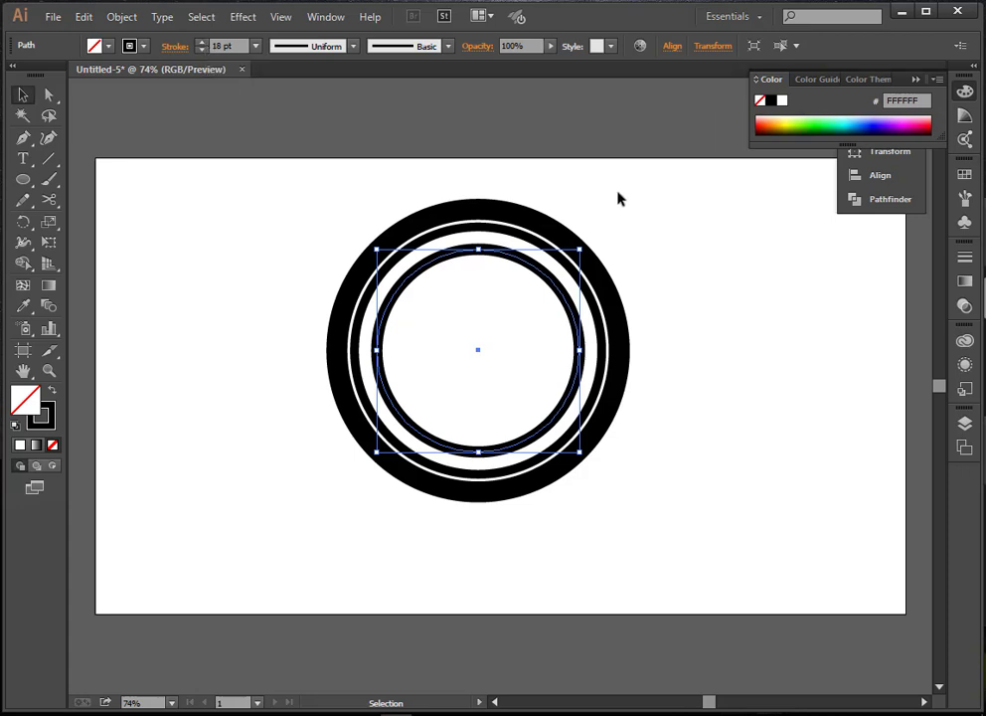
pyautogui.click(654, 216)
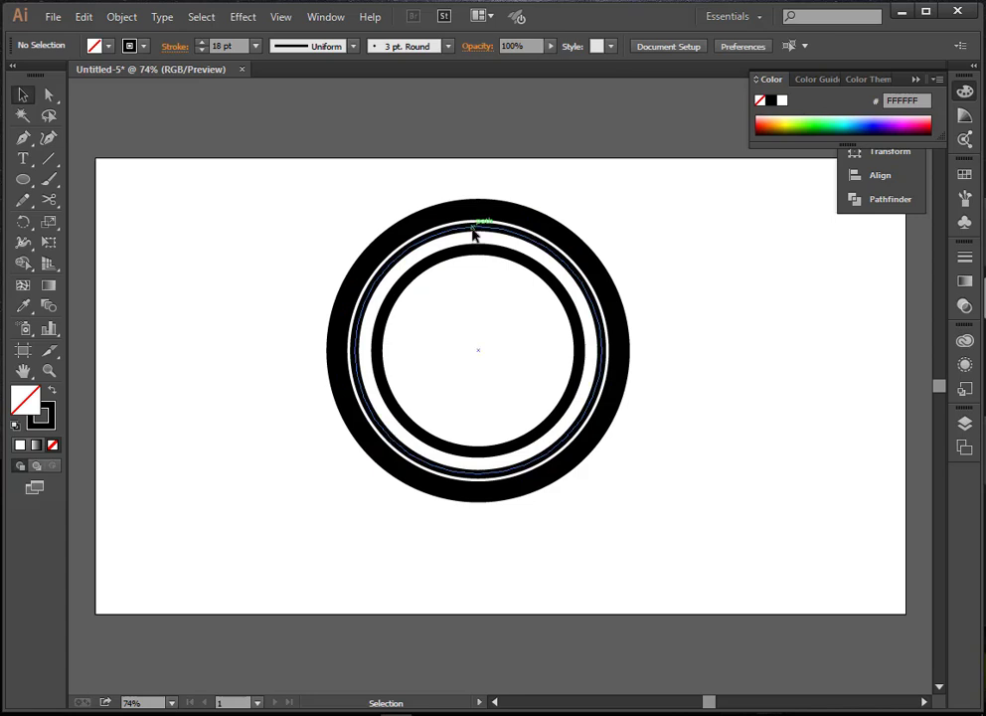
# Reduce the middle ring's stroke weight to 9 pt and deselect it.
pyautogui.click(474, 229)
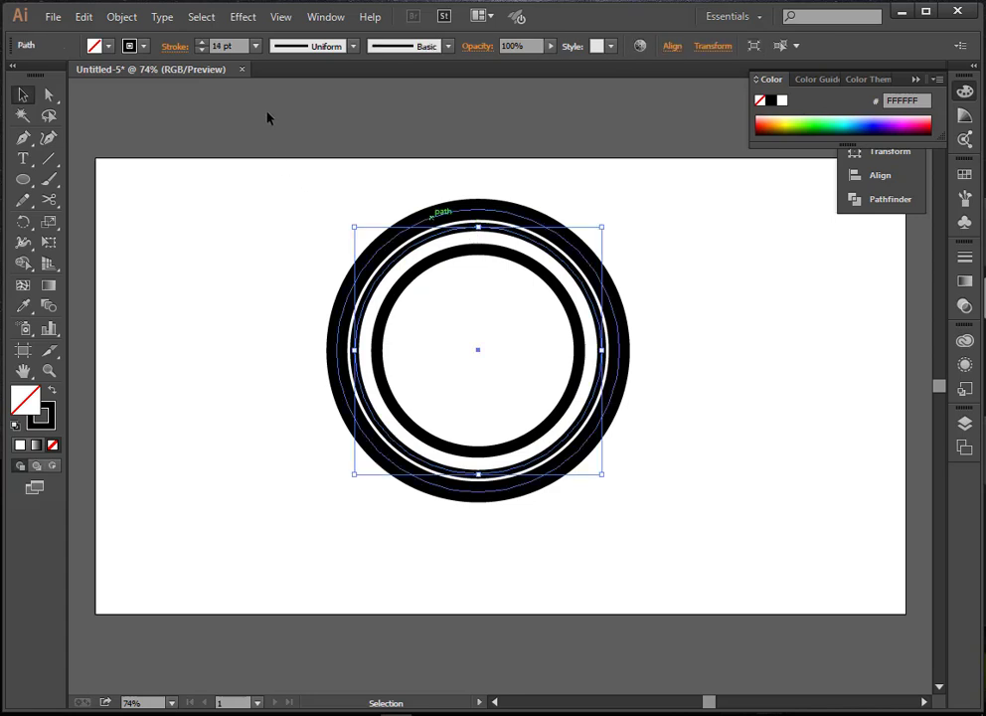
pyautogui.click(203, 51)
pyautogui.click(203, 51)
pyautogui.click(203, 51)
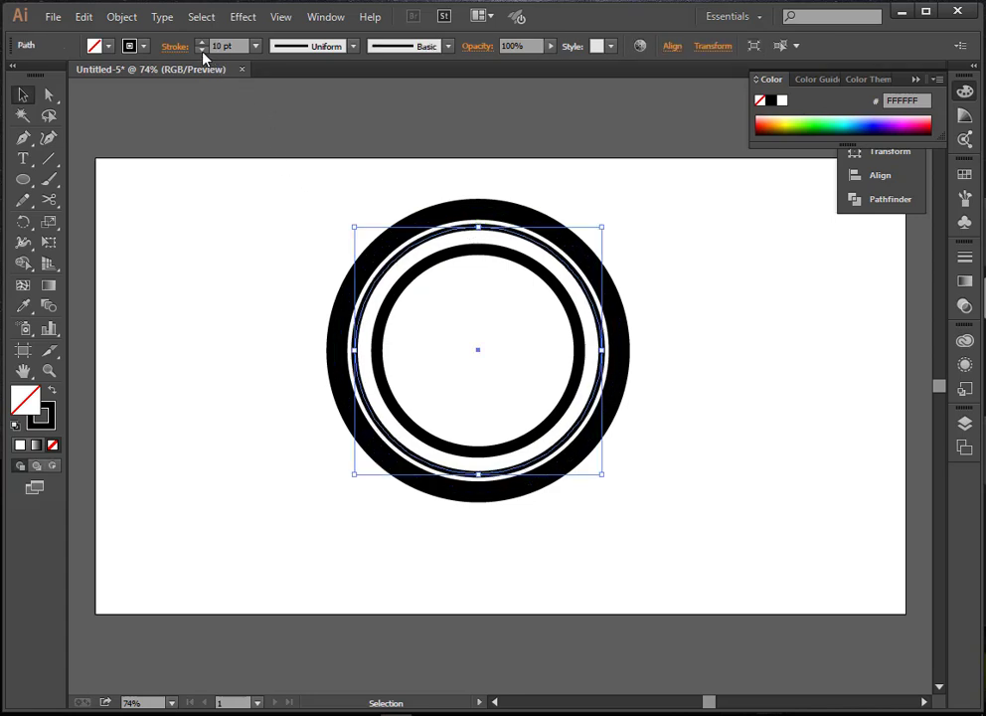
pyautogui.click(692, 224)
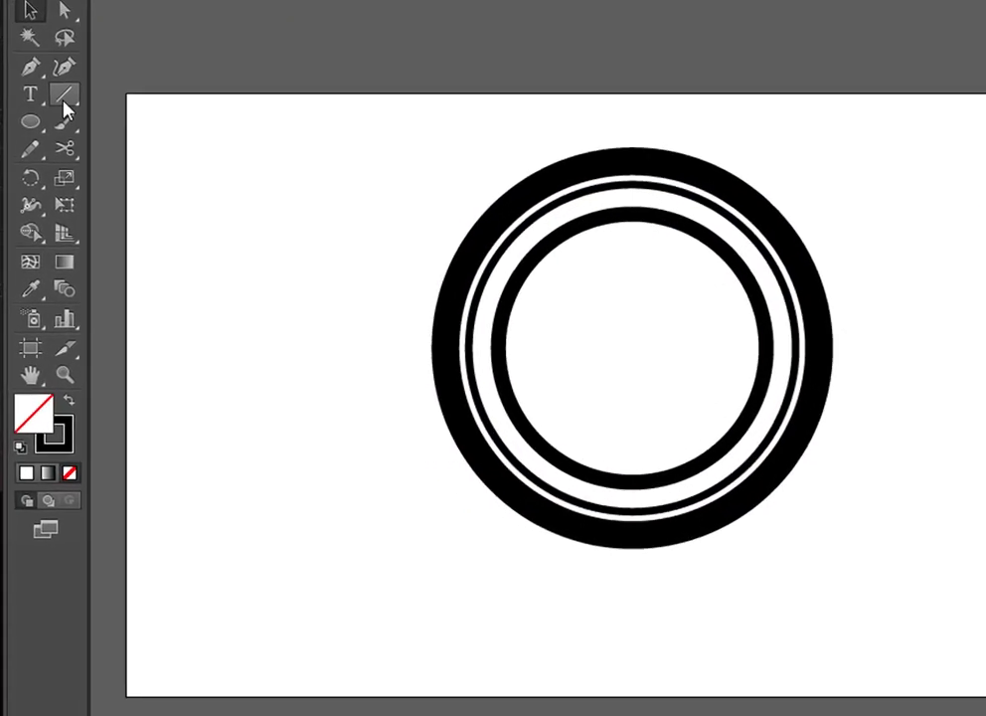
# Draw a short horizontal line segment outward from the outer ring's right edge and set its stroke to 27 pt.
pyautogui.click(63, 99)
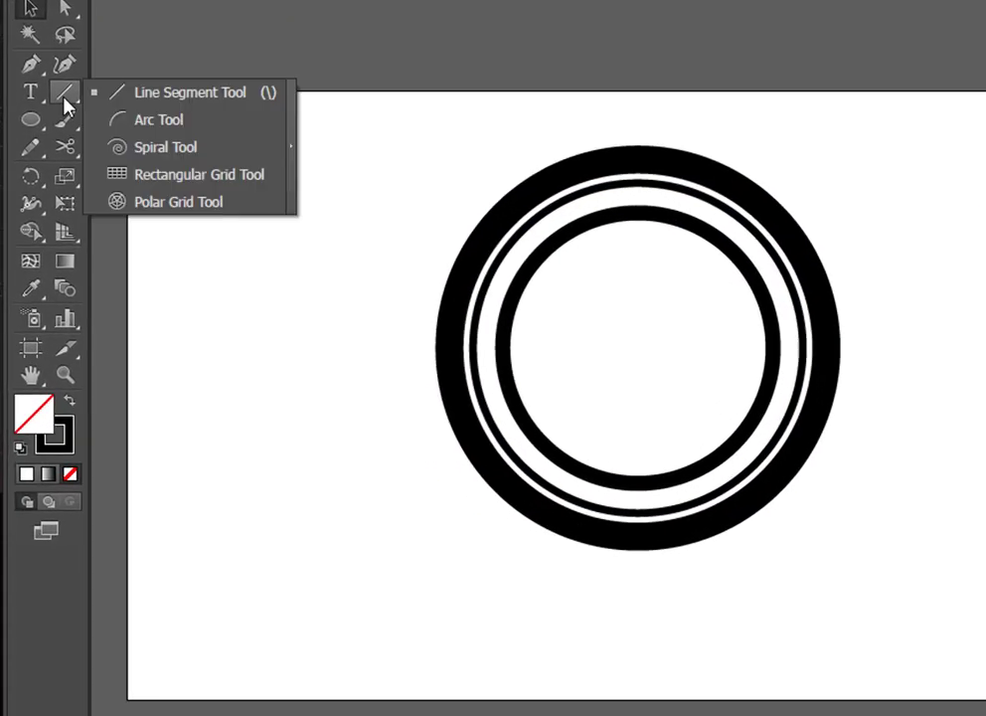
pyautogui.click(196, 100)
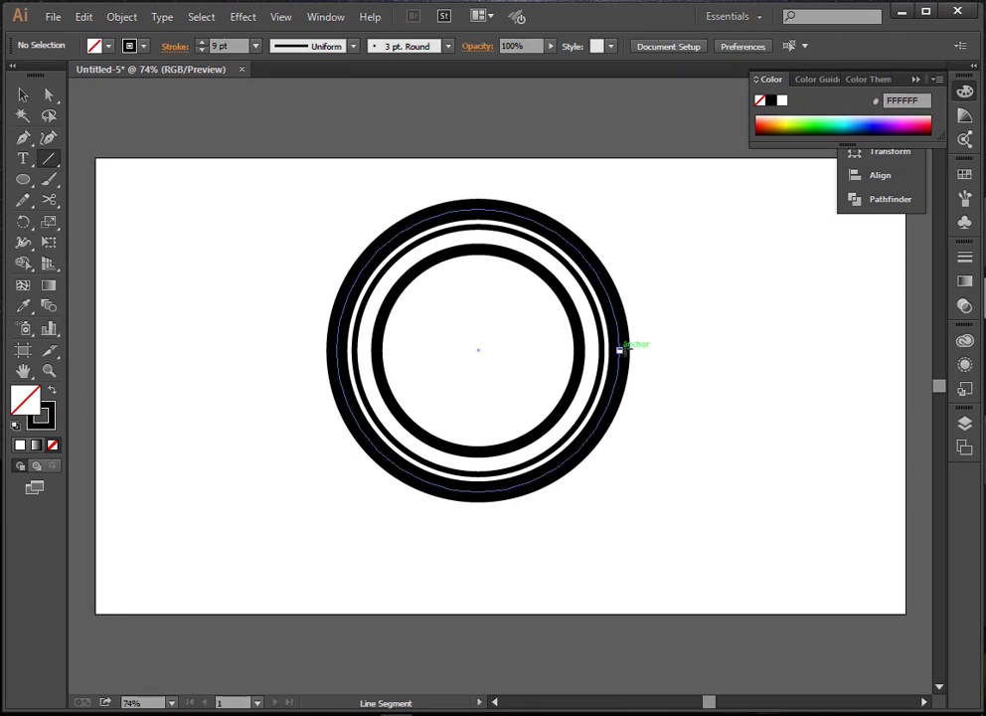
pyautogui.moveTo(626, 349); pyautogui.dragTo(649, 350)
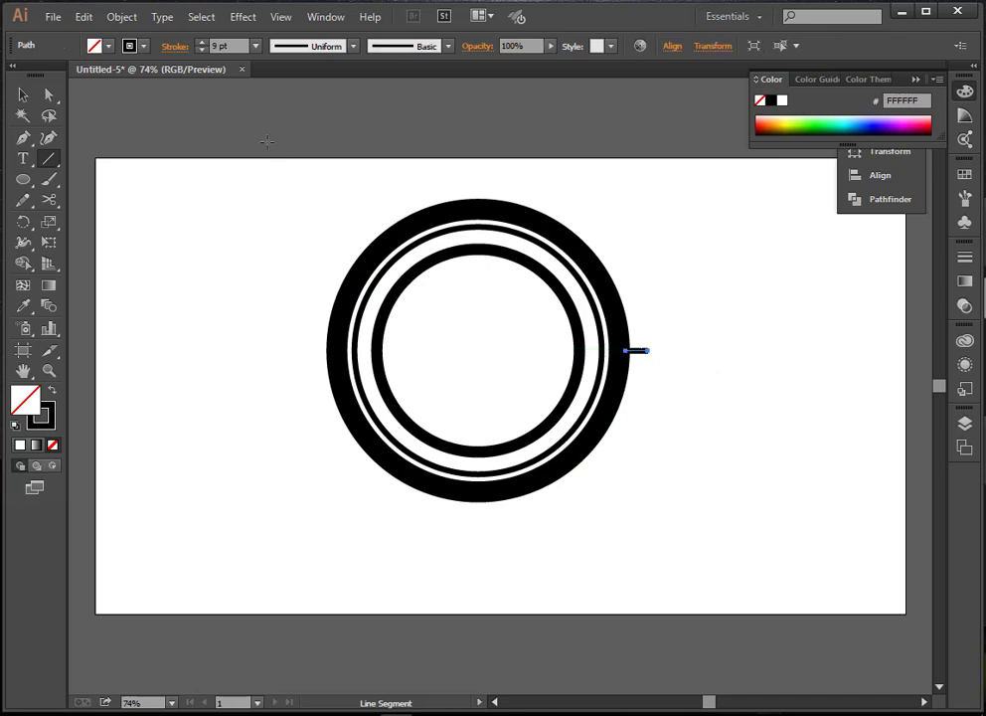
pyautogui.click(202, 46)
pyautogui.click(202, 46)
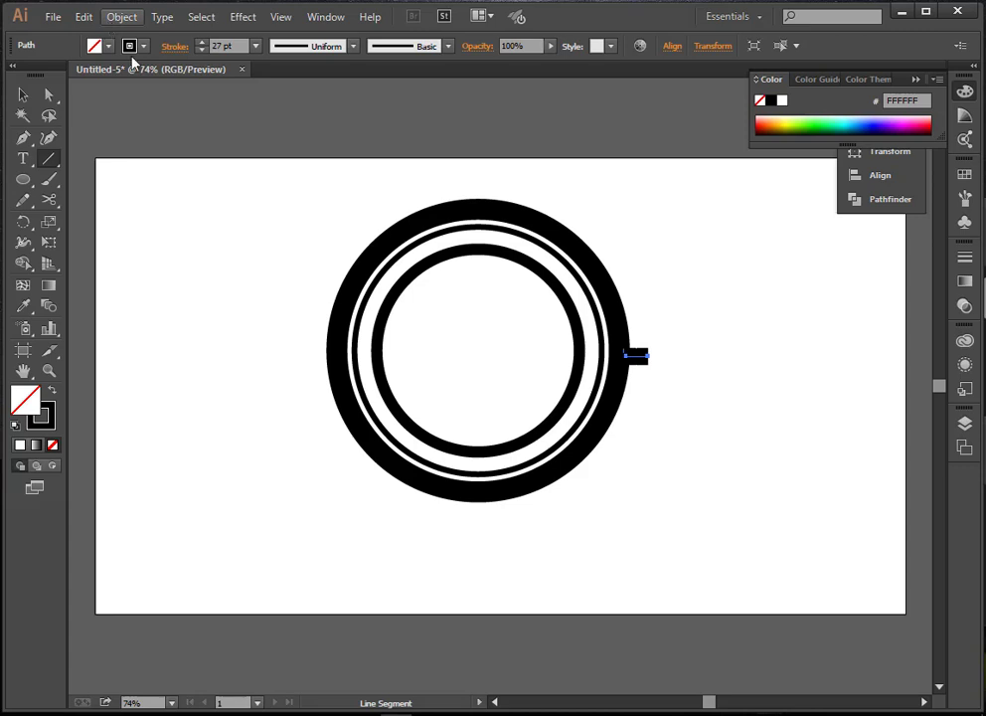
# Expand the short line segment with both Fill and Stroke enabled, turning it into a filled shape.
pyautogui.click(121, 17)
pyautogui.press('Escape')
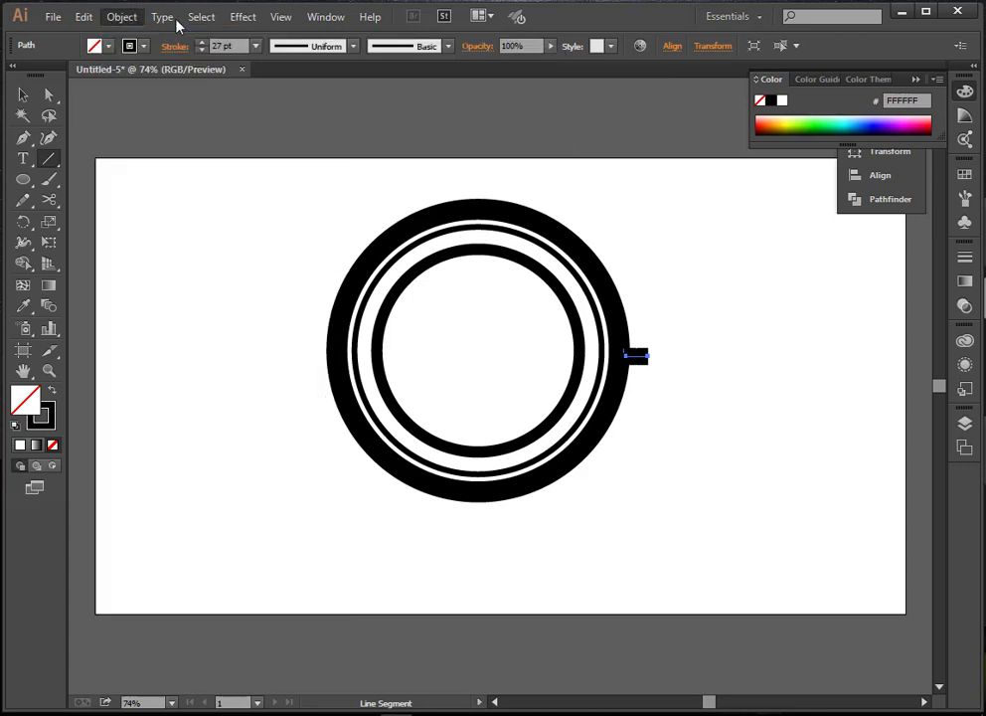
pyautogui.click(162, 18)
pyautogui.moveTo(121, 17)
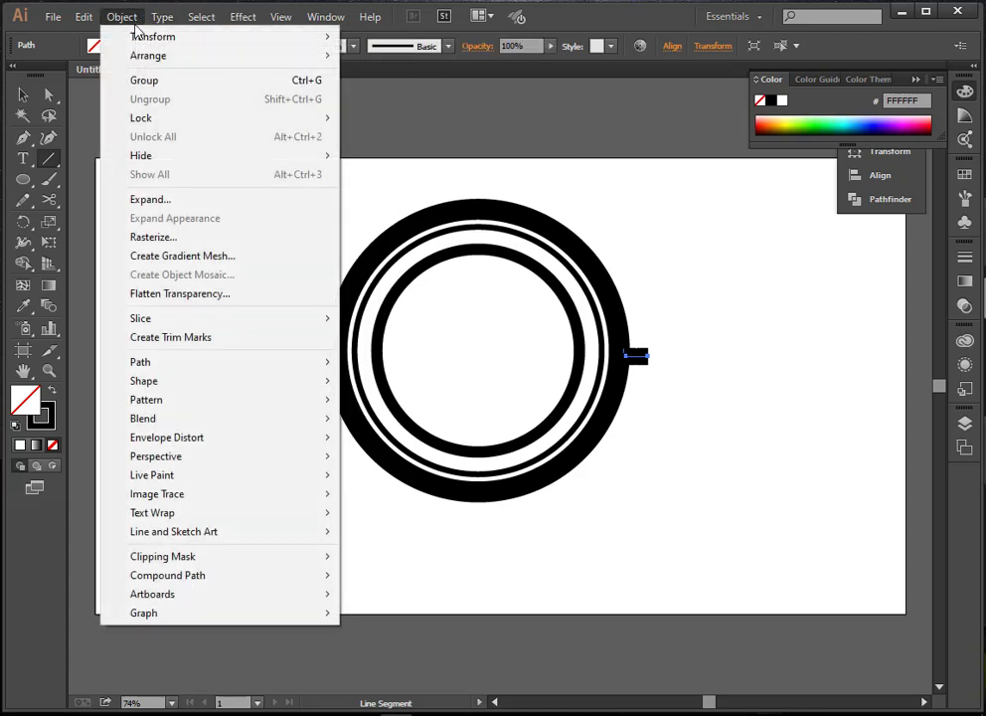
pyautogui.click(174, 203)
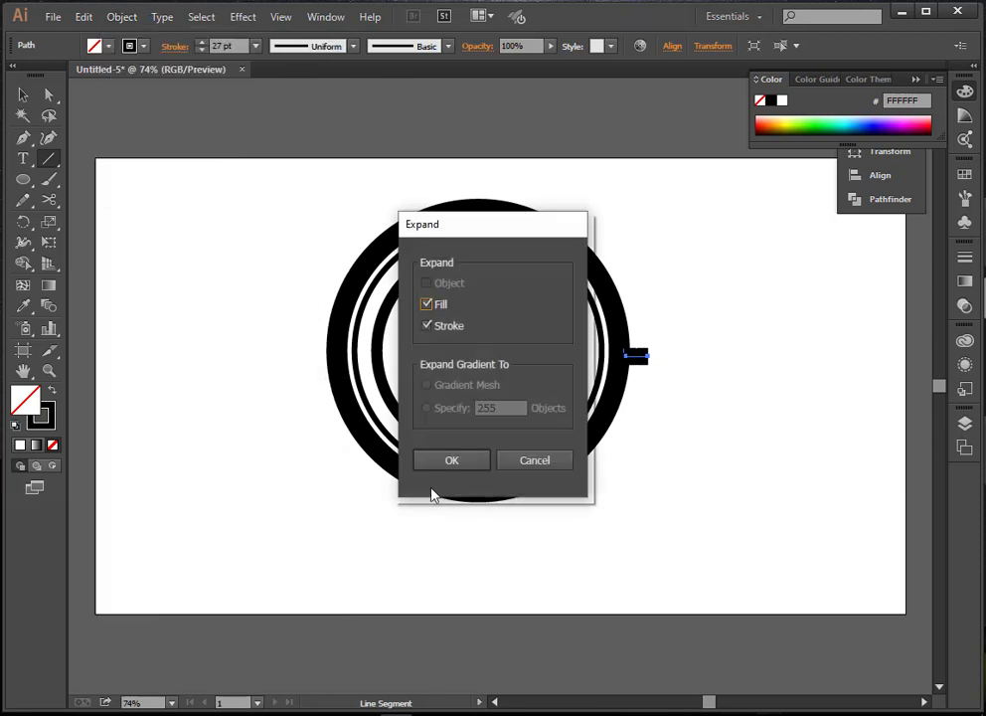
pyautogui.click(436, 468)
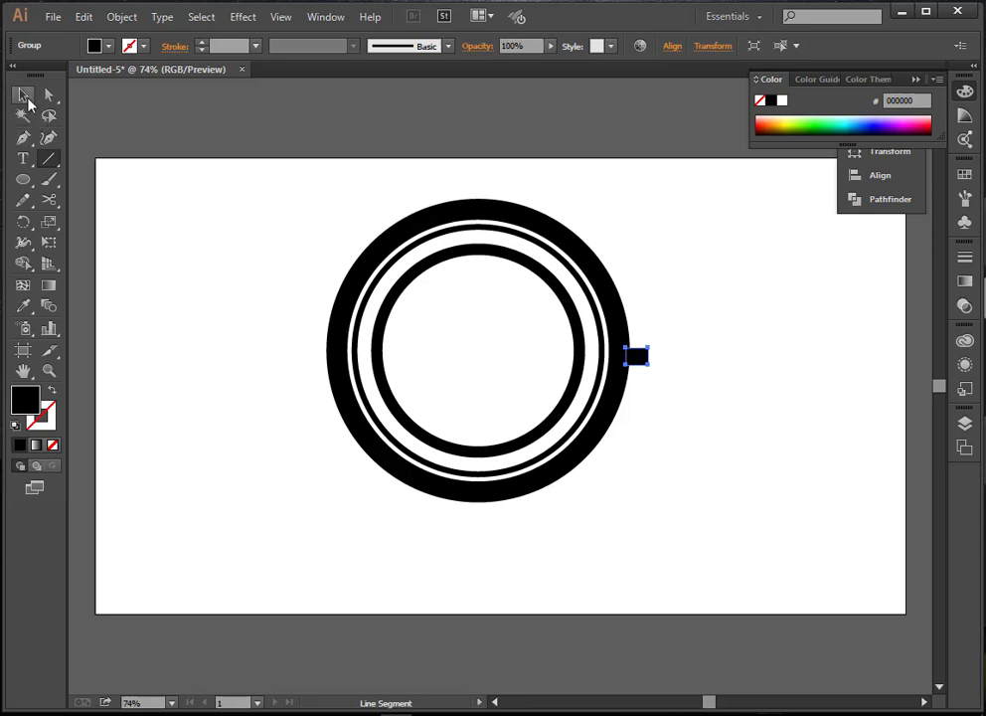
# Move the tooth rectangle's upper inner anchor point upward to slant its top edge.
pyautogui.click(49, 96)
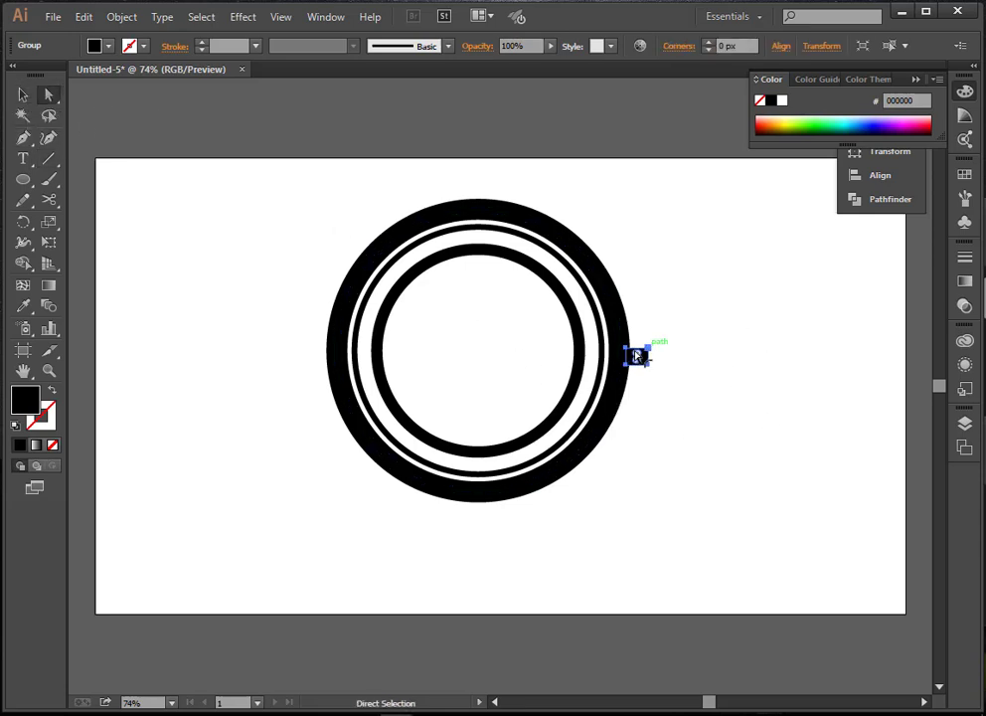
pyautogui.click(47, 371)
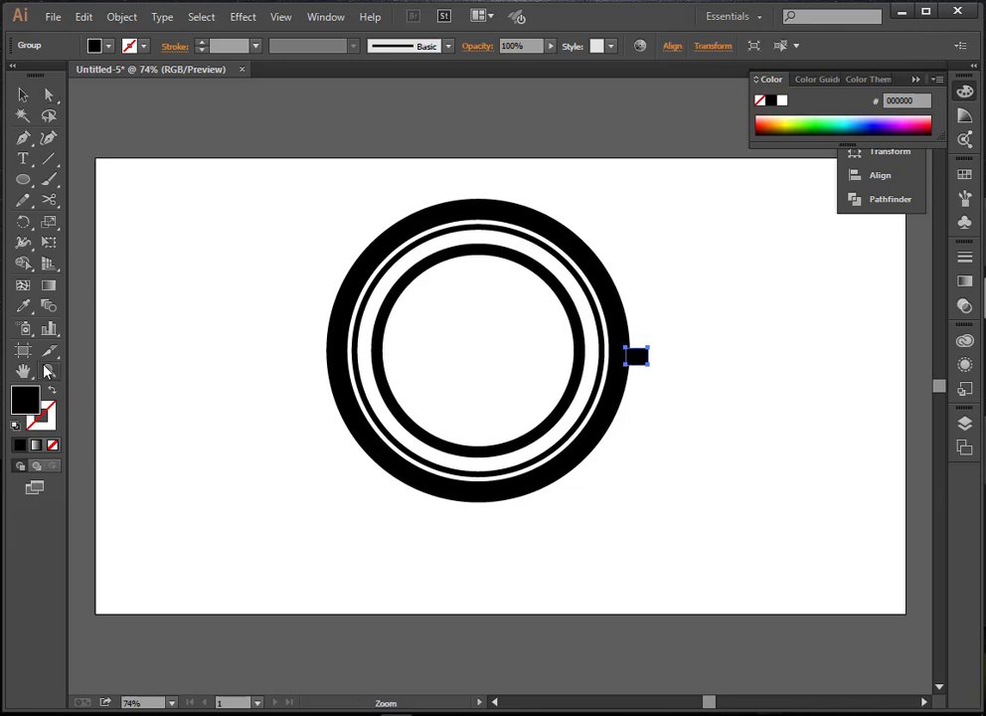
pyautogui.moveTo(582, 323); pyautogui.dragTo(730, 436)
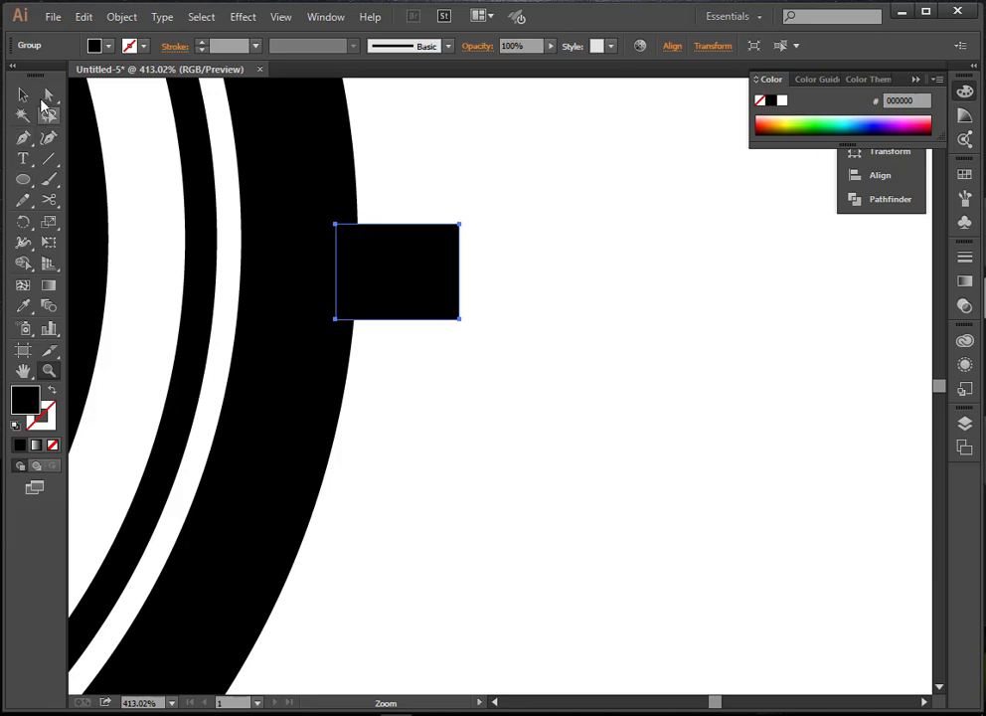
pyautogui.click(48, 95)
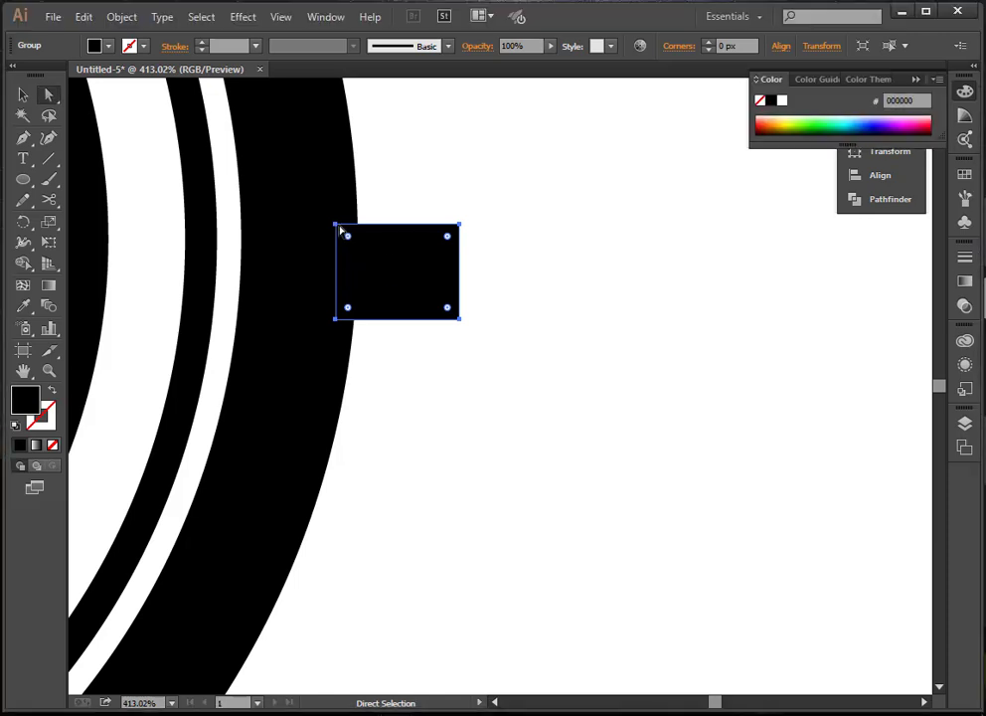
pyautogui.click(337, 227)
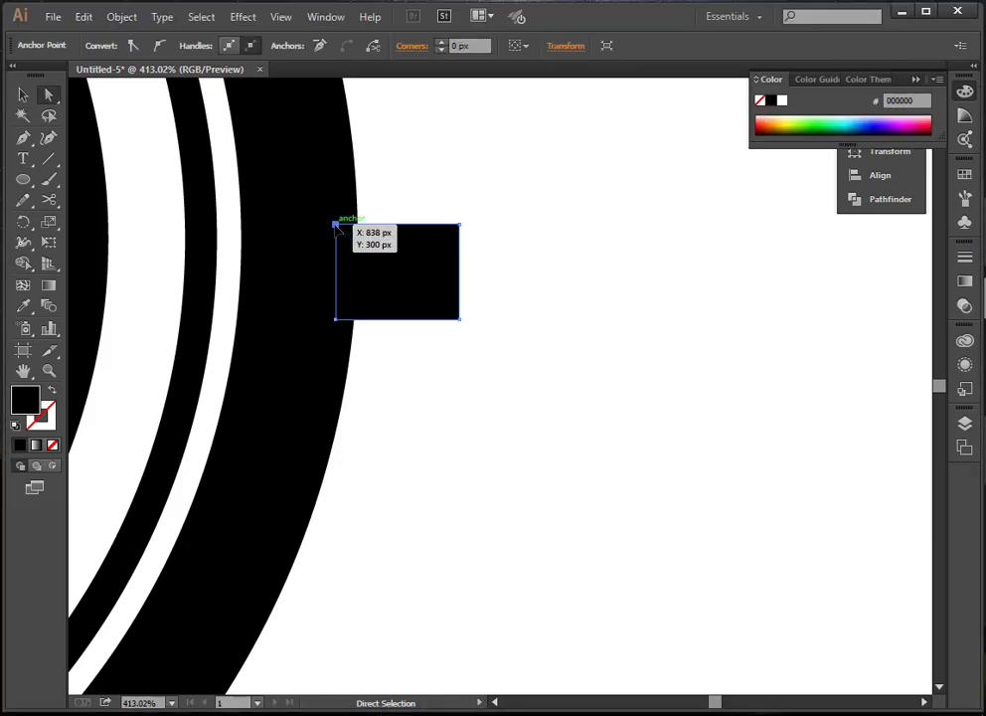
pyautogui.press('Up')
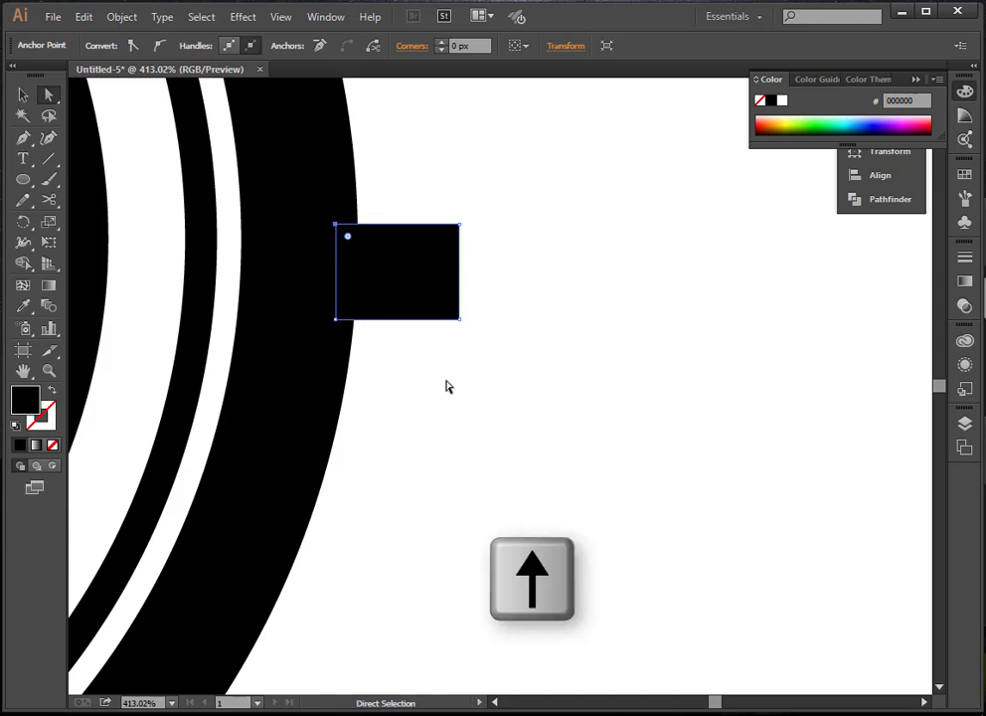
pyautogui.press('Up')
pyautogui.press('Up')
pyautogui.press('Up')
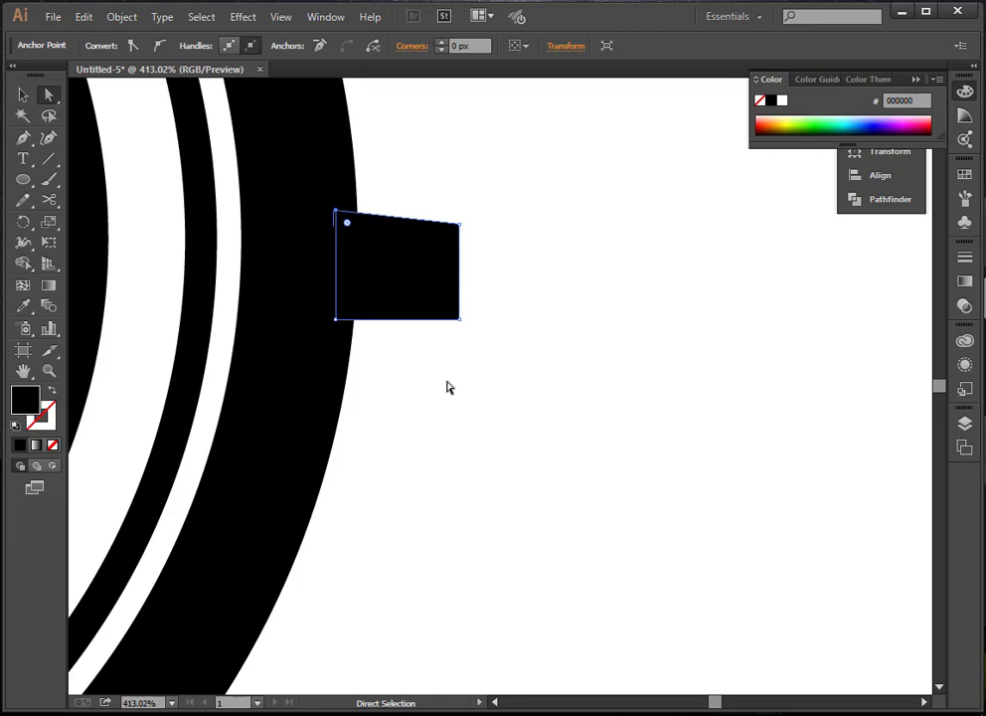
# Move the tooth's lower inner anchor point downward to match, forming a trapezoid, and deselect it.
pyautogui.click(337, 320)
pyautogui.press('Down')
pyautogui.press('Down')
pyautogui.press('Down')
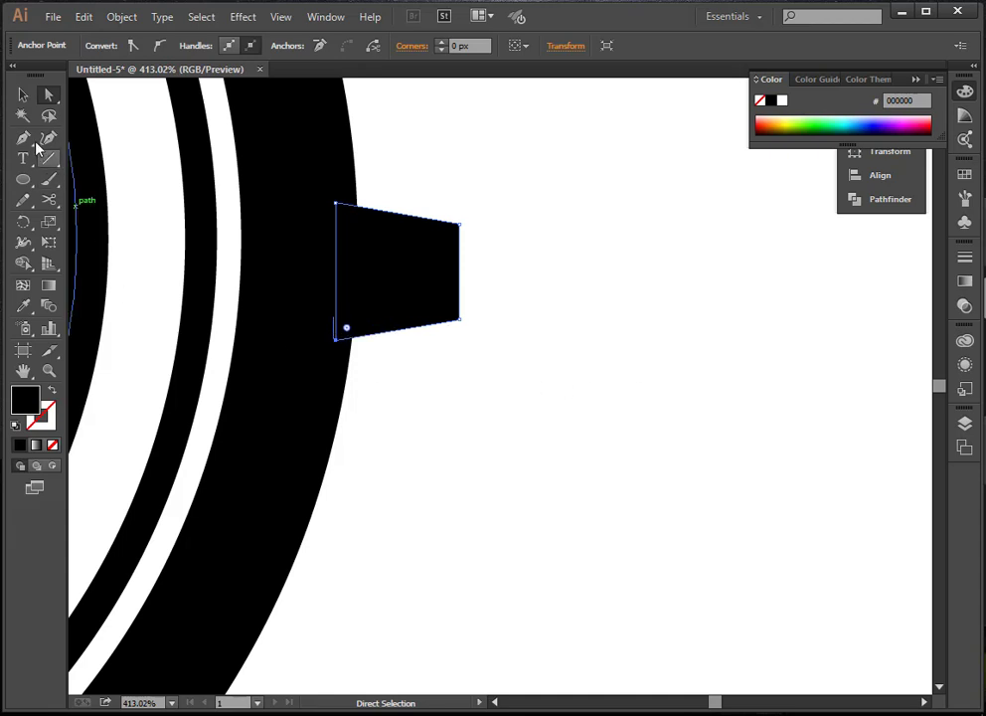
pyautogui.click(24, 96)
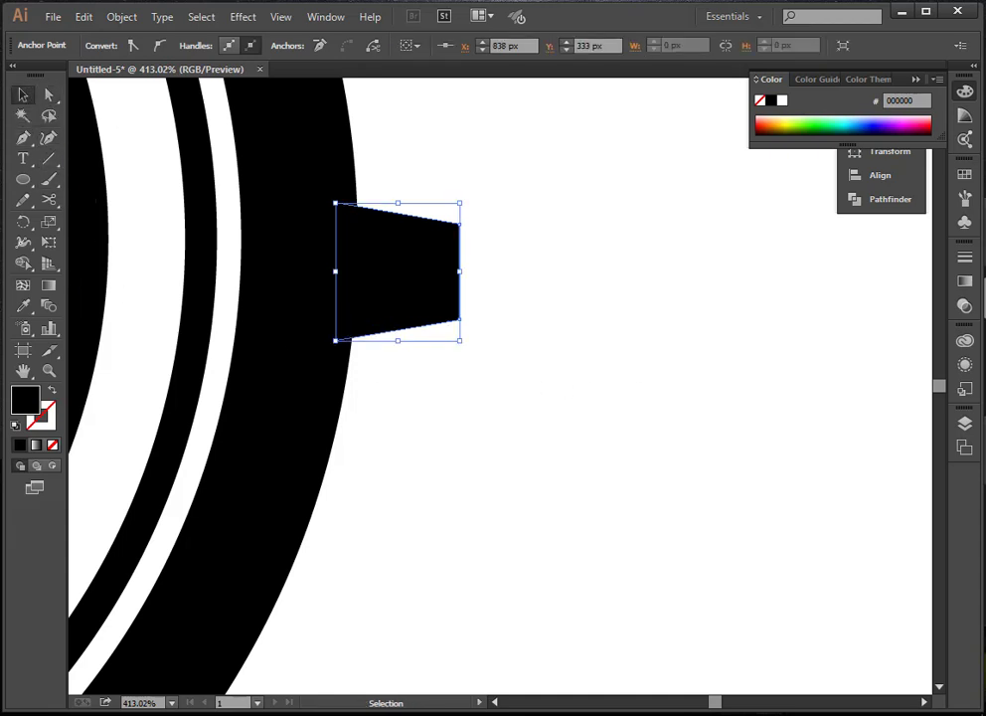
pyautogui.hotkey('ctrl', '0')
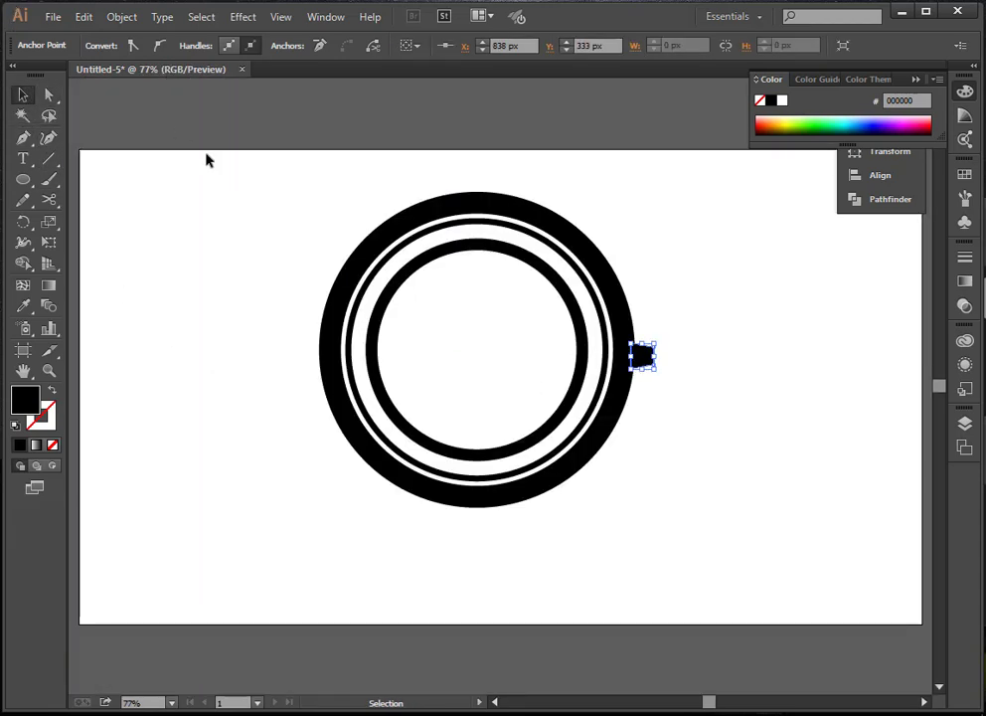
pyautogui.click(685, 292)
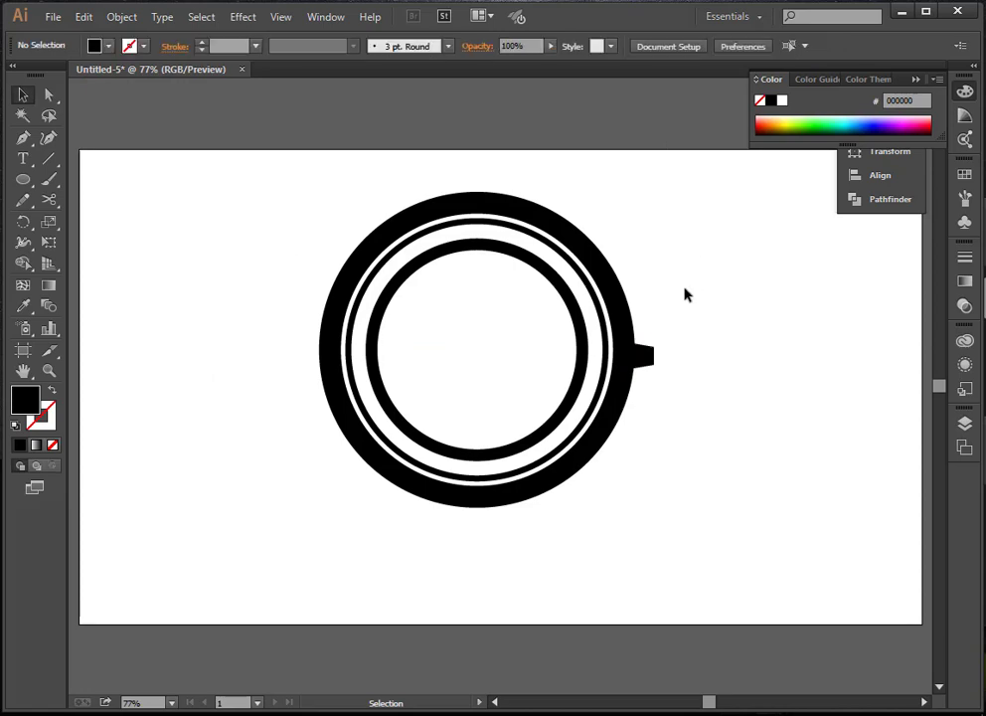
# Rotate a copy of the tooth by 12° around the centre of the rings.
pyautogui.click(647, 362)
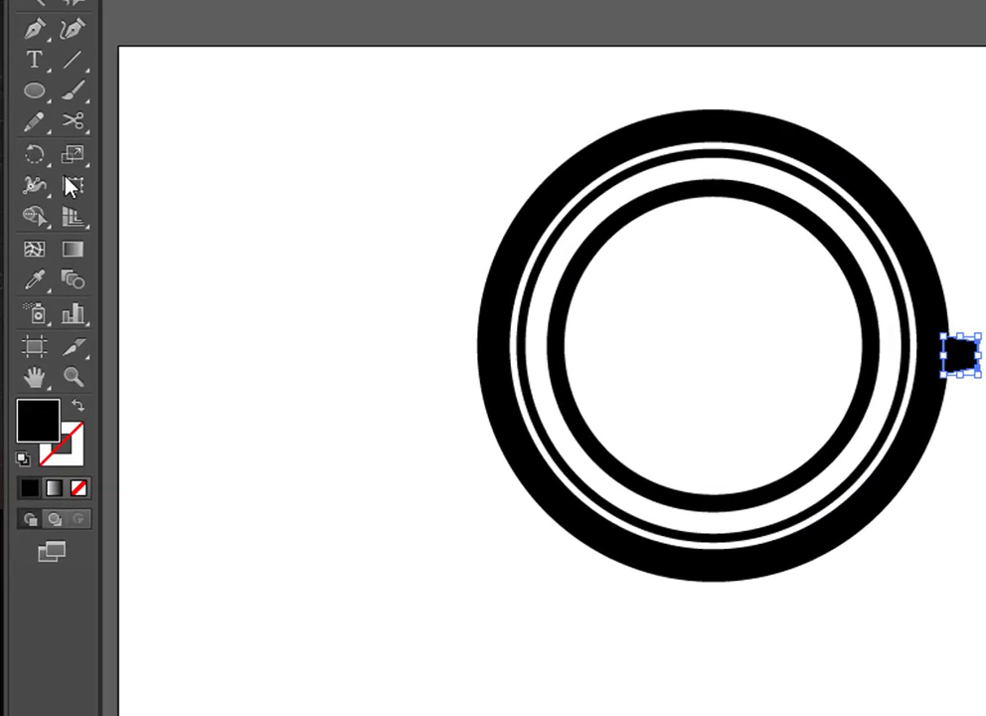
pyautogui.click(37, 129)
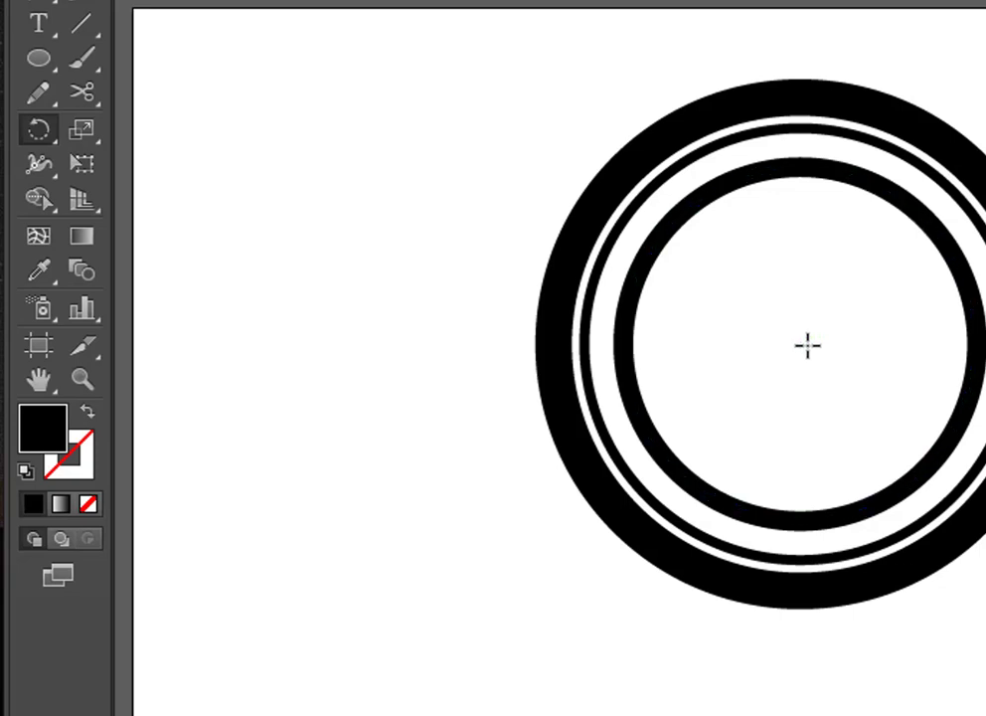
pyautogui.press('alt')
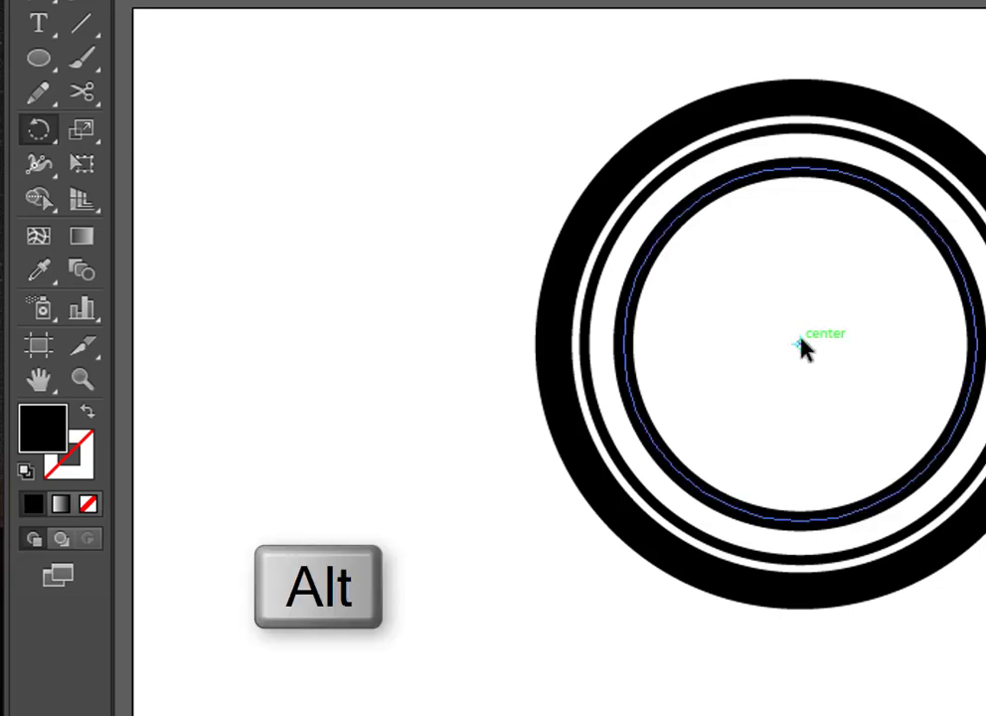
pyautogui.keyDown('alt'); pyautogui.click(801, 338); pyautogui.keyUp('alt')
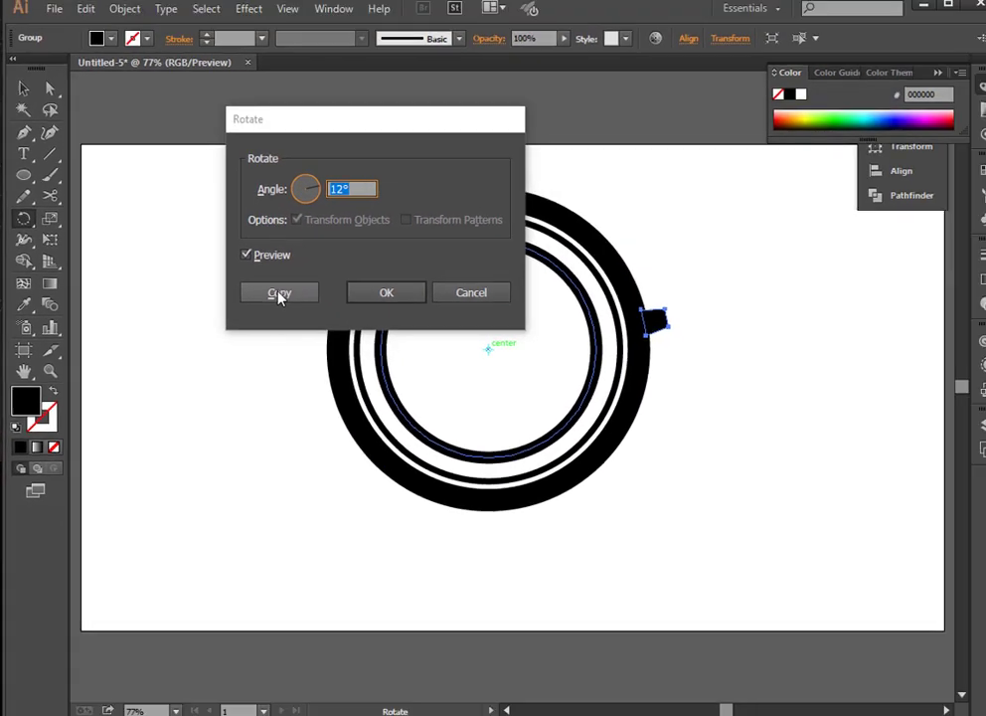
pyautogui.click(279, 295)
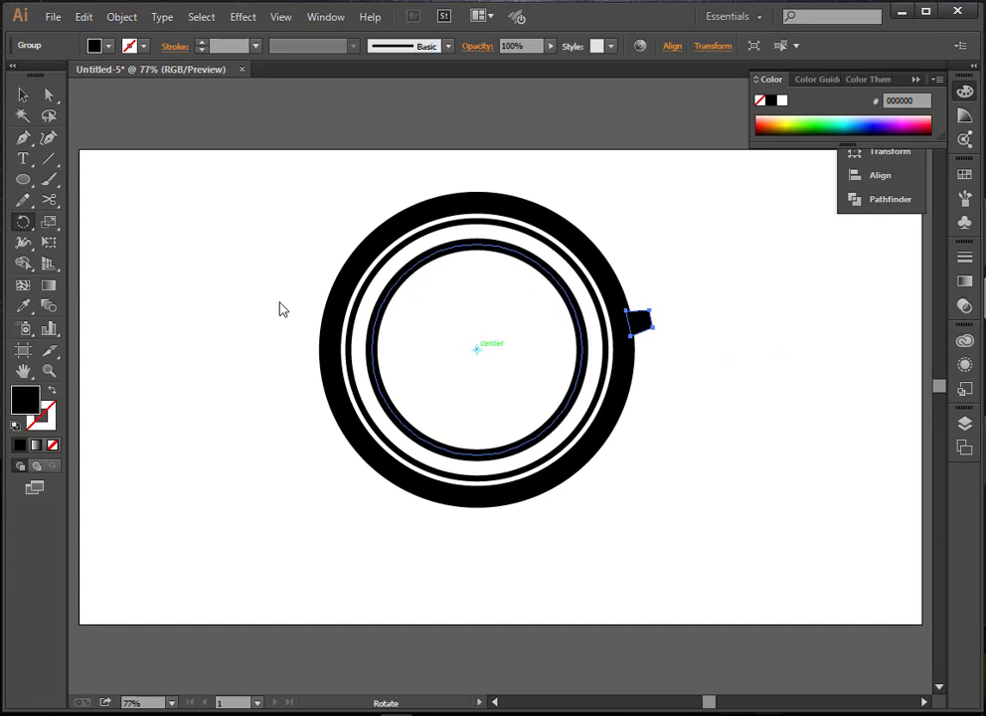
# Repeat the rotated-copy transform until teeth line the whole upper half of the outer ring, then deselect.
pyautogui.click(23, 95)
pyautogui.hotkey('ctrl', 'd')
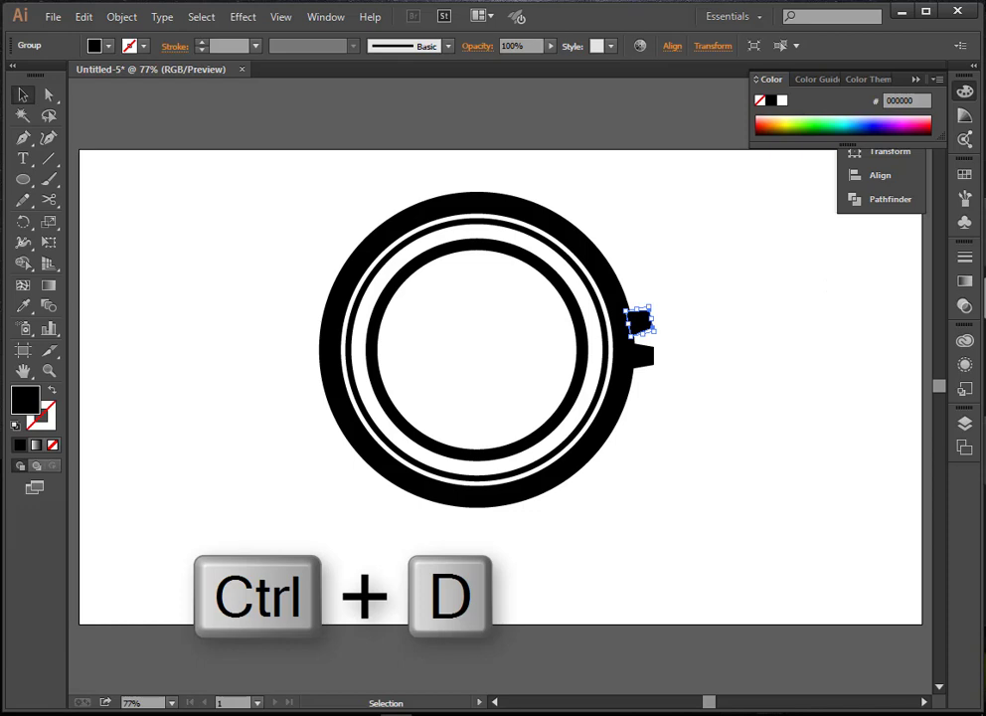
pyautogui.hotkey('ctrl', 'd')
pyautogui.hotkey('ctrl', 'd')
pyautogui.hotkey('ctrl', 'd')
pyautogui.hotkey('ctrl', 'd')
pyautogui.hotkey('ctrl', 'd')
pyautogui.hotkey('ctrl', 'd')
pyautogui.hotkey('ctrl', 'd')
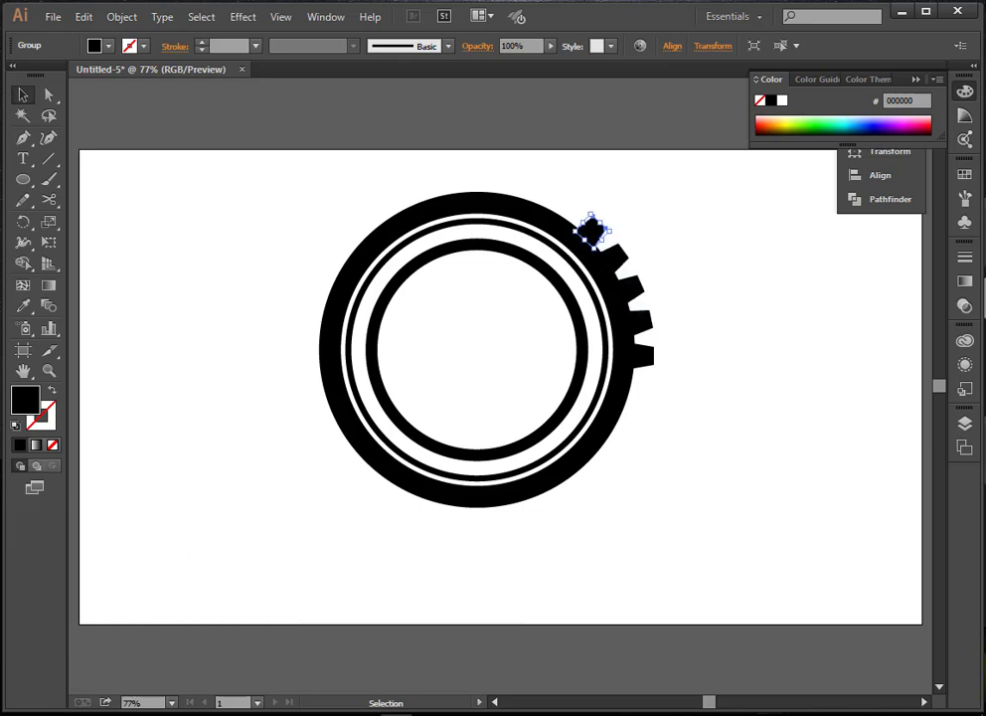
pyautogui.hotkey('ctrl', 'd')
pyautogui.hotkey('ctrl', 'd')
pyautogui.hotkey('ctrl', 'd')
pyautogui.hotkey('ctrl', 'd')
pyautogui.hotkey('ctrl', 'd')
pyautogui.hotkey('ctrl', 'd')
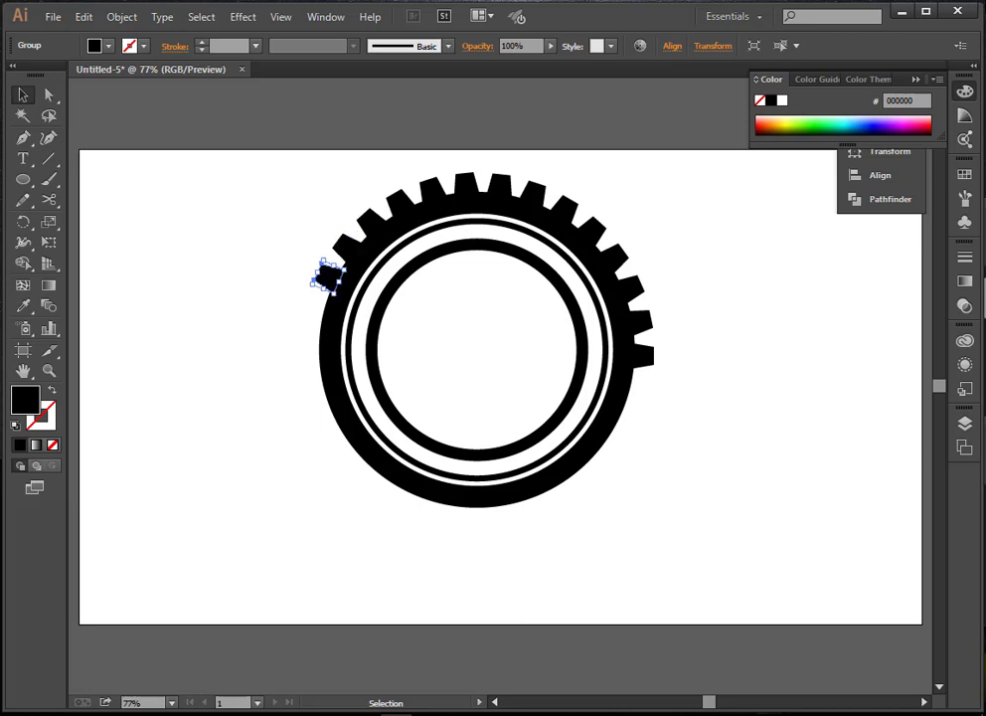
pyautogui.hotkey('ctrl', 'd')
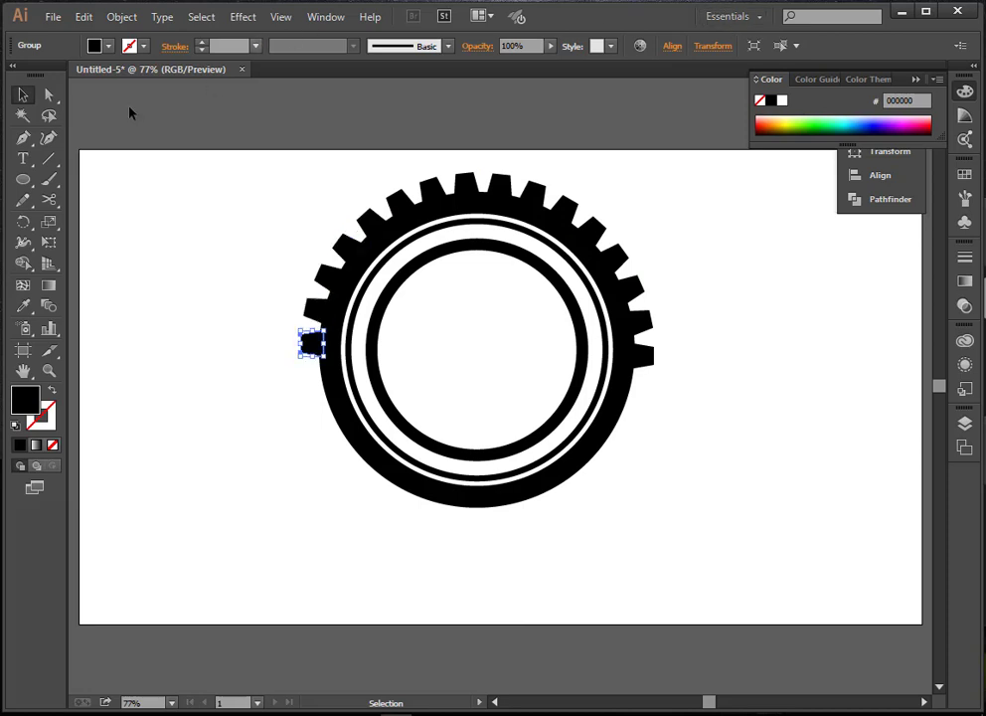
pyautogui.click(703, 248)
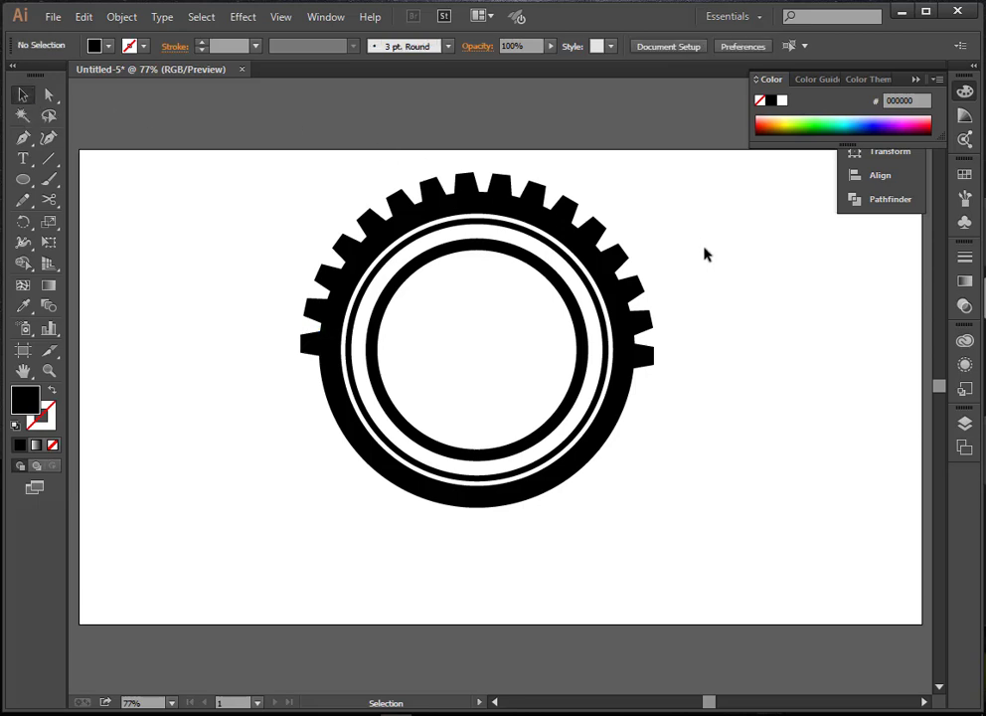
# Select all 16 teeth along the ring's upper half and combine them with Pathfinder Merge.
pyautogui.click(646, 363)
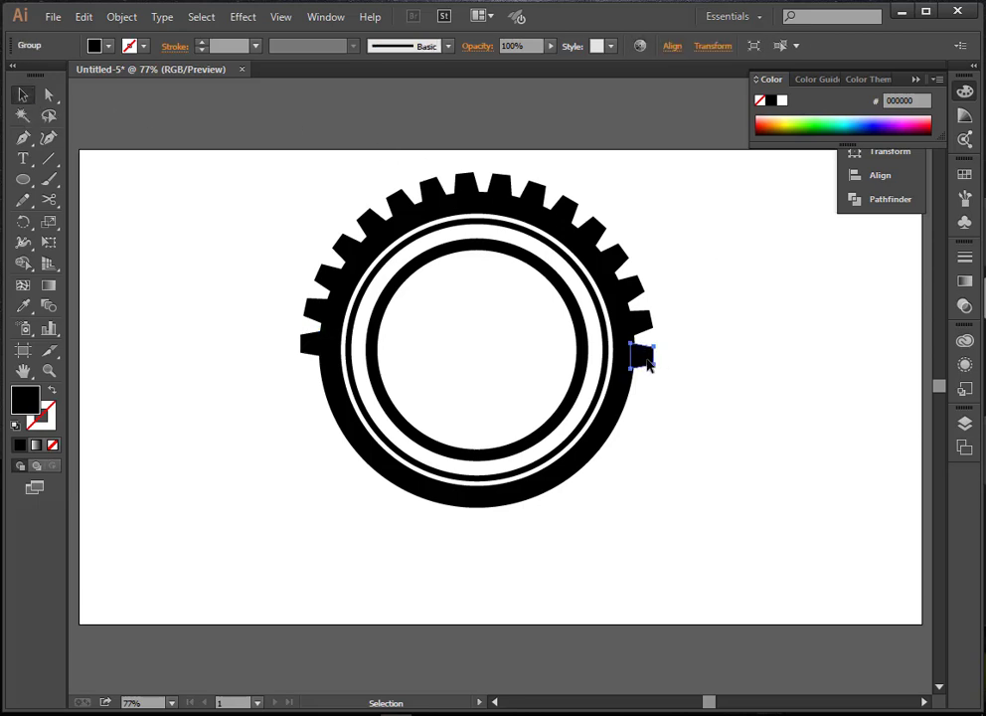
pyautogui.keyDown('shift'); pyautogui.click(639, 316); pyautogui.keyUp('shift')
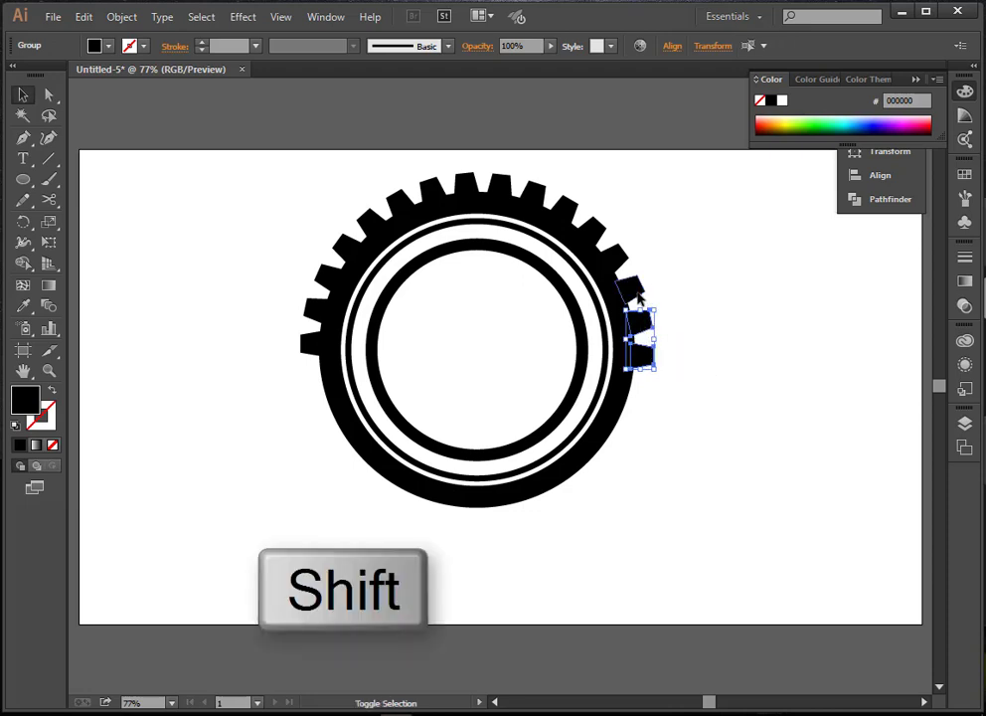
pyautogui.keyDown('shift'); pyautogui.click(628, 284); pyautogui.keyUp('shift')
pyautogui.keyDown('shift'); pyautogui.click(608, 250); pyautogui.keyUp('shift')
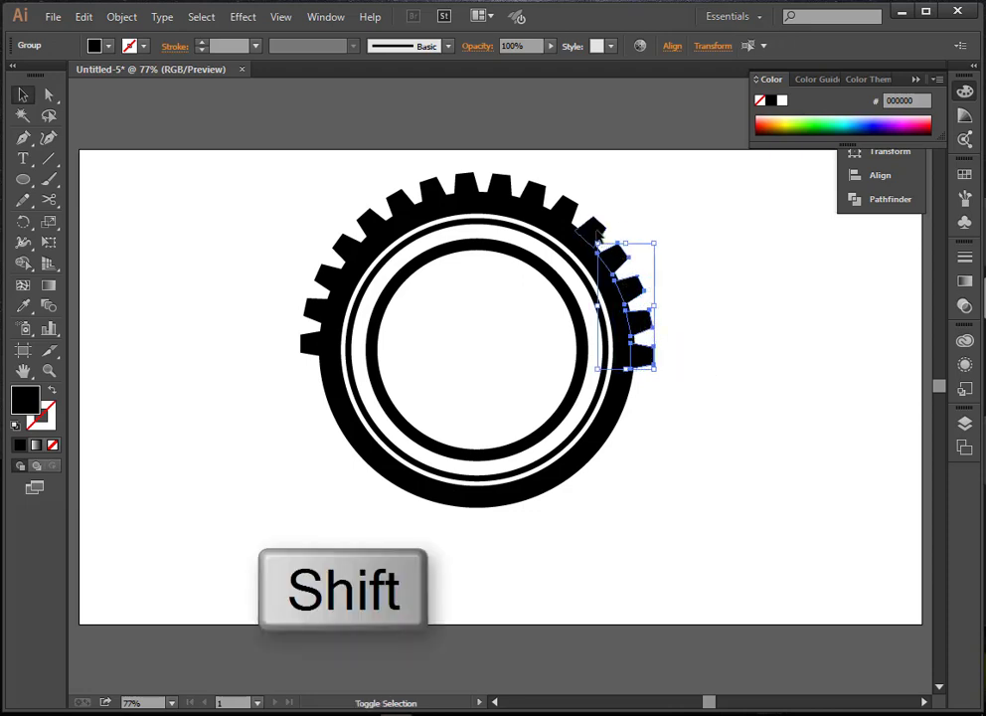
pyautogui.keyDown('shift'); pyautogui.click(576, 216); pyautogui.keyUp('shift')
pyautogui.keyDown('shift'); pyautogui.click(564, 206); pyautogui.keyUp('shift')
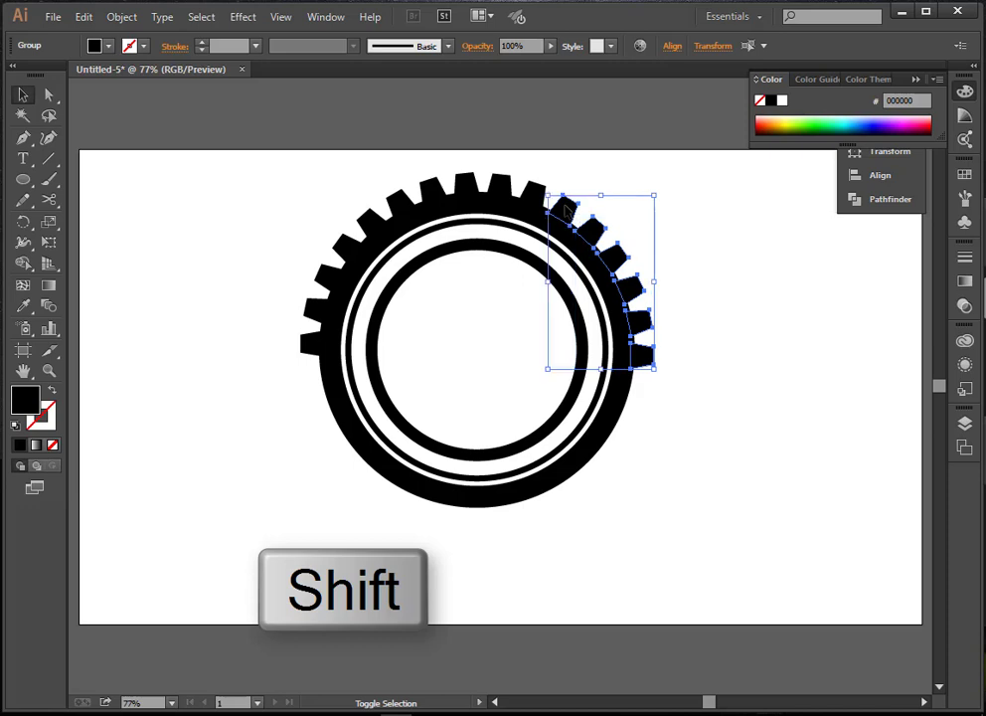
pyautogui.keyDown('shift'); pyautogui.click(532, 194); pyautogui.keyUp('shift')
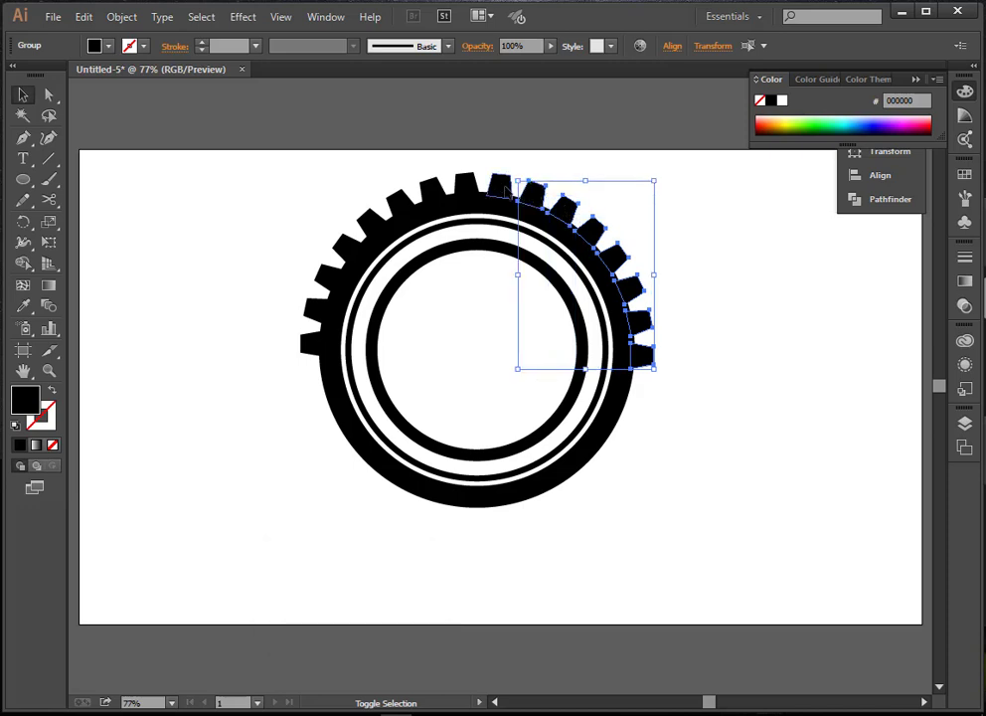
pyautogui.keyDown('shift'); pyautogui.click(501, 187); pyautogui.keyUp('shift')
pyautogui.keyDown('shift'); pyautogui.click(466, 189); pyautogui.keyUp('shift')
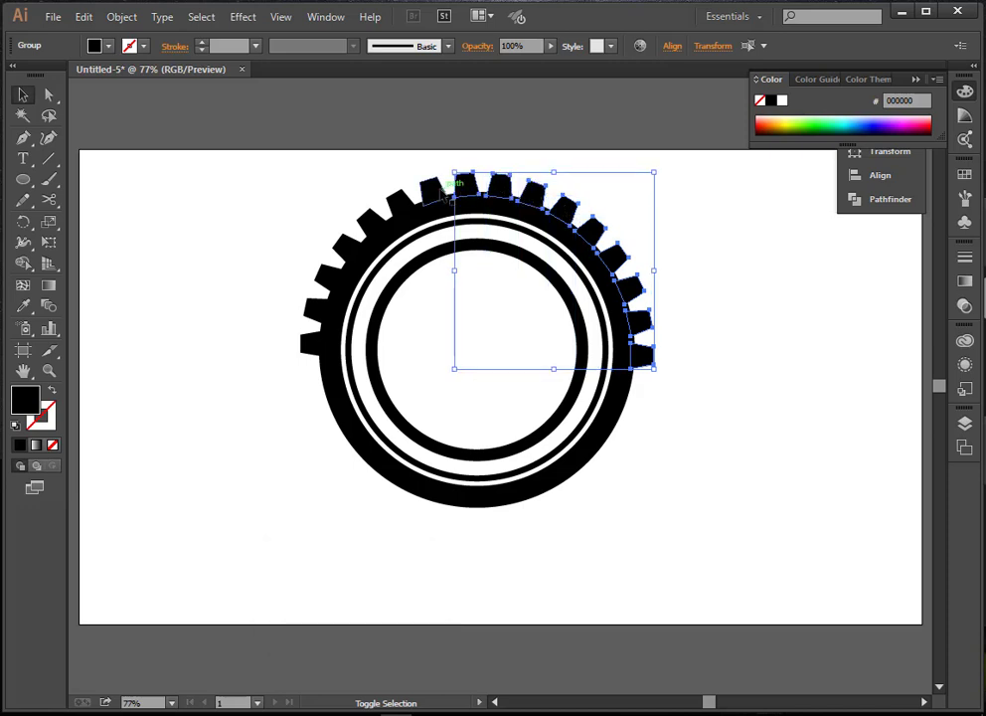
pyautogui.keyDown('shift'); pyautogui.click(434, 190); pyautogui.keyUp('shift')
pyautogui.keyDown('shift'); pyautogui.click(401, 205); pyautogui.keyUp('shift')
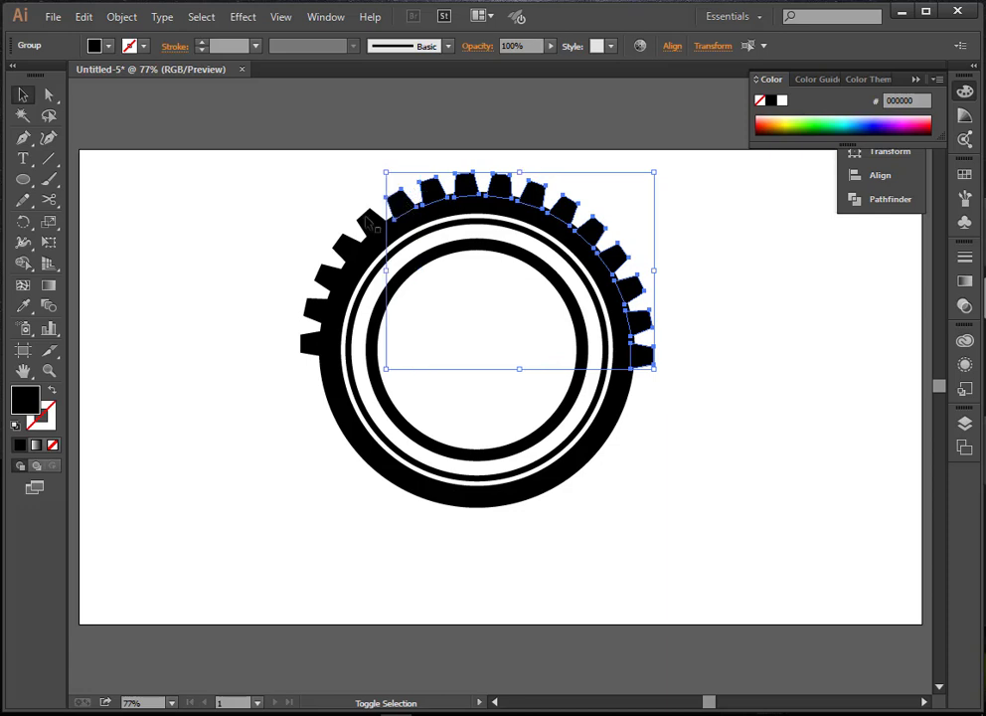
pyautogui.keyDown('shift'); pyautogui.click(368, 225); pyautogui.keyUp('shift')
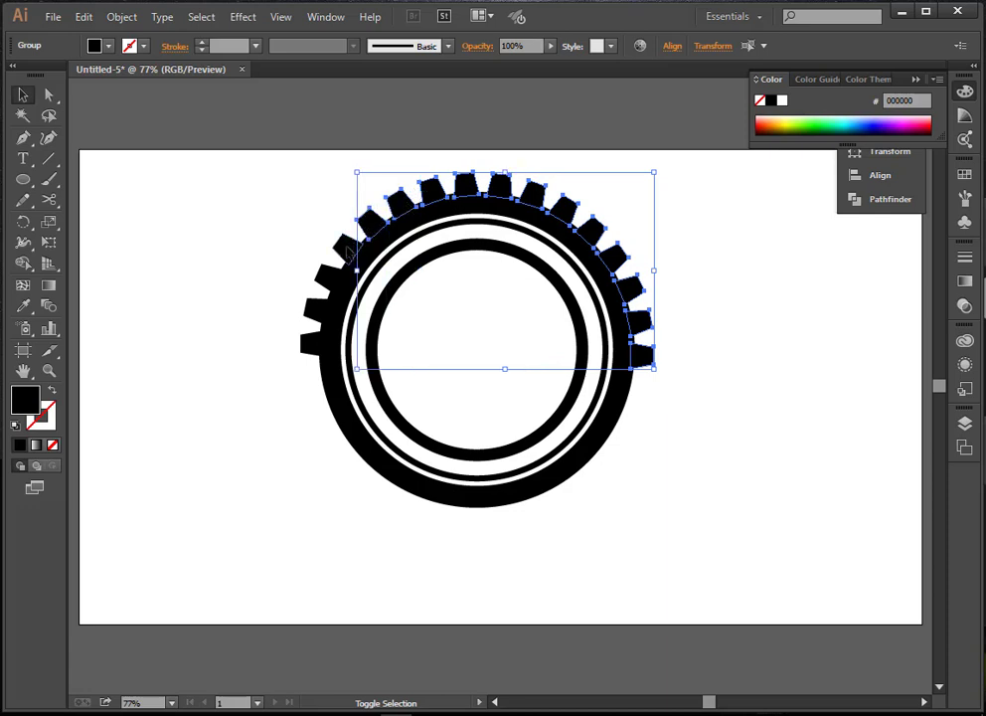
pyautogui.keyDown('shift'); pyautogui.click(347, 250); pyautogui.keyUp('shift')
pyautogui.keyDown('shift'); pyautogui.click(328, 280); pyautogui.keyUp('shift')
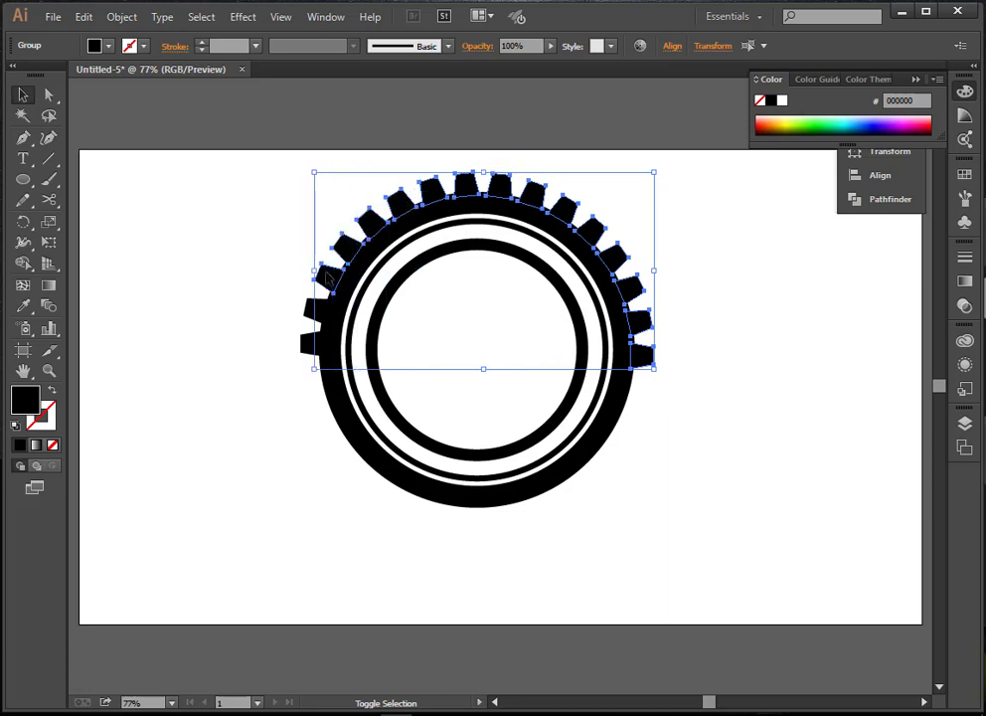
pyautogui.keyDown('shift'); pyautogui.click(321, 313); pyautogui.keyUp('shift')
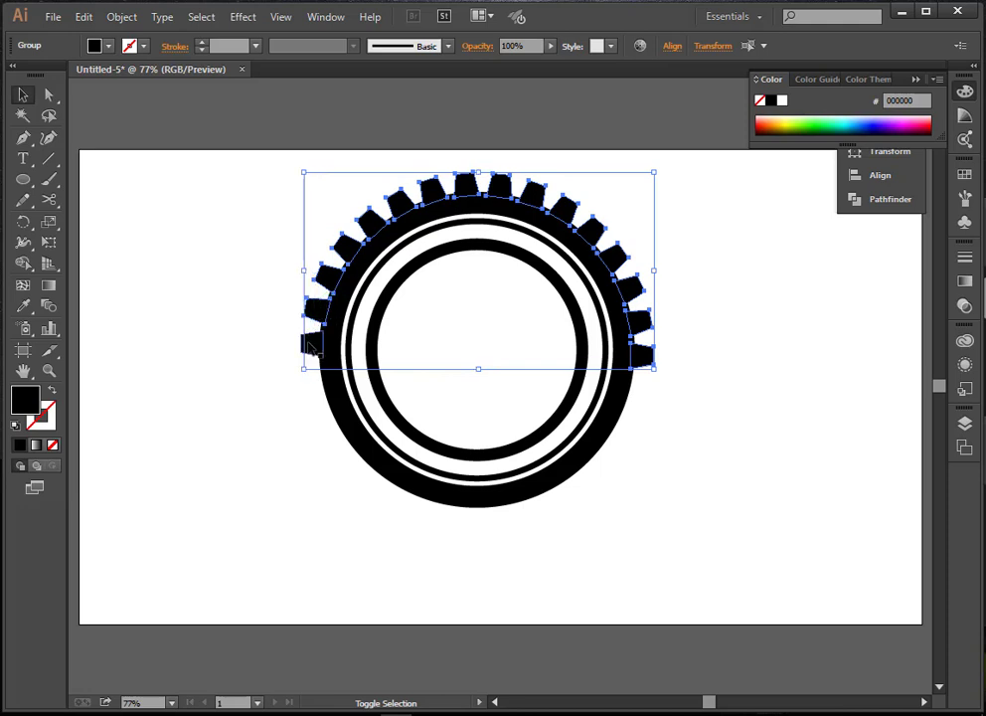
pyautogui.keyDown('shift'); pyautogui.click(311, 343); pyautogui.keyUp('shift')
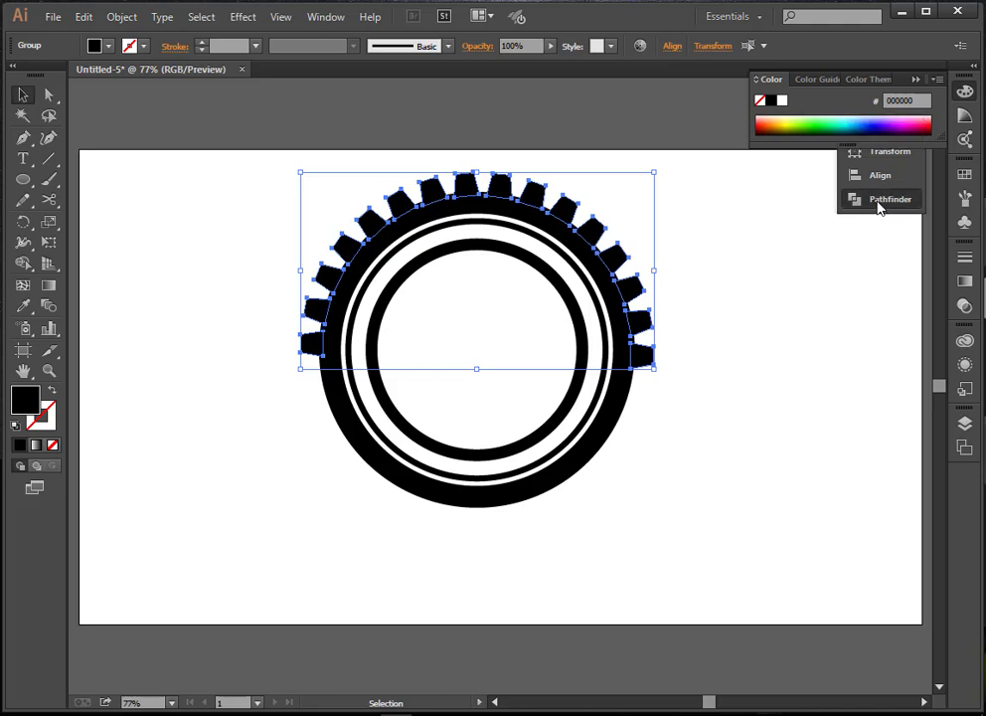
pyautogui.click(878, 204)
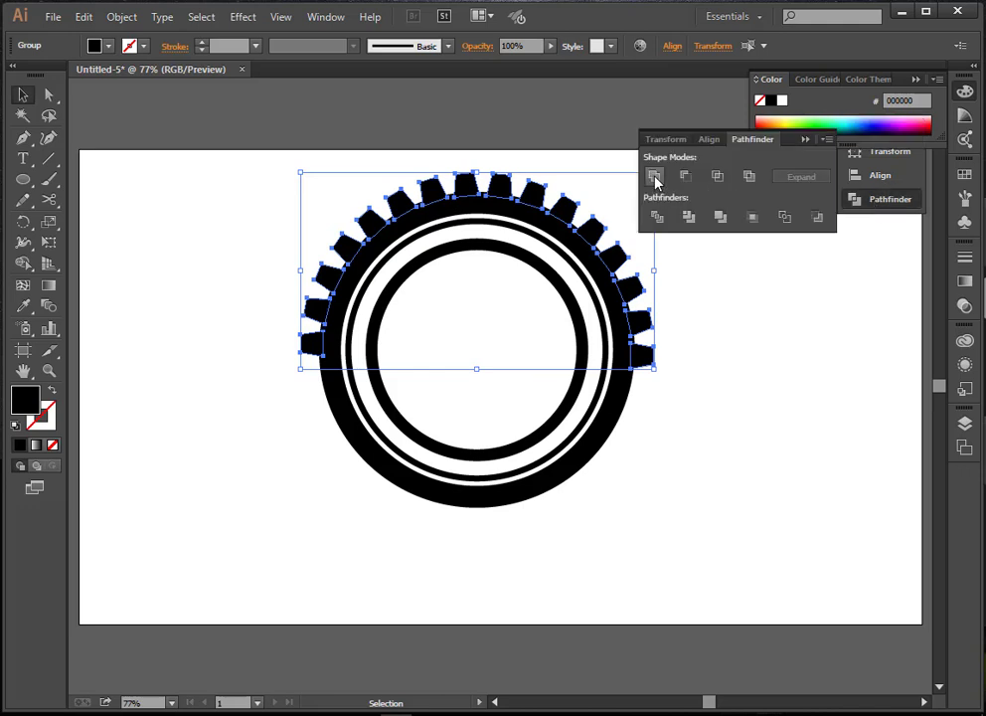
pyautogui.click(721, 217)
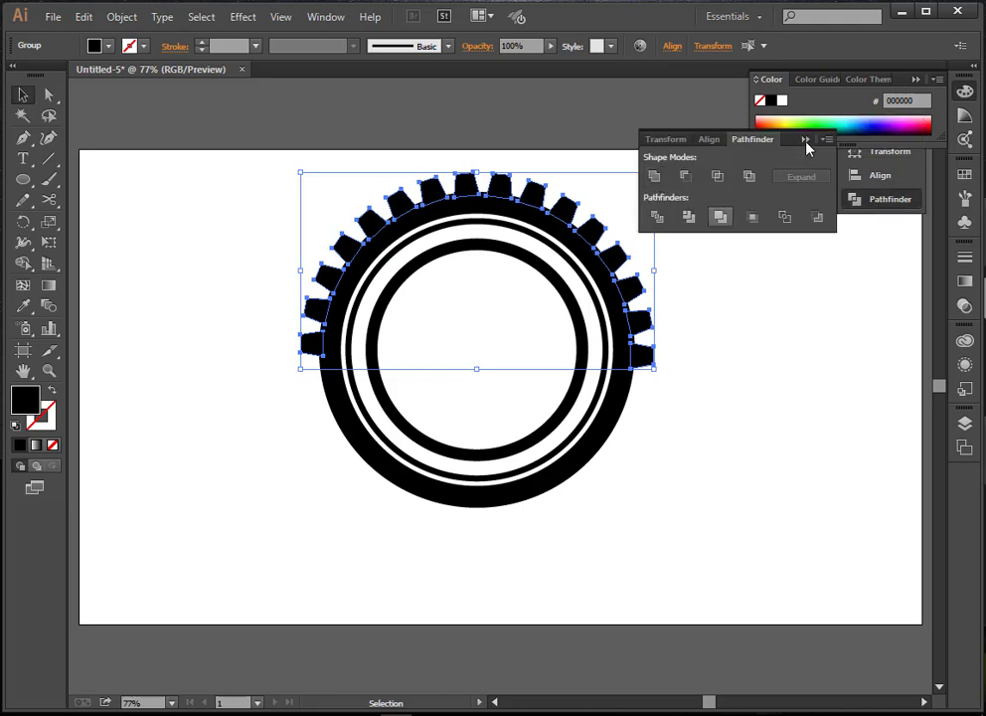
pyautogui.click(806, 140)
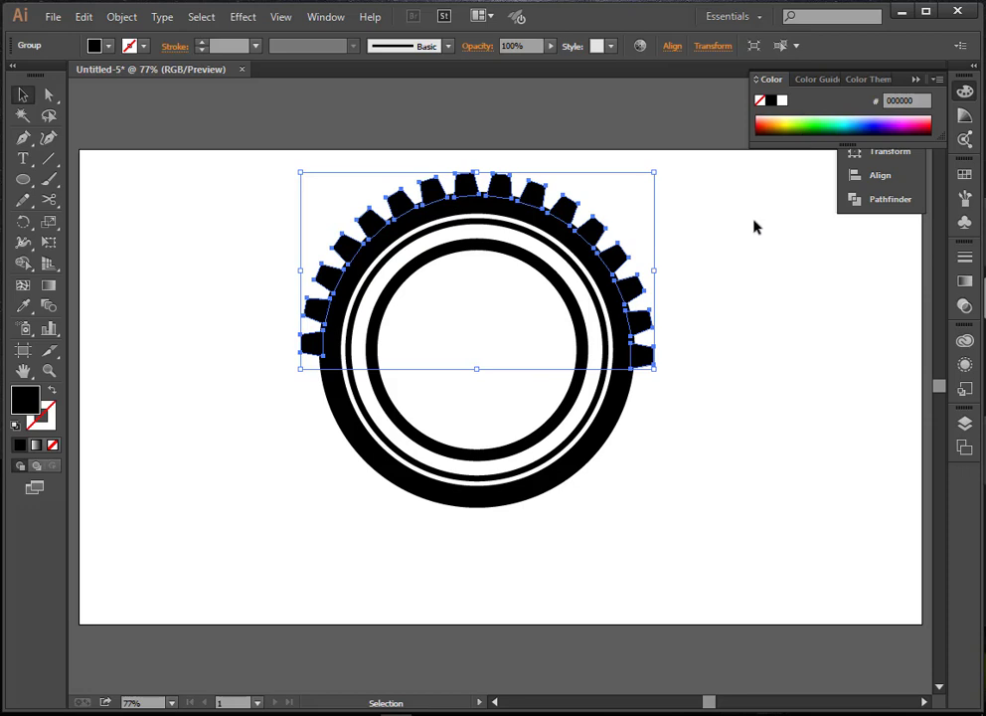
# Deselect the merged teeth, show the rulers and place a horizontal guide across the lower part of the rings at about Y 417 px.
pyautogui.click(786, 199)
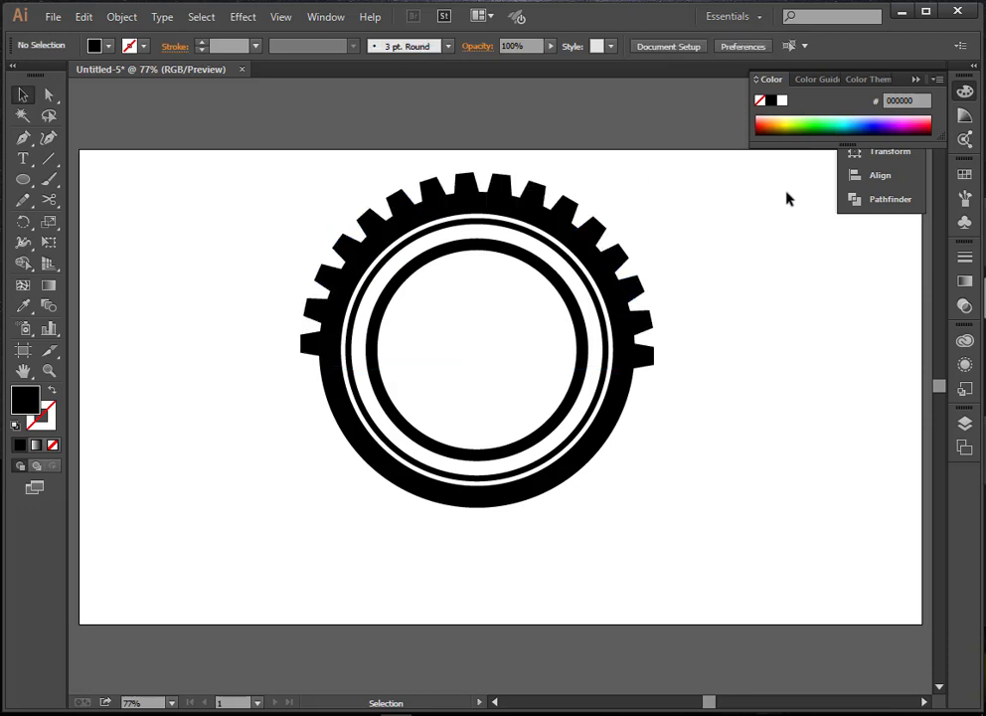
pyautogui.click(593, 223)
pyautogui.click(731, 260)
pyautogui.hotkey('ctrl', 'r')
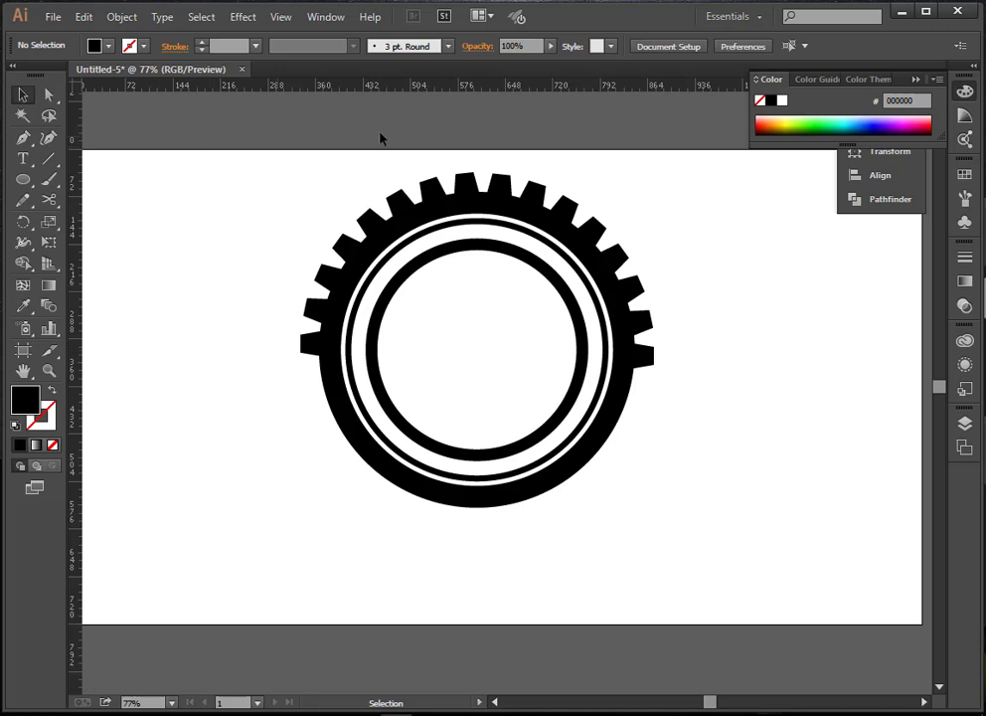
pyautogui.moveTo(428, 91); pyautogui.dragTo(471, 430)
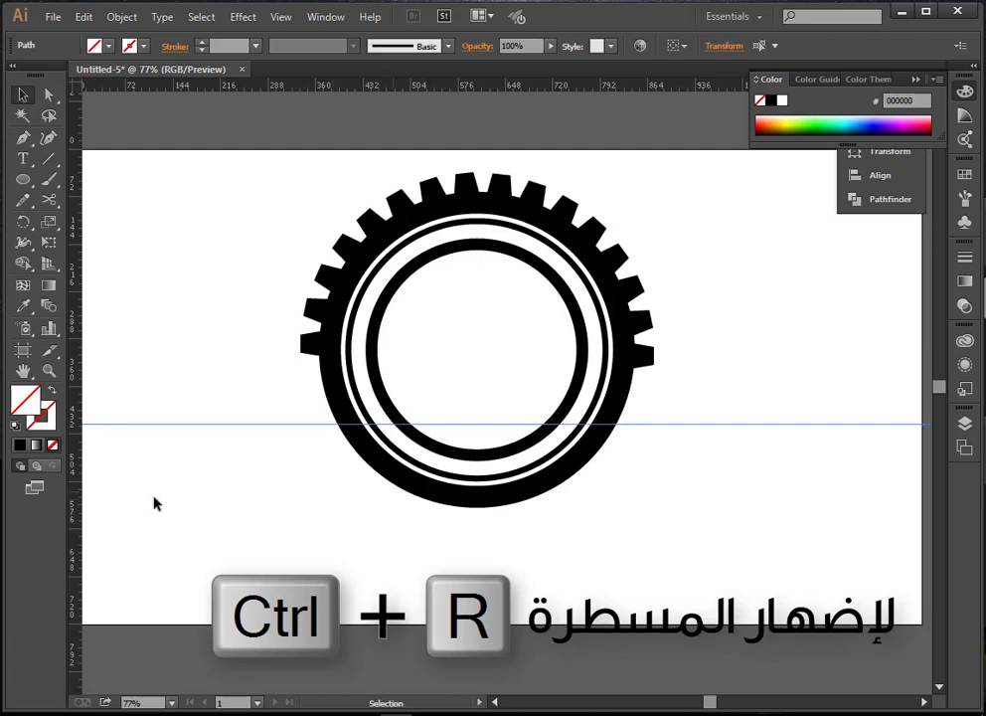
# Open the outer ring below the guide by adding anchor points at both guide crossings and deleting its bottom anchor point.
pyautogui.click(387, 479)
pyautogui.hotkey('ctrl', 'shift', 'b')
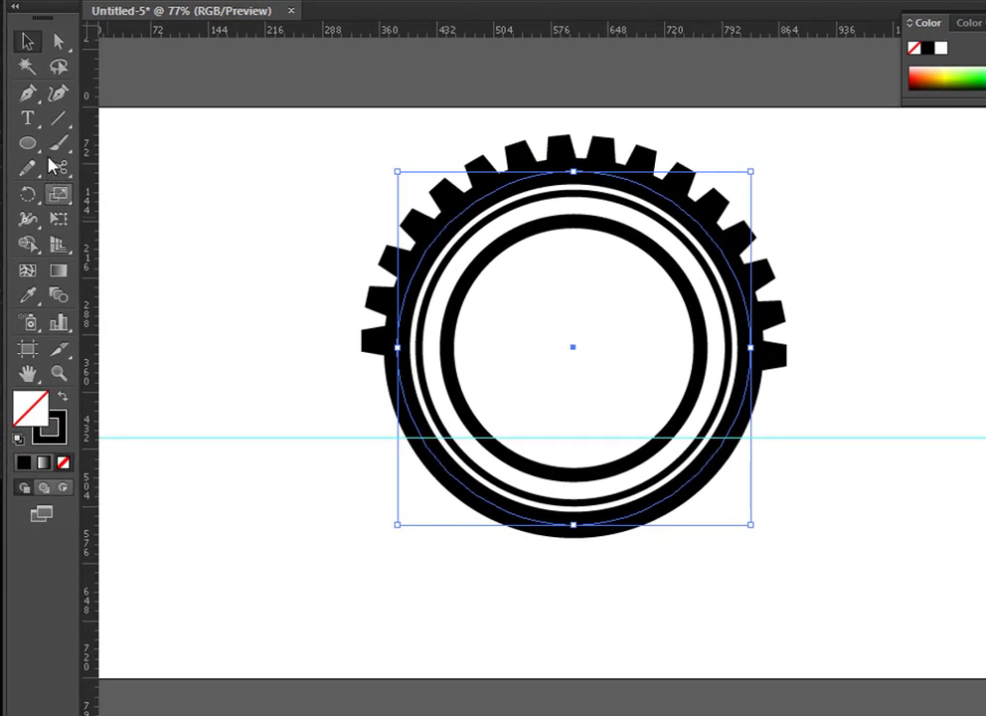
pyautogui.click(28, 95)
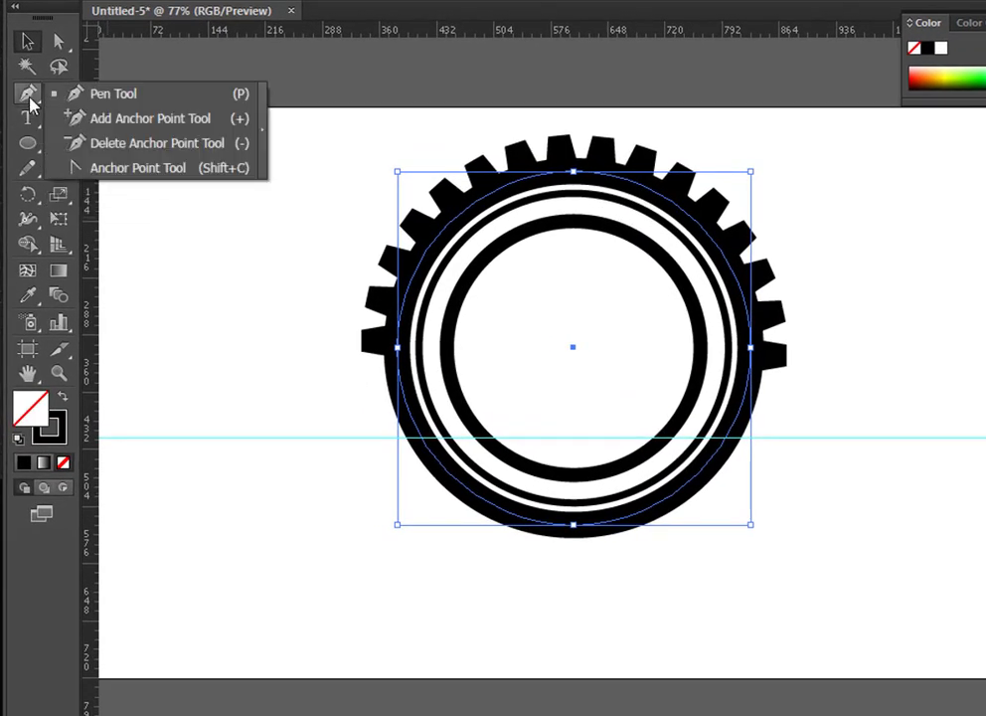
pyautogui.click(119, 130)
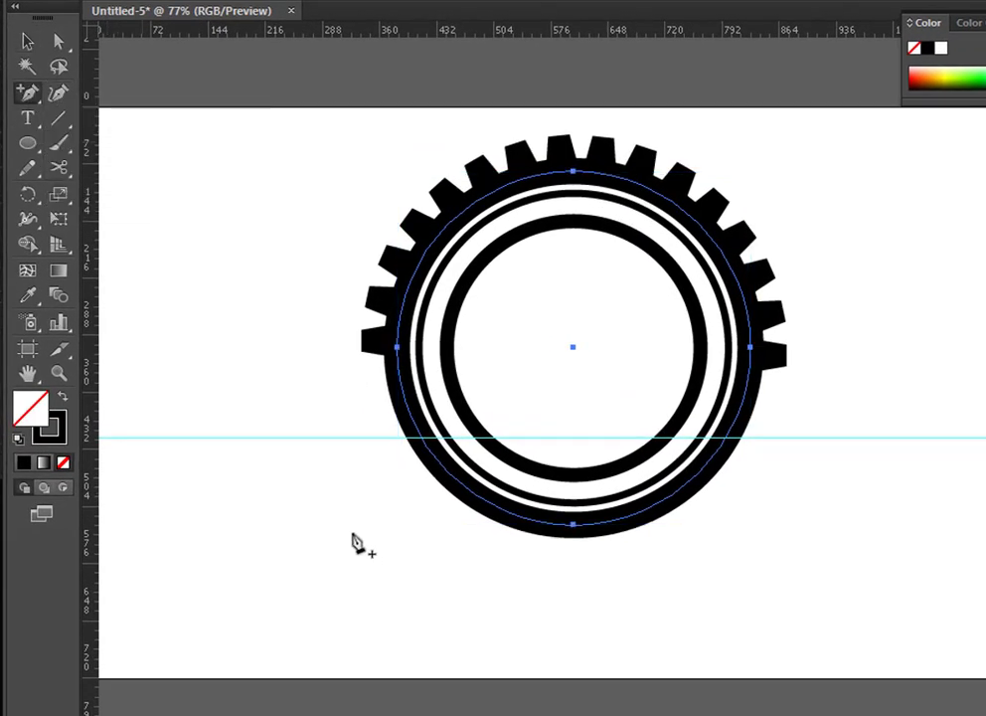
pyautogui.click(421, 438)
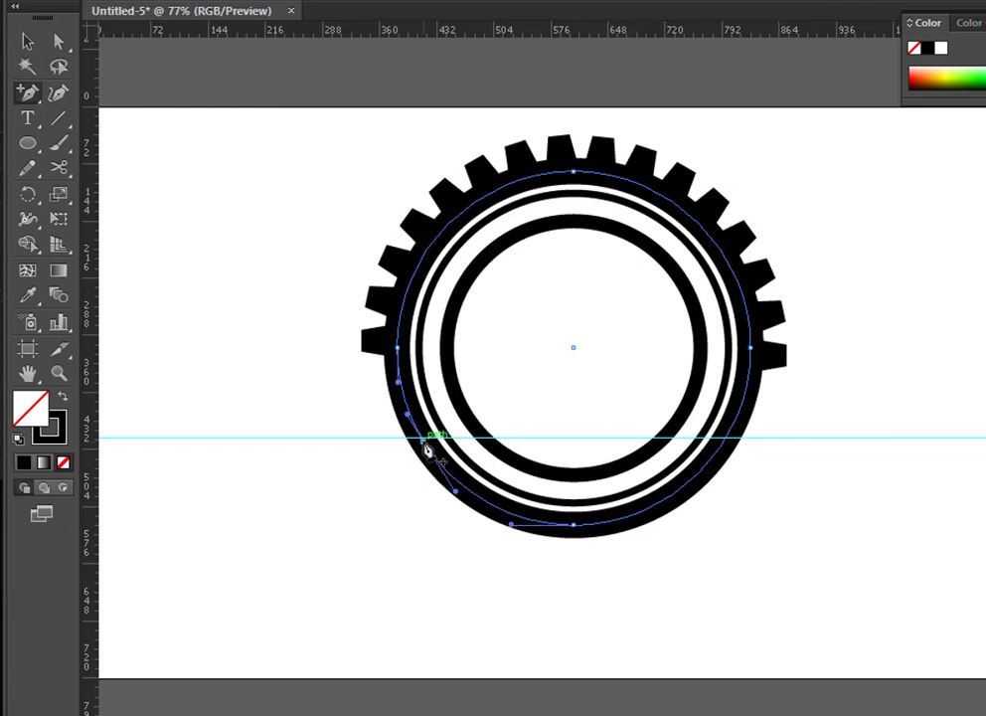
pyautogui.click(725, 439)
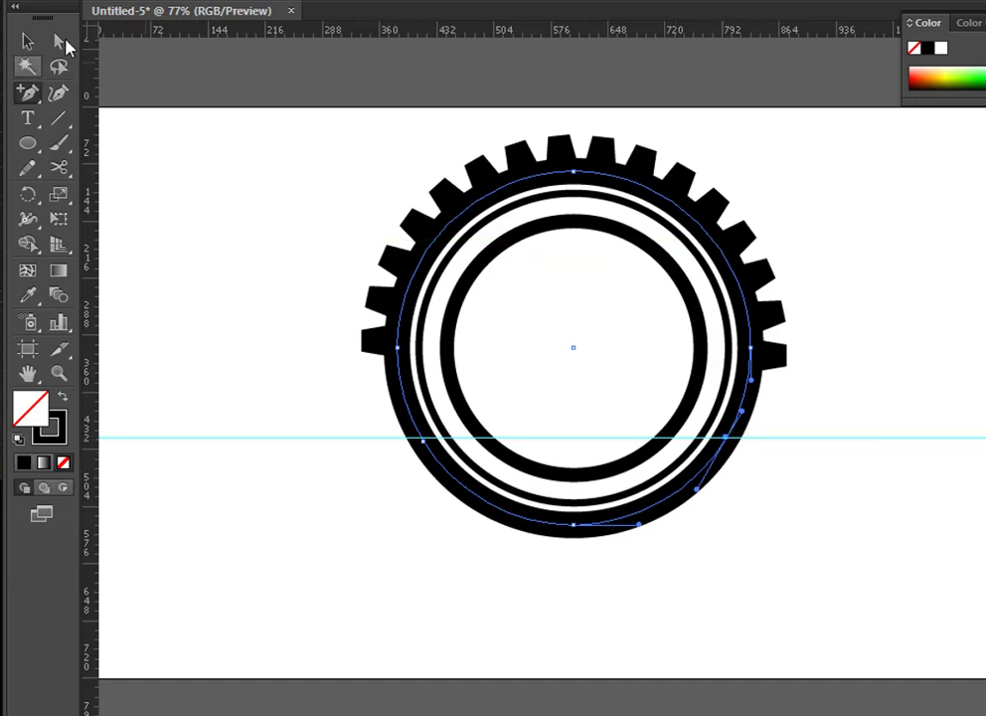
pyautogui.click(60, 43)
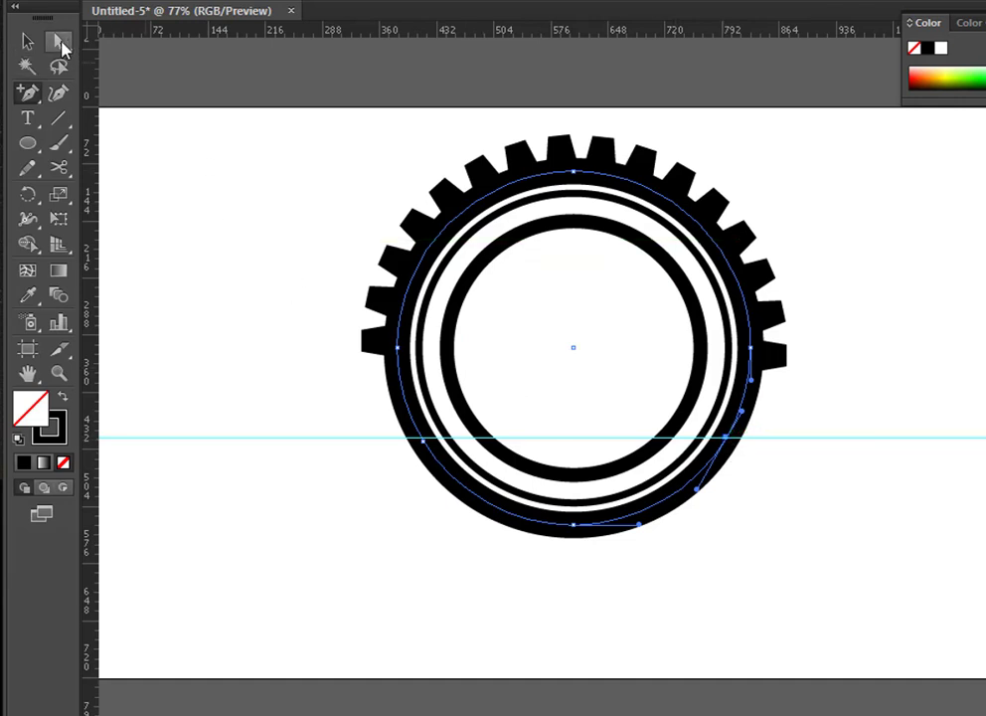
pyautogui.click(576, 527)
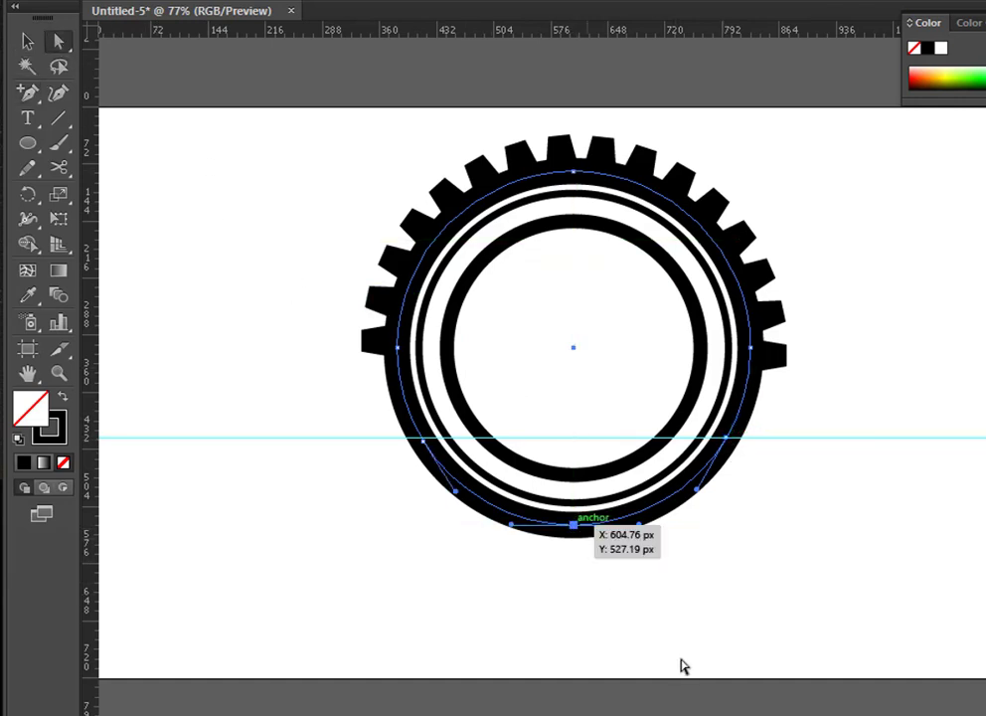
pyautogui.press('Delete')
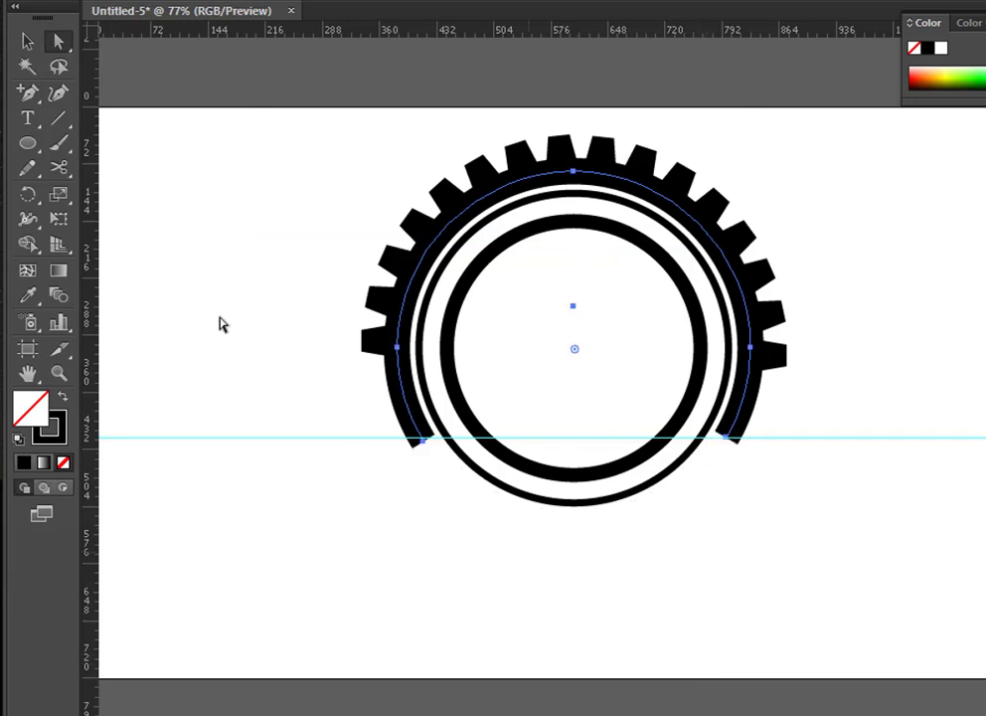
# Open the thin middle ring below the guide by adding anchors at both crossings and deleting its bottom anchor point.
pyautogui.click(27, 42)
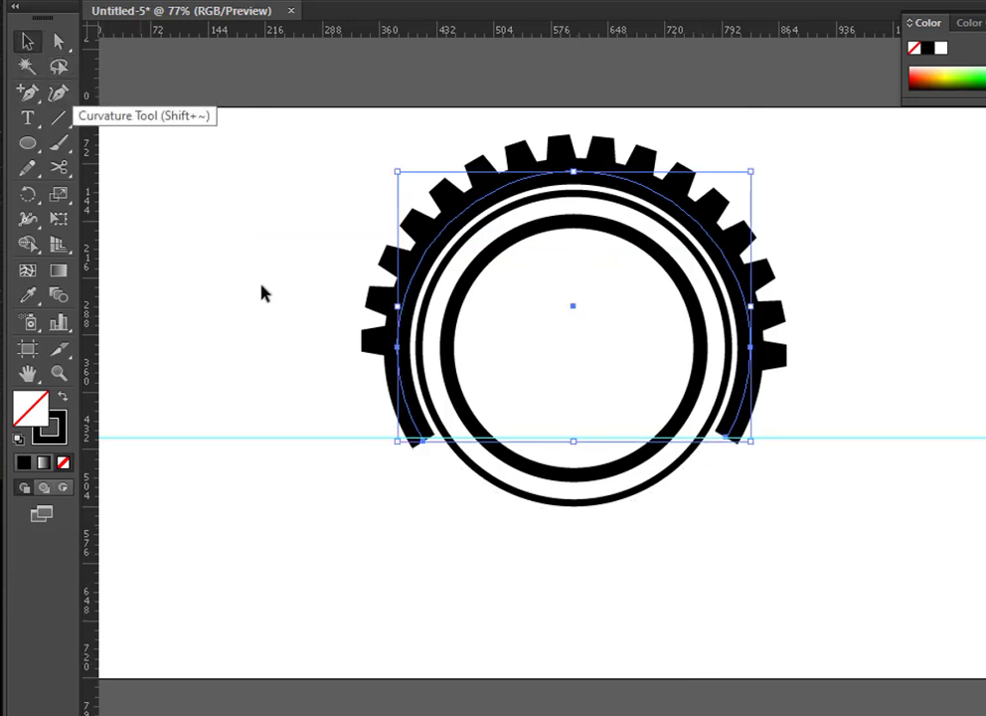
pyautogui.click(450, 464)
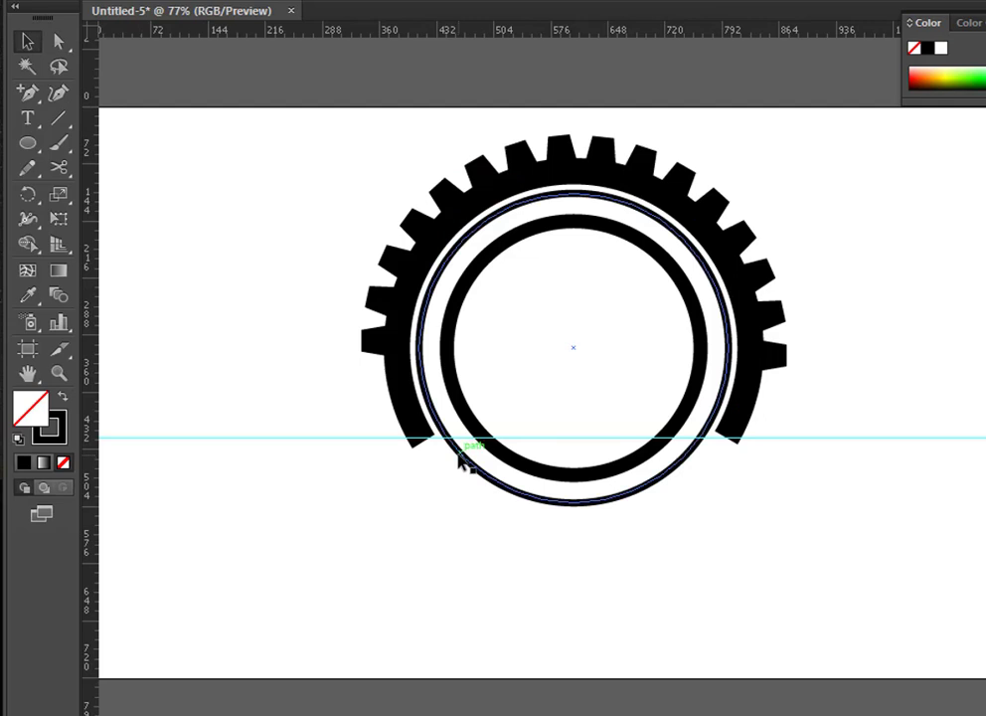
pyautogui.click(457, 456)
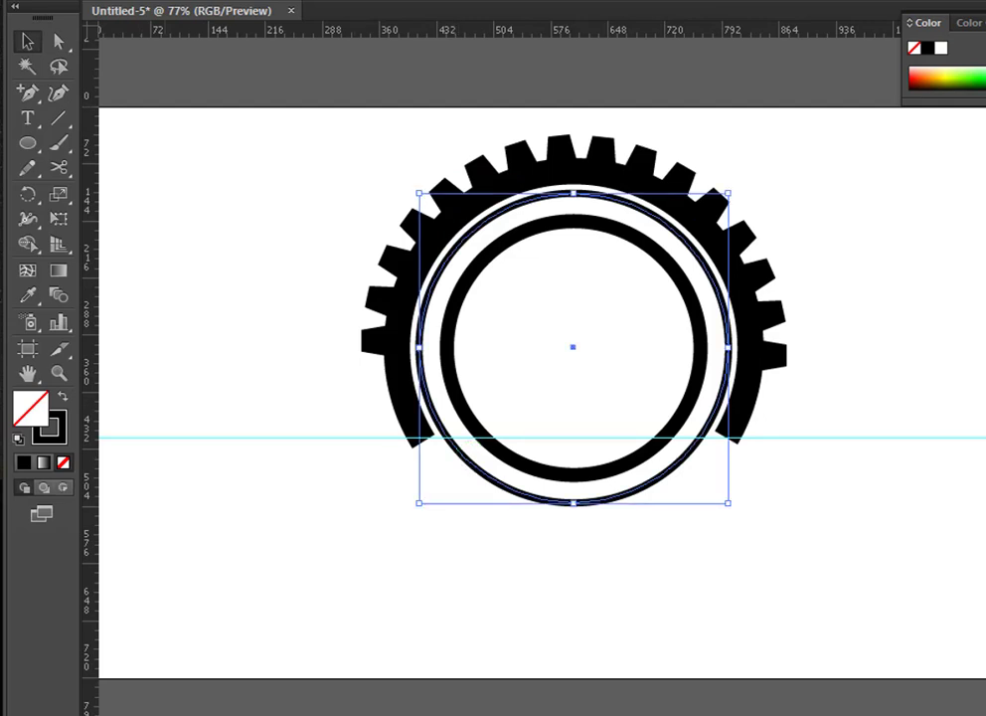
pyautogui.click(27, 92)
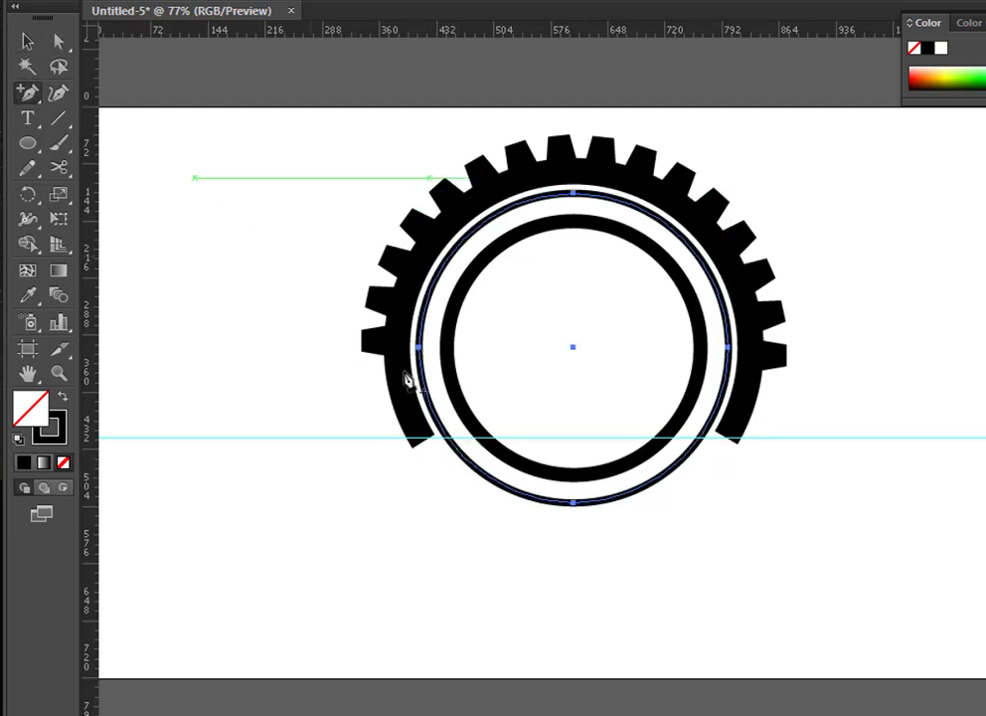
pyautogui.click(450, 440)
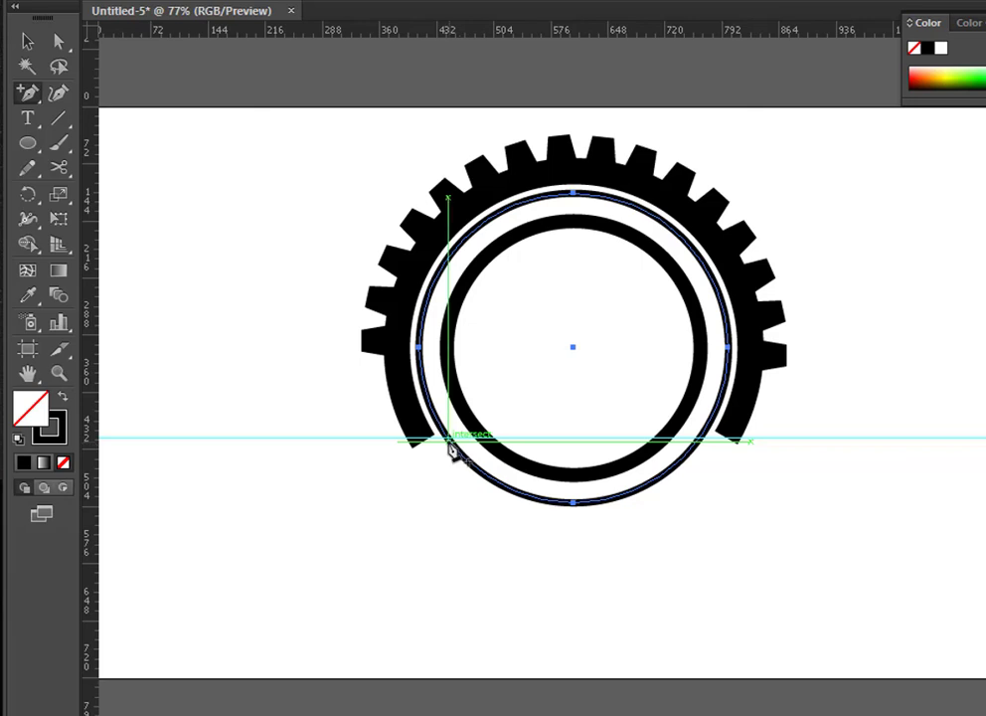
pyautogui.click(703, 439)
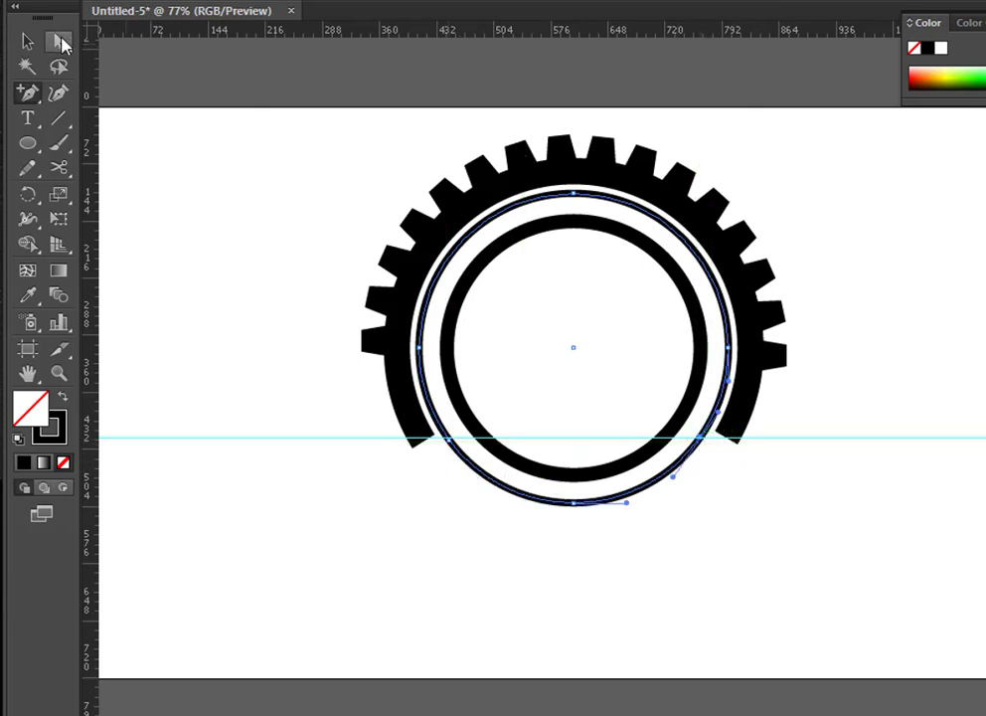
pyautogui.click(60, 41)
pyautogui.moveTo(574, 511); pyautogui.dragTo(574, 509)
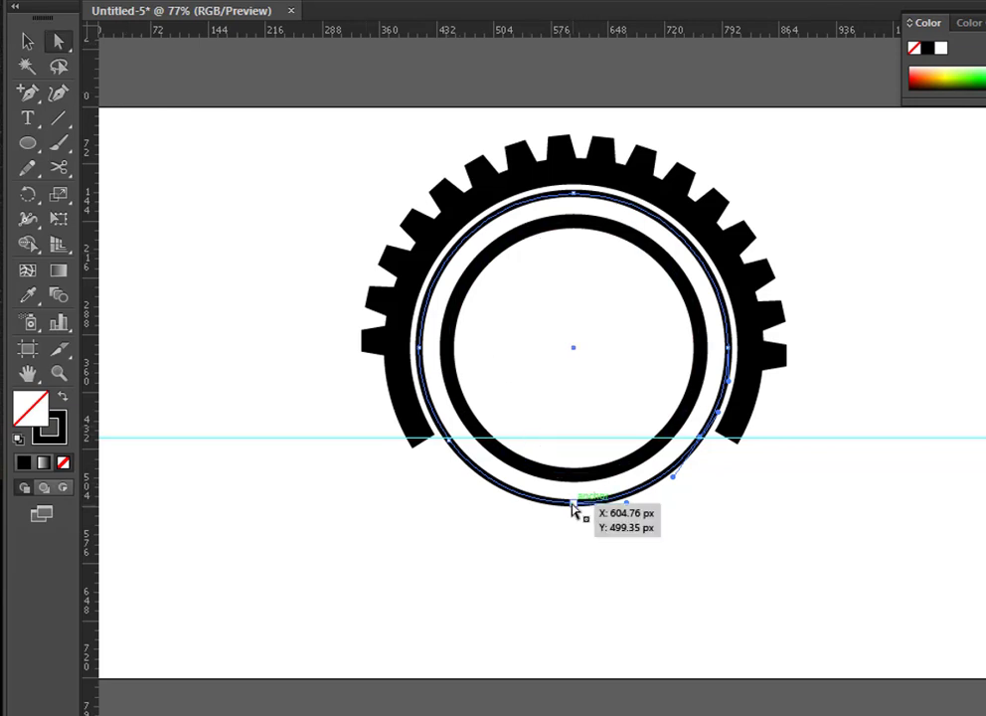
pyautogui.press('Delete')
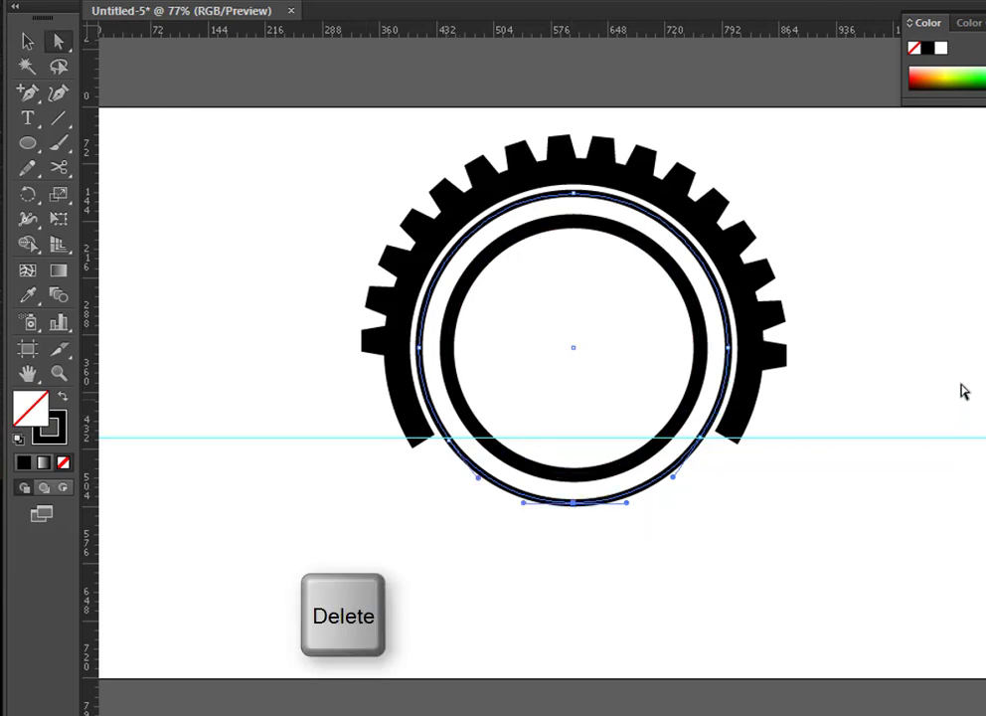
# Open the innermost ring below the guide by adding anchors at both crossings and deleting its bottom anchor point.
pyautogui.click(26, 41)
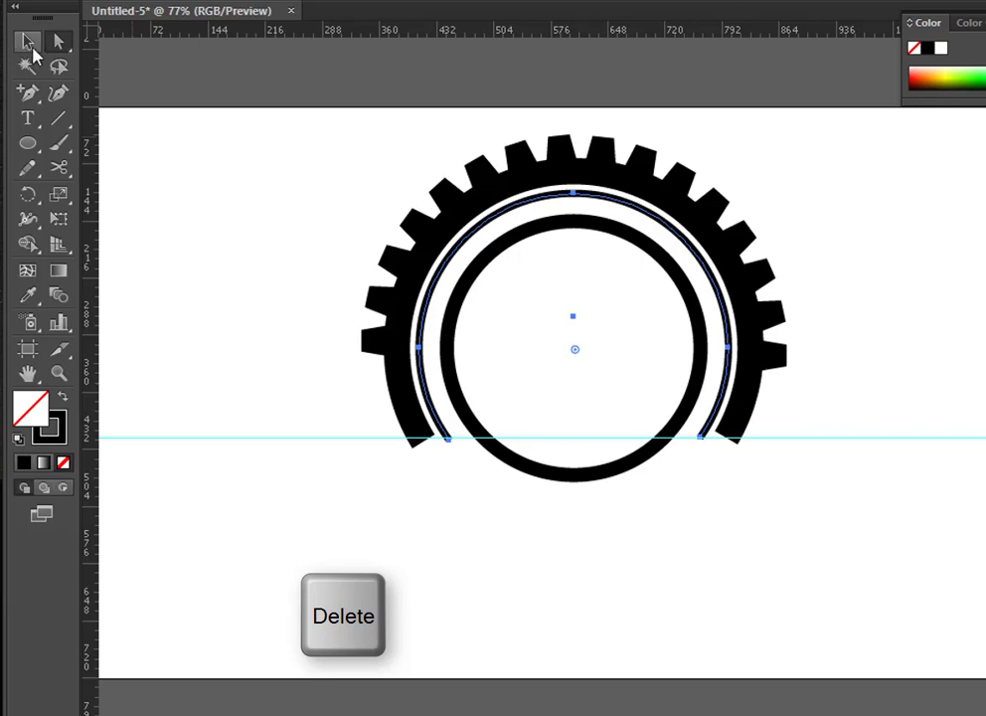
pyautogui.click(704, 367)
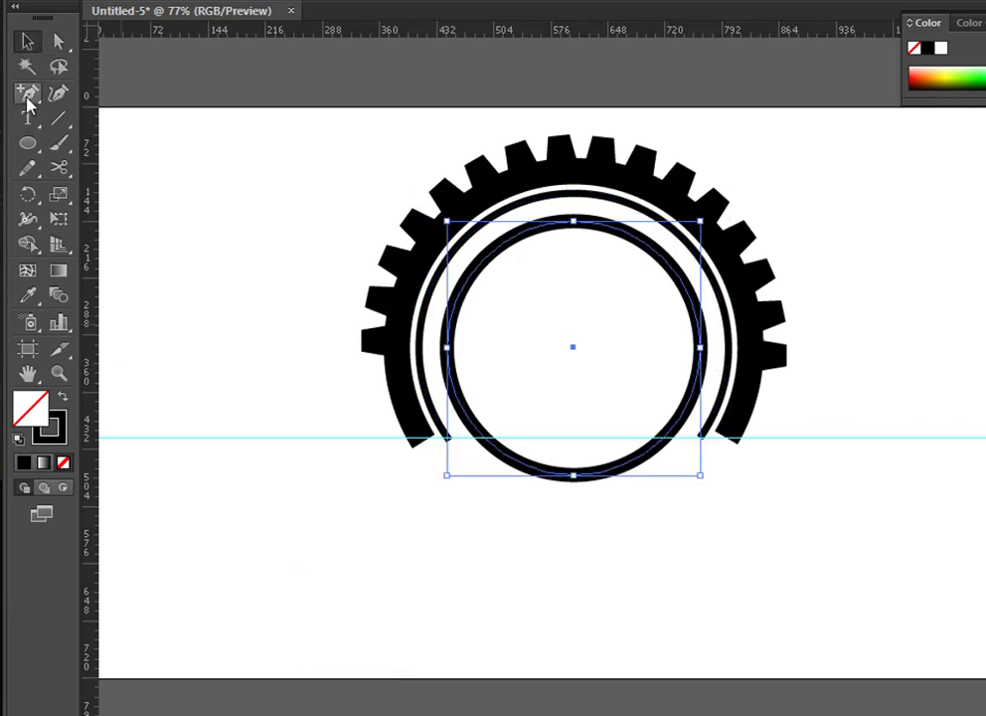
pyautogui.click(27, 93)
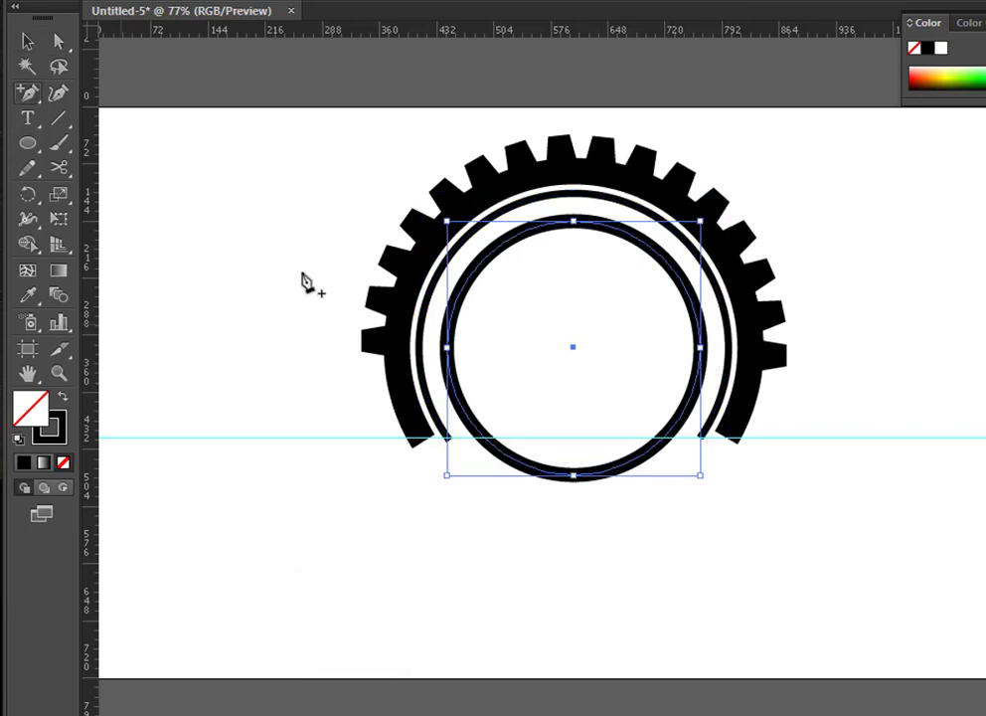
pyautogui.click(489, 443)
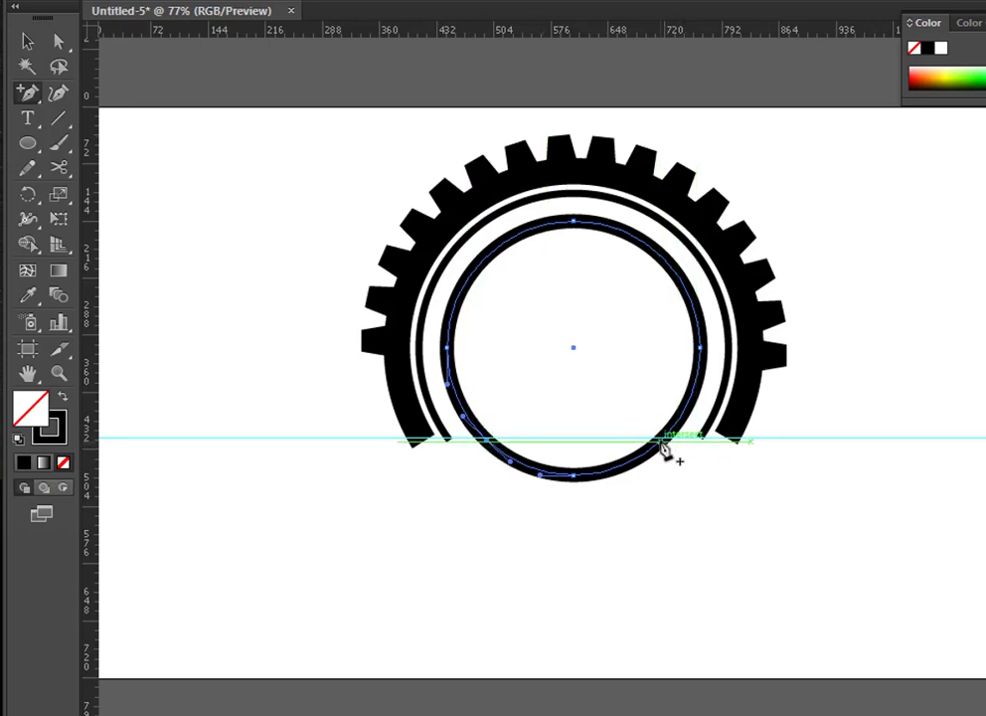
pyautogui.click(665, 444)
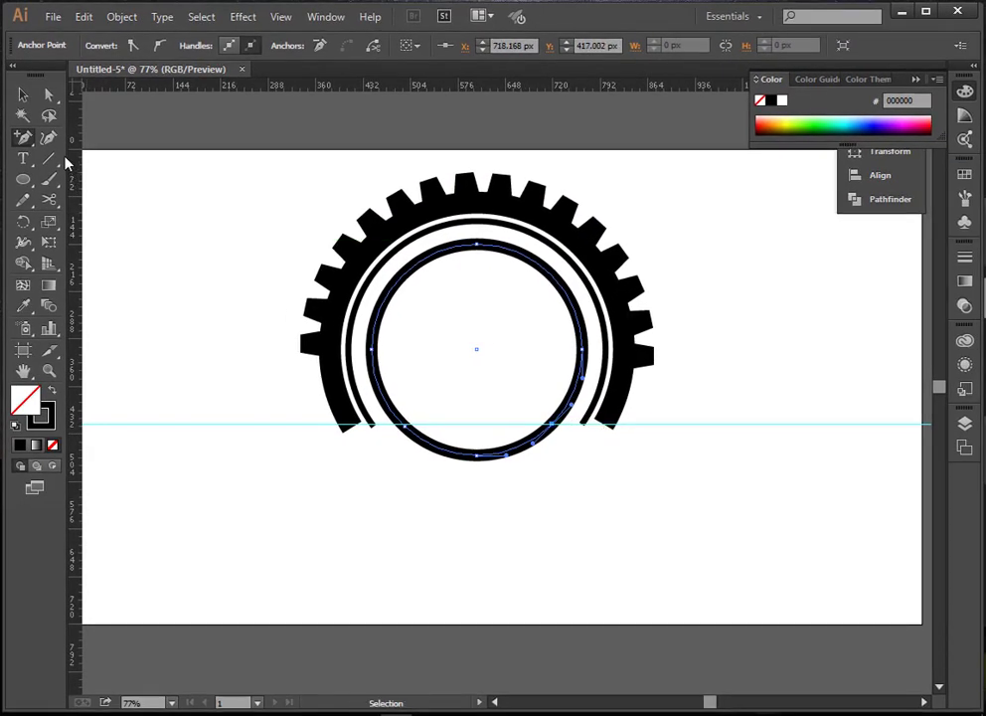
pyautogui.click(48, 95)
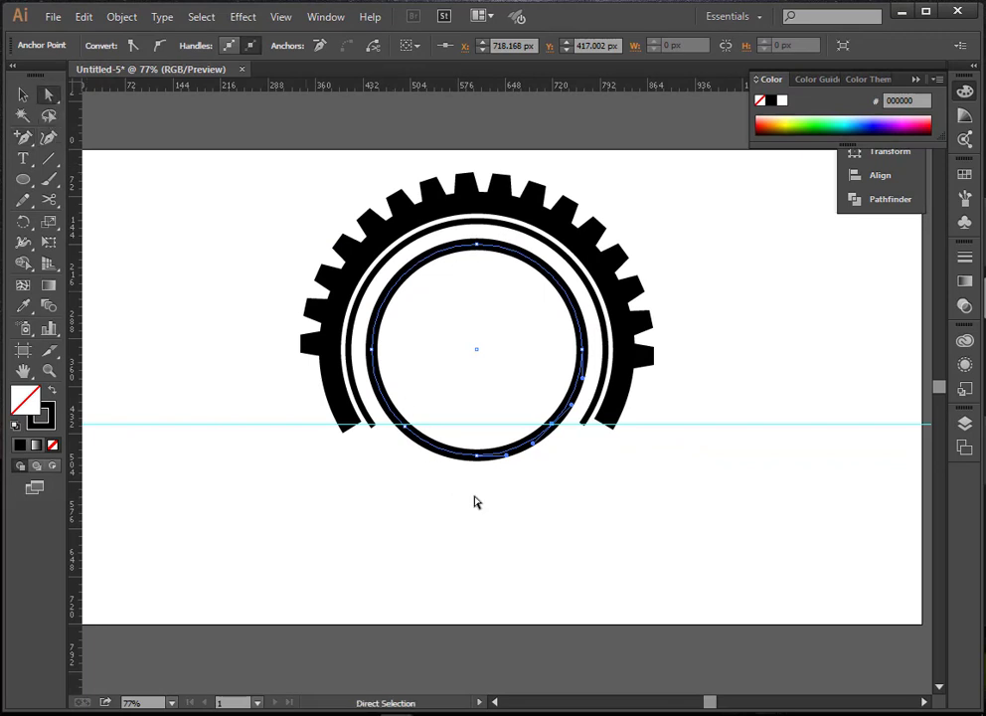
pyautogui.click(478, 456)
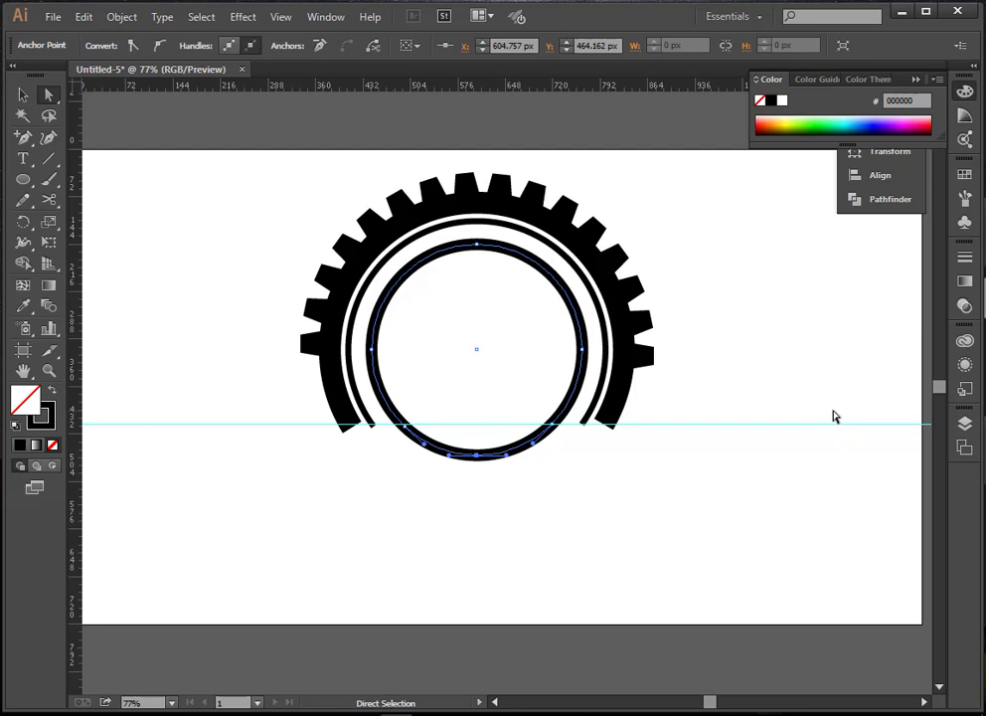
pyautogui.press('Delete')
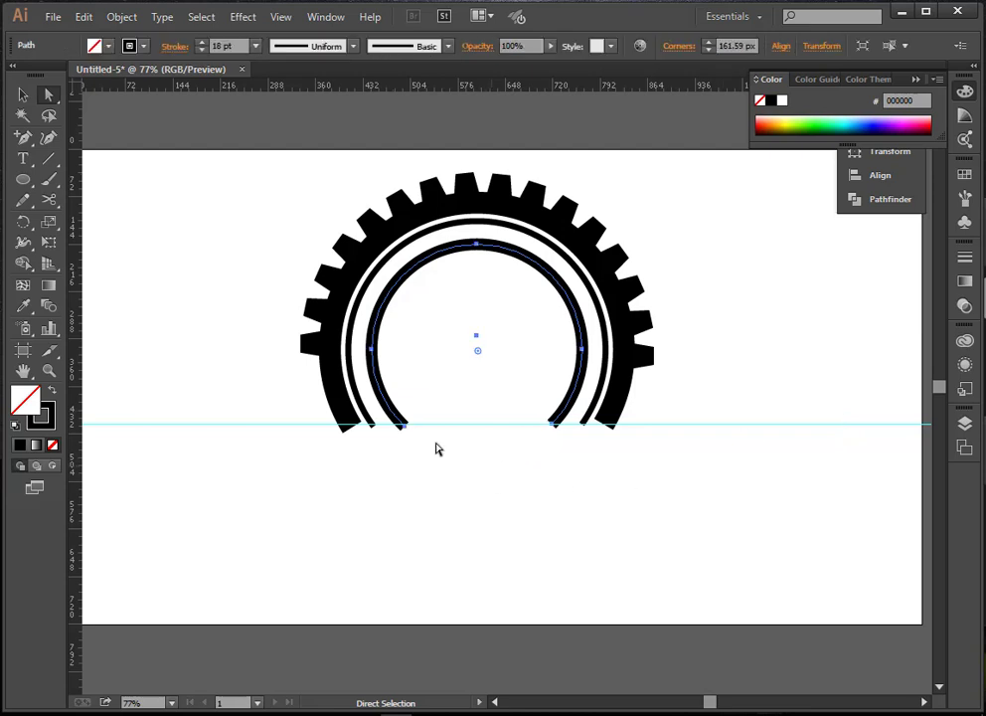
# Apply the lens-shaped variable width profile to the innermost arc's stroke so both ends taper to points.
pyautogui.click(24, 95)
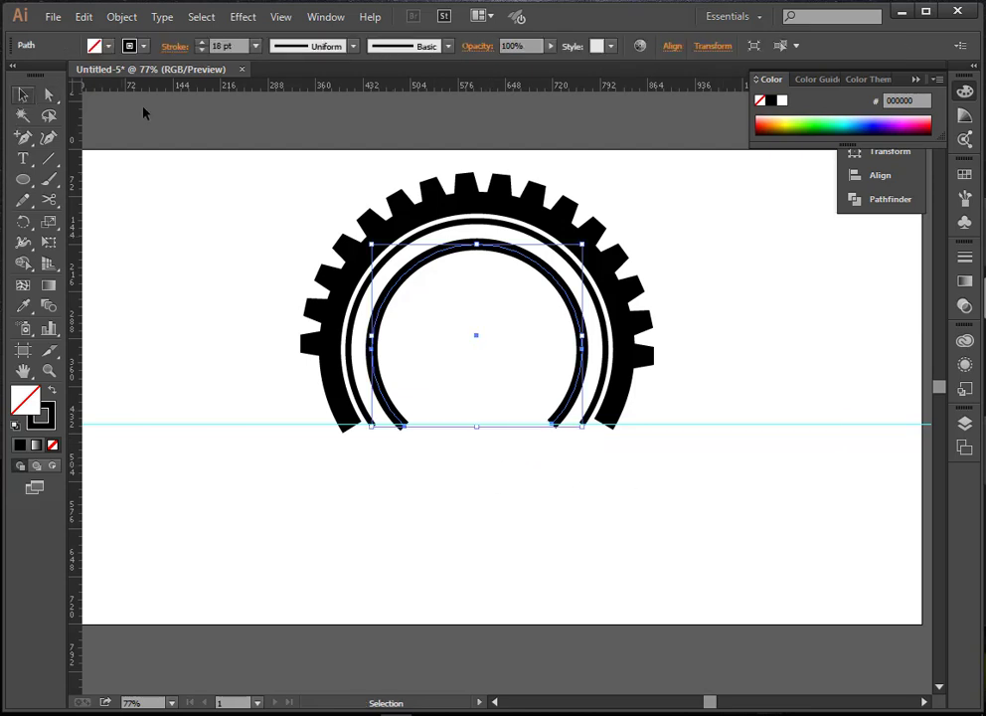
pyautogui.click(310, 46)
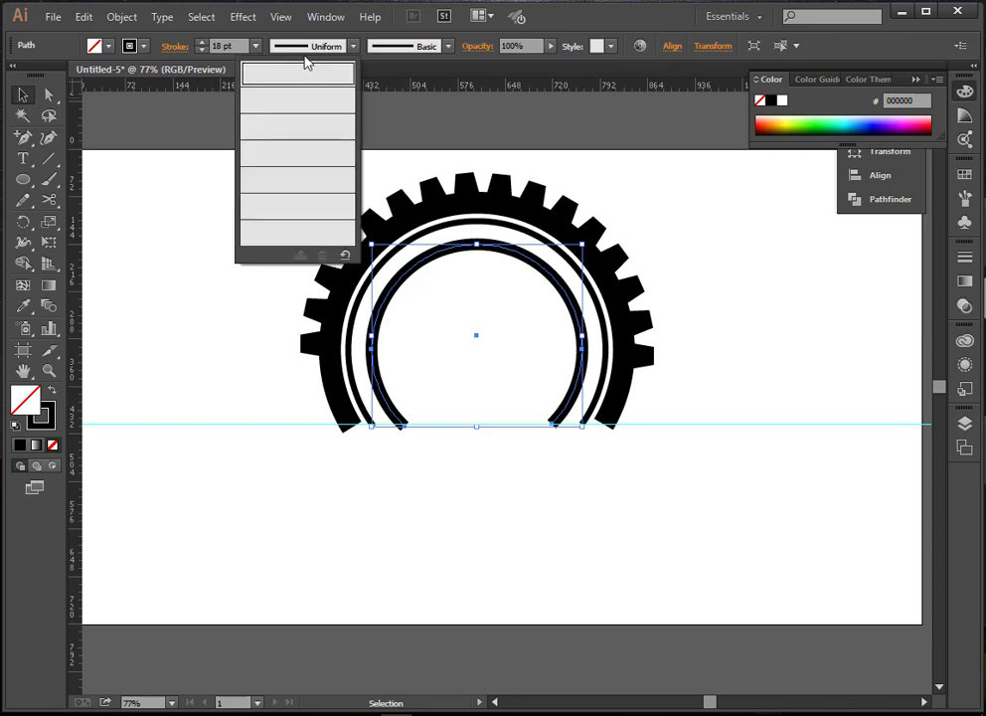
pyautogui.click(308, 96)
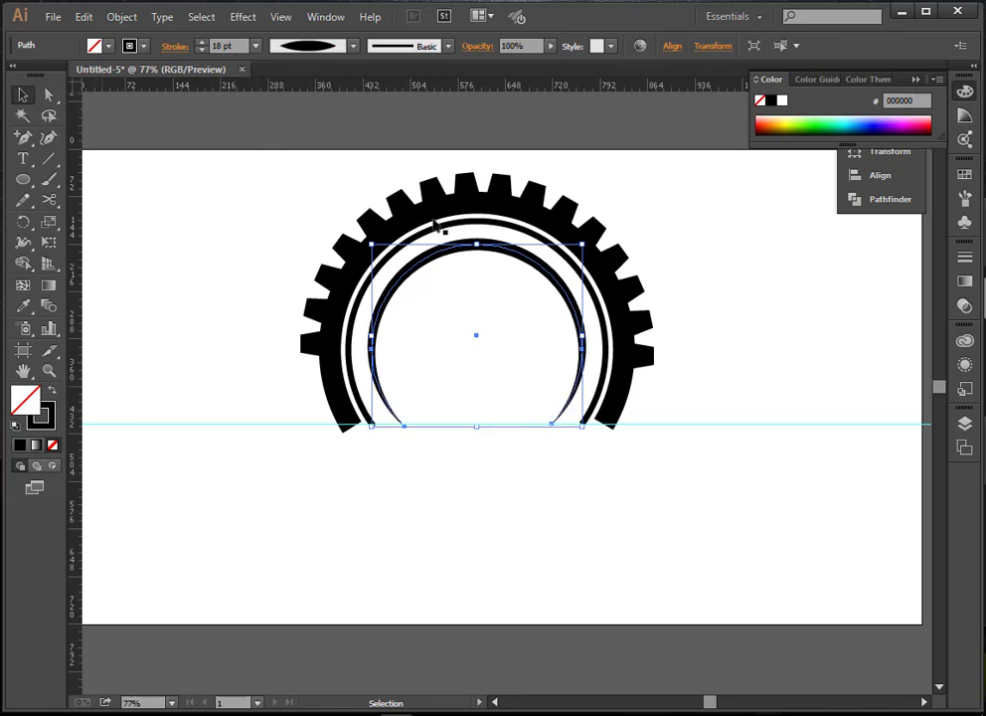
# Deselect the arc and delete the horizontal guide.
pyautogui.click(669, 229)
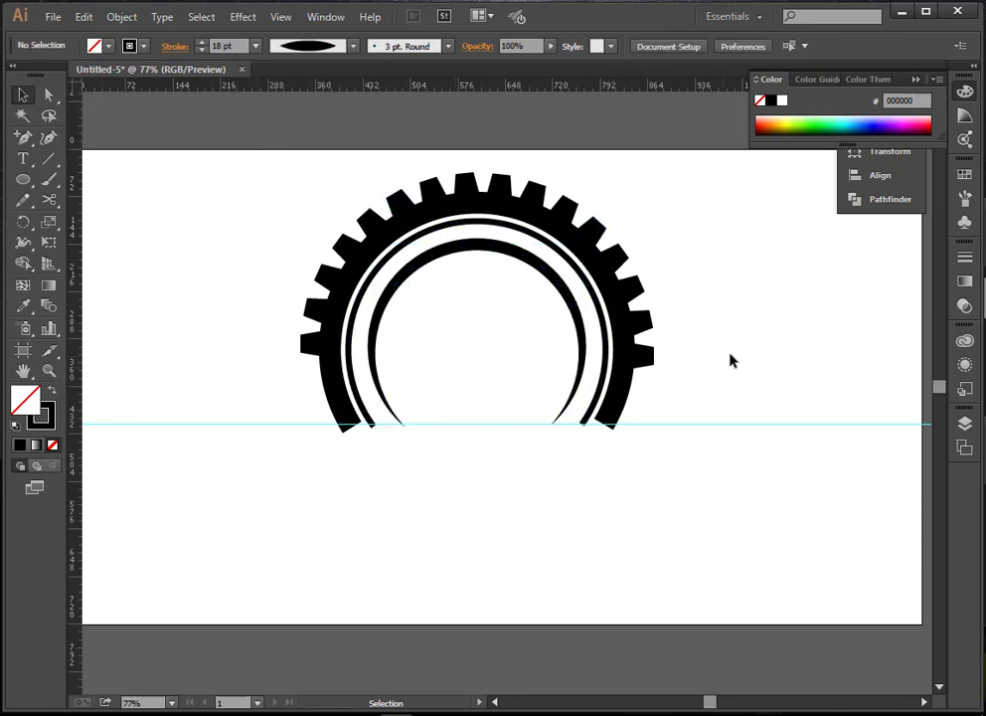
pyautogui.moveTo(731, 354); pyautogui.dragTo(835, 571)
pyautogui.press('Delete')
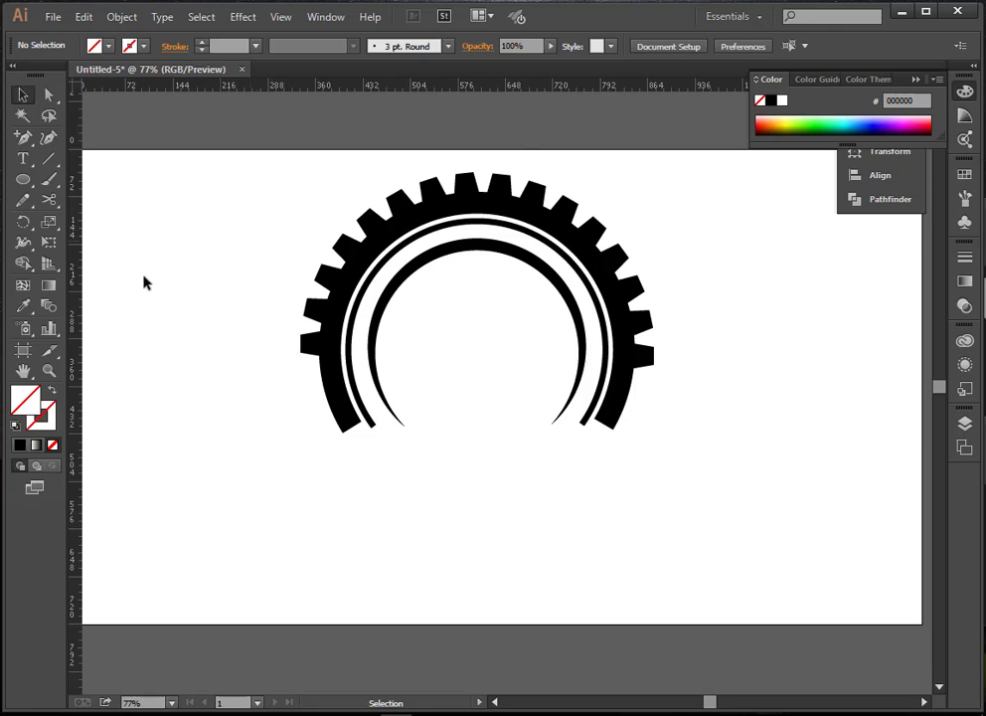
# Draw a shallow upward-bulging arc about 644 px wide beneath the gear with the Pen tool, then select it.
pyautogui.click(25, 144)
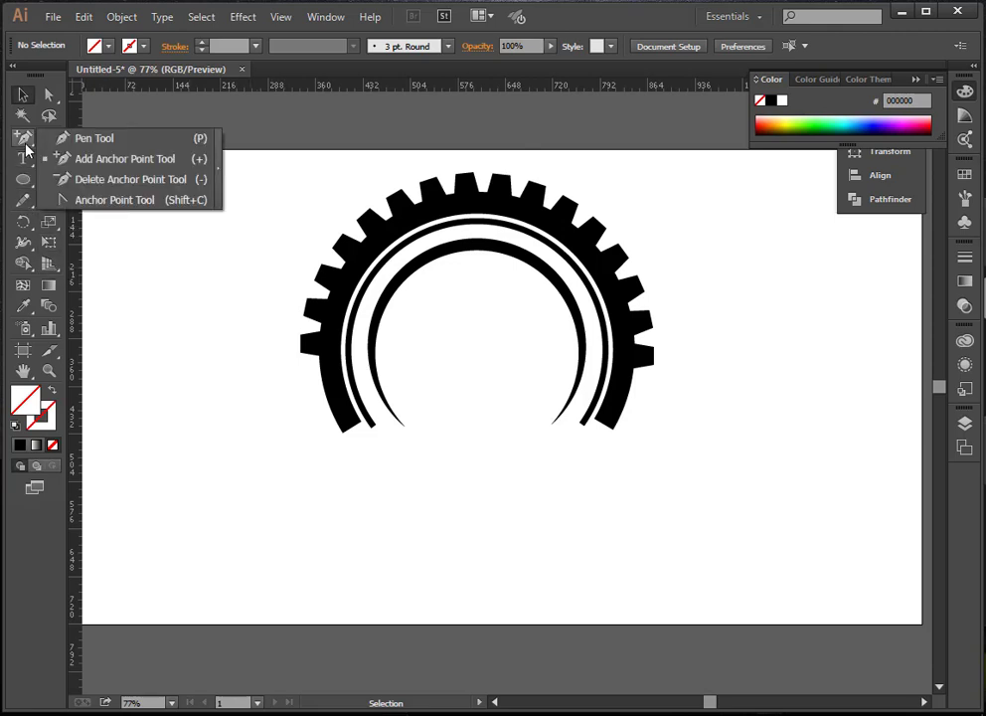
pyautogui.click(90, 140)
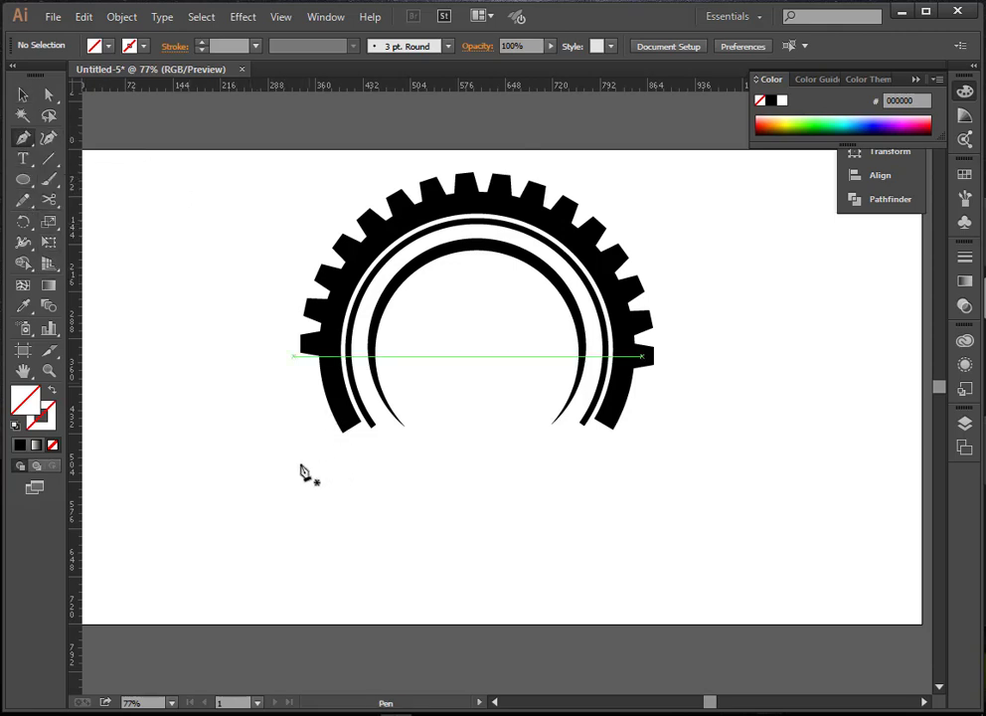
pyautogui.click(241, 467)
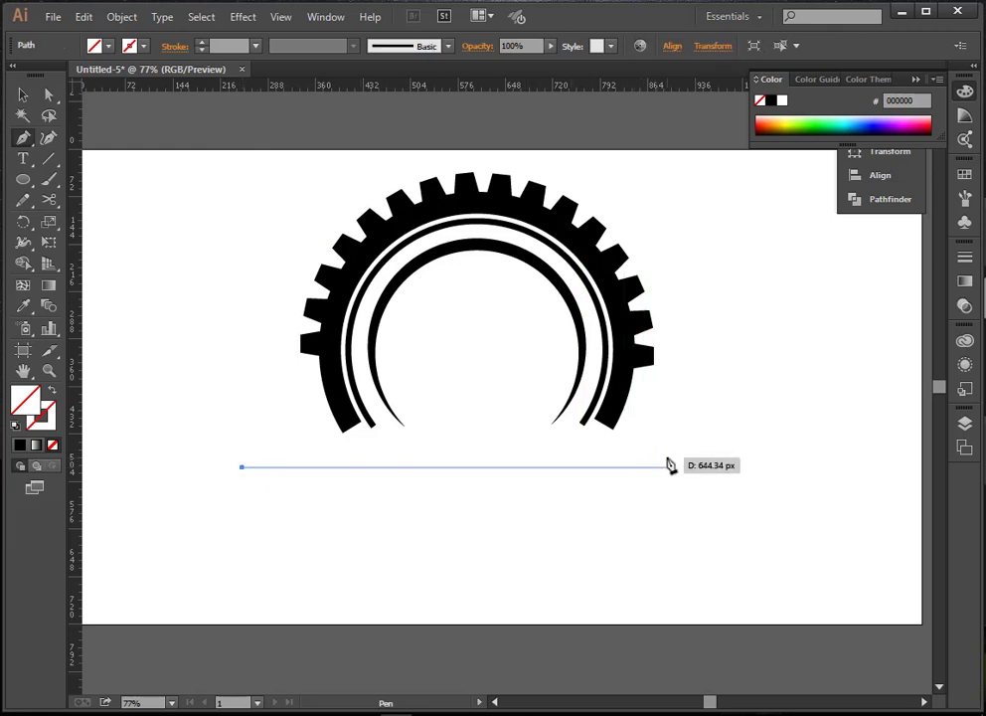
pyautogui.moveTo(669, 466); pyautogui.dragTo(910, 545)
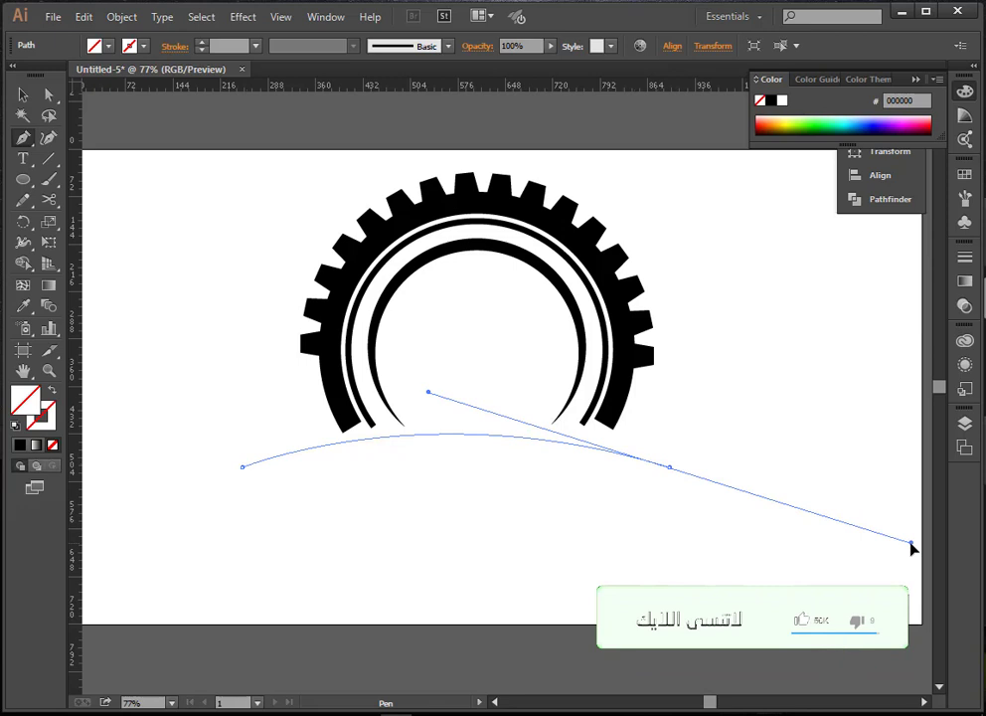
pyautogui.moveTo(682, 419); pyautogui.dragTo(87, 180)
pyautogui.click(669, 467)
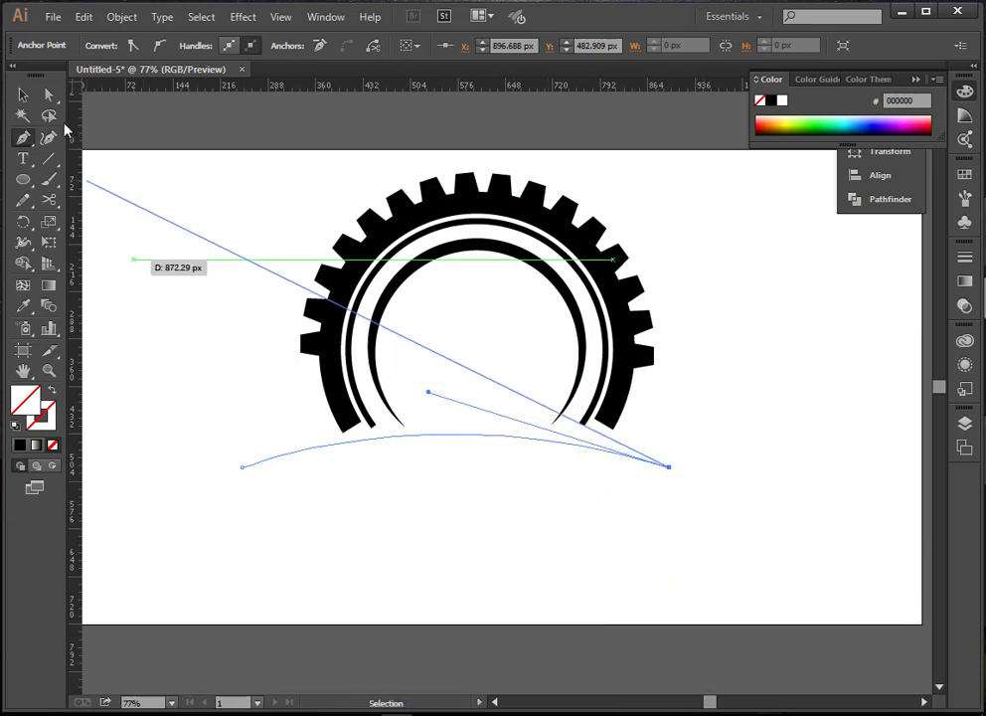
pyautogui.moveTo(57, 103)
pyautogui.mouseDown()
pyautogui.moveTo(161, 145)
pyautogui.moveTo(48, 97)
pyautogui.mouseUp()
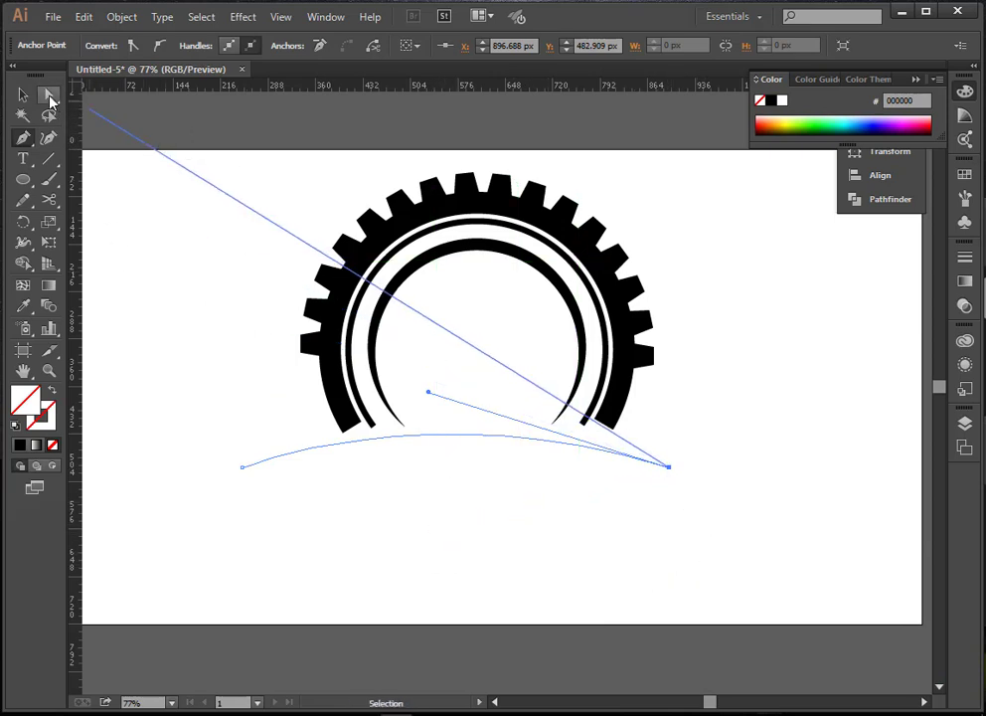
pyautogui.click(23, 94)
pyautogui.click(540, 457)
pyautogui.click(524, 446)
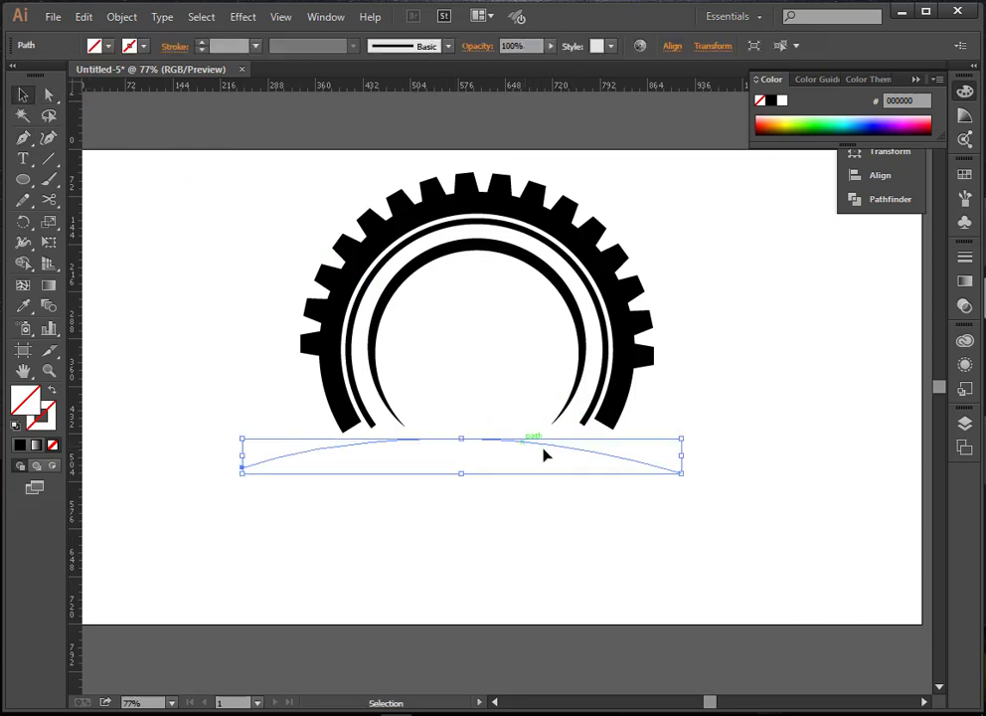
# Give the arc beneath the gear a black stroke with a weight of 15 pt.
pyautogui.click(203, 46)
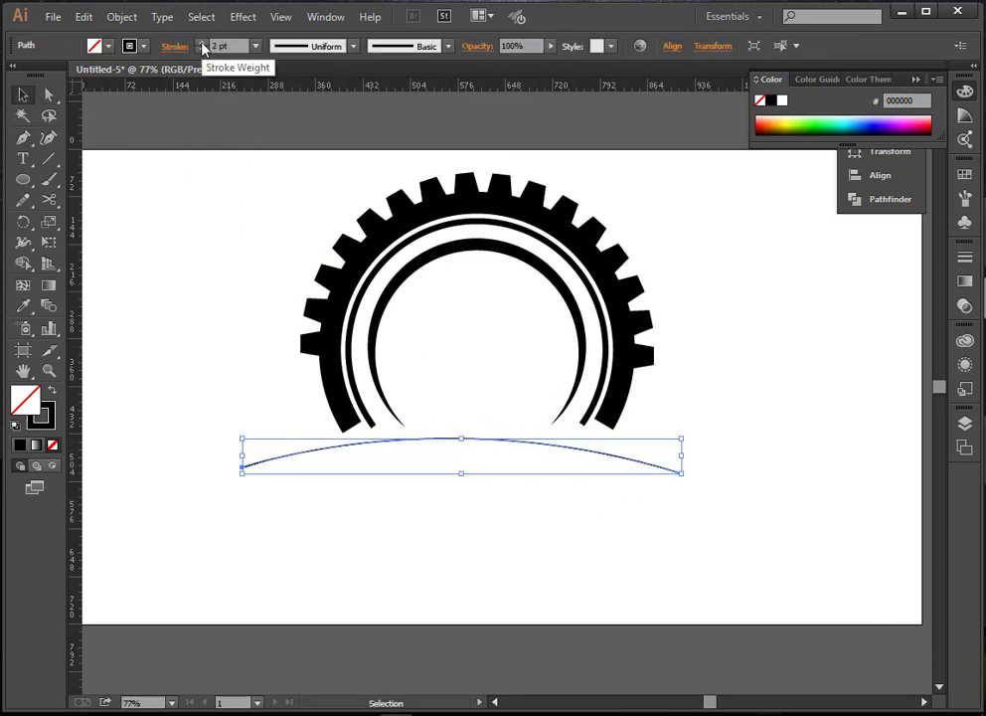
pyautogui.click(203, 46)
pyautogui.click(203, 46)
pyautogui.click(203, 46)
pyautogui.click(203, 46)
pyautogui.click(203, 45)
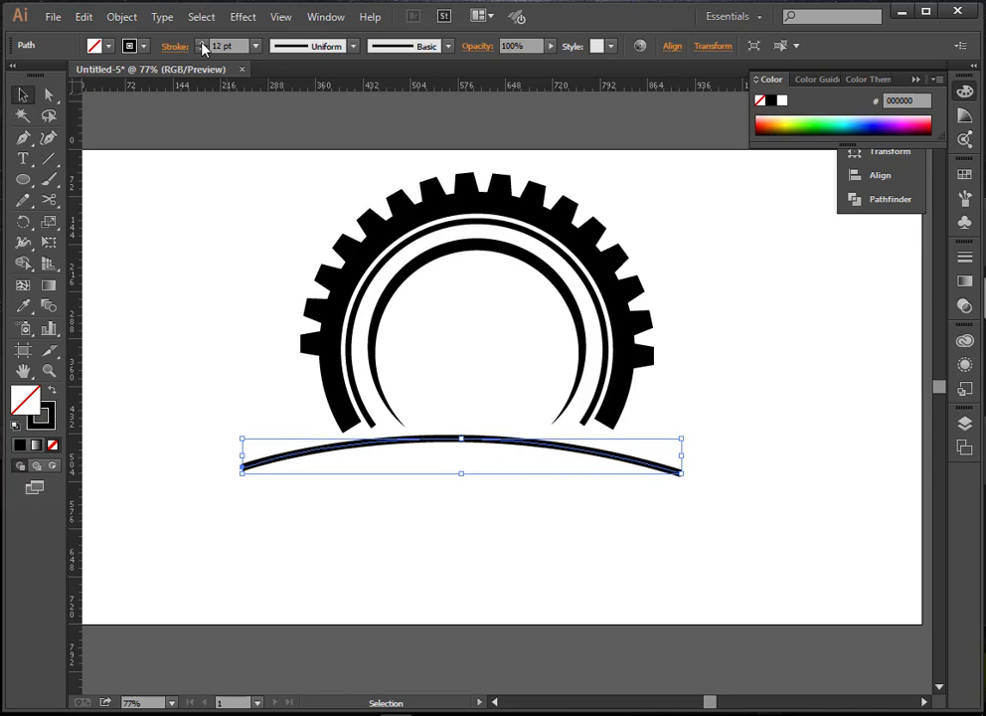
pyautogui.click(202, 46)
pyautogui.click(203, 46)
pyautogui.click(202, 46)
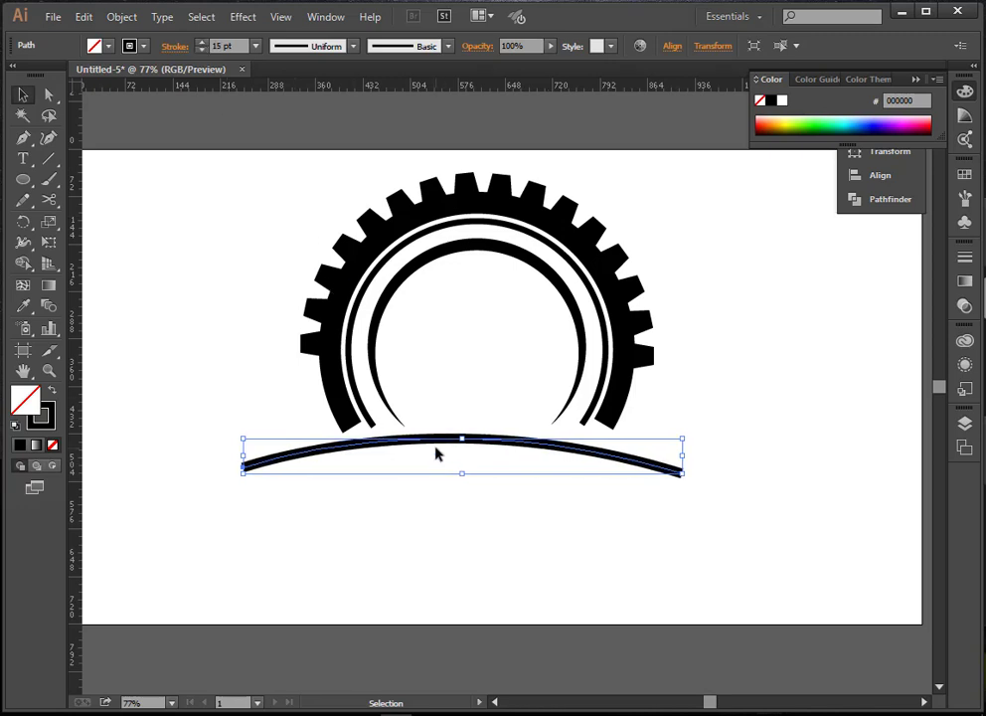
# Reshape the arc so it rises over the lower ends of the rings and its right end extends farther outward.
pyautogui.press('a')
pyautogui.moveTo(438, 451); pyautogui.dragTo(438, 411)
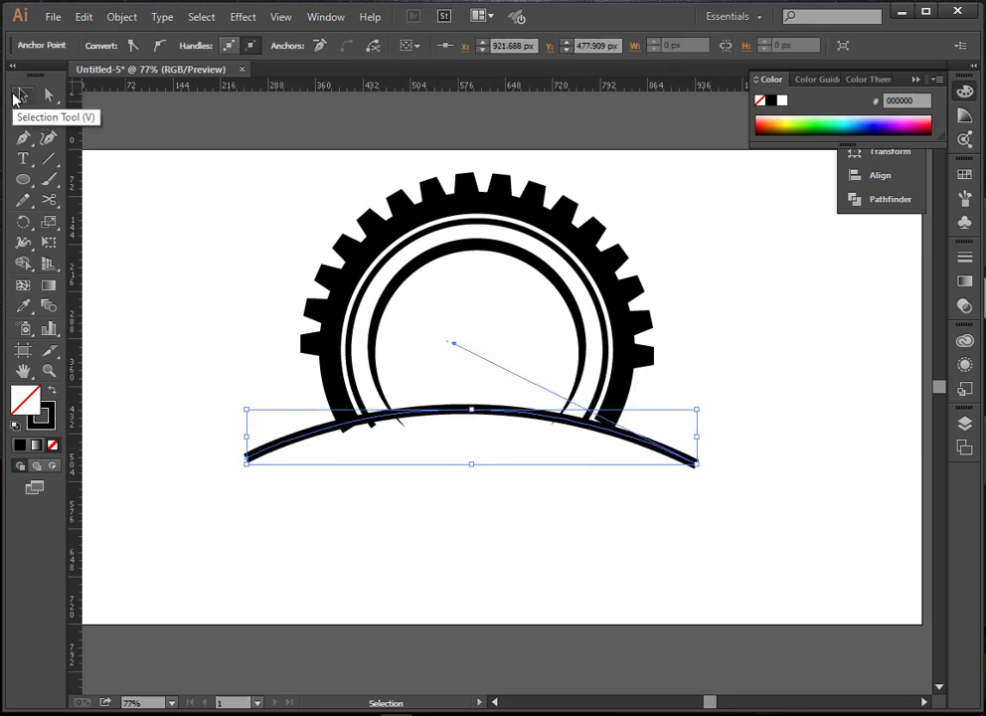
pyautogui.press('Down')
pyautogui.press('Down')
pyautogui.press('Down')
pyautogui.press('Down')
pyautogui.press('Down')
pyautogui.press('Down')
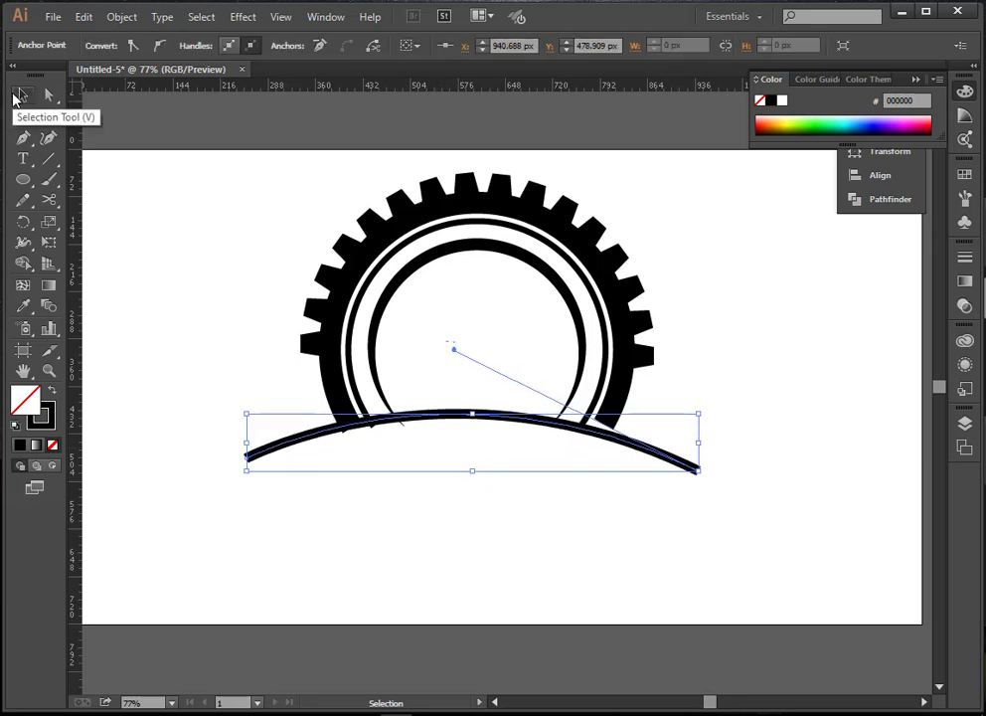
pyautogui.click(15, 96)
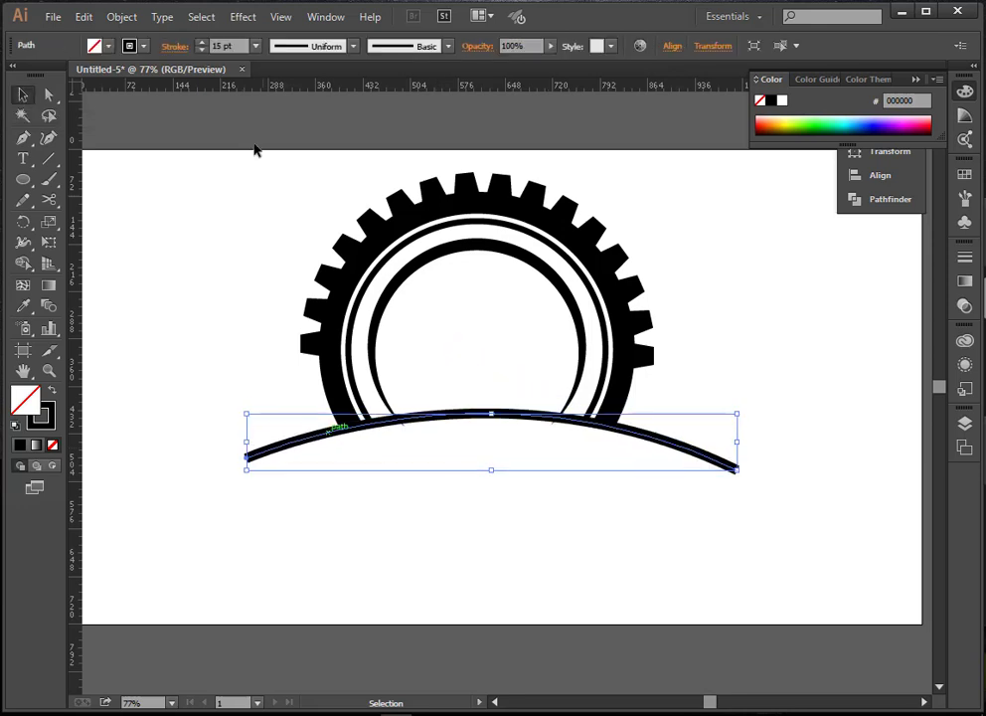
# Set the arc's stroke to 18 pt and apply the lens-shaped width profile so both ends taper, then deselect it.
pyautogui.click(201, 44)
pyautogui.click(201, 44)
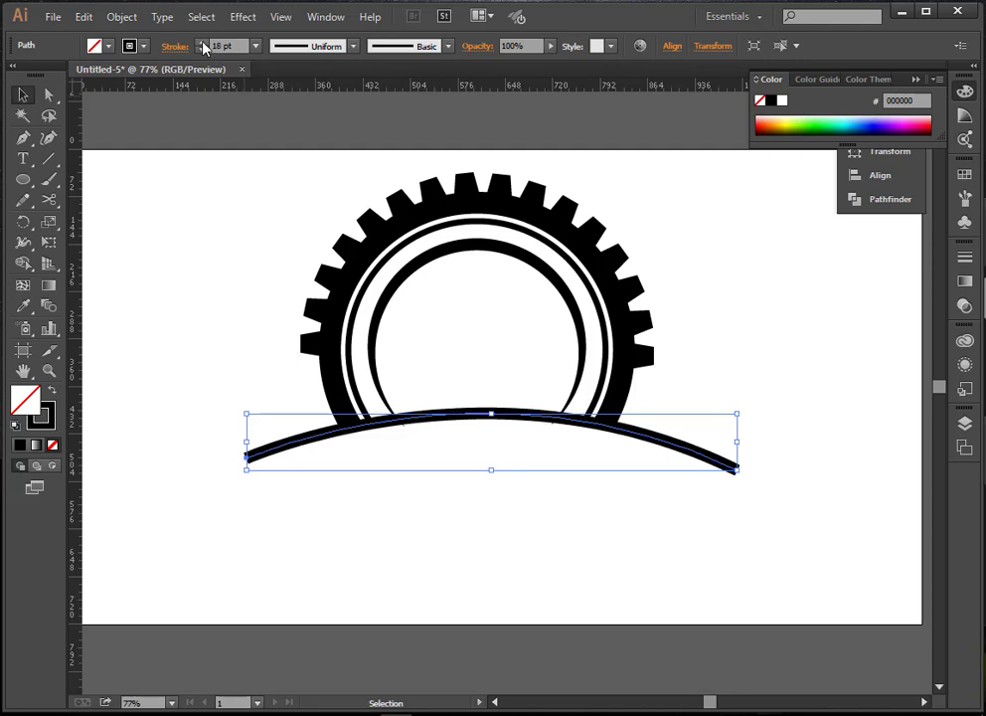
pyautogui.click(289, 46)
pyautogui.click(291, 100)
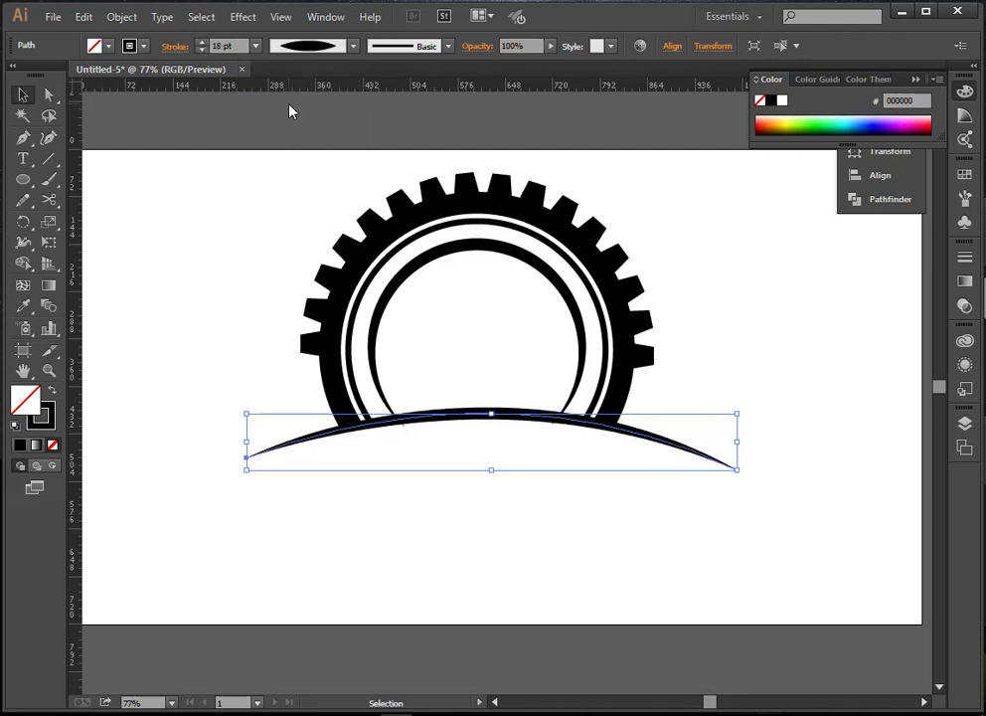
pyautogui.click(709, 315)
# Draw a tall, narrow black-filled rectangle without stroke beside the gear as the wrench handle, then deselect it.
pyautogui.moveTo(533, 455); pyautogui.dragTo(403, 472)
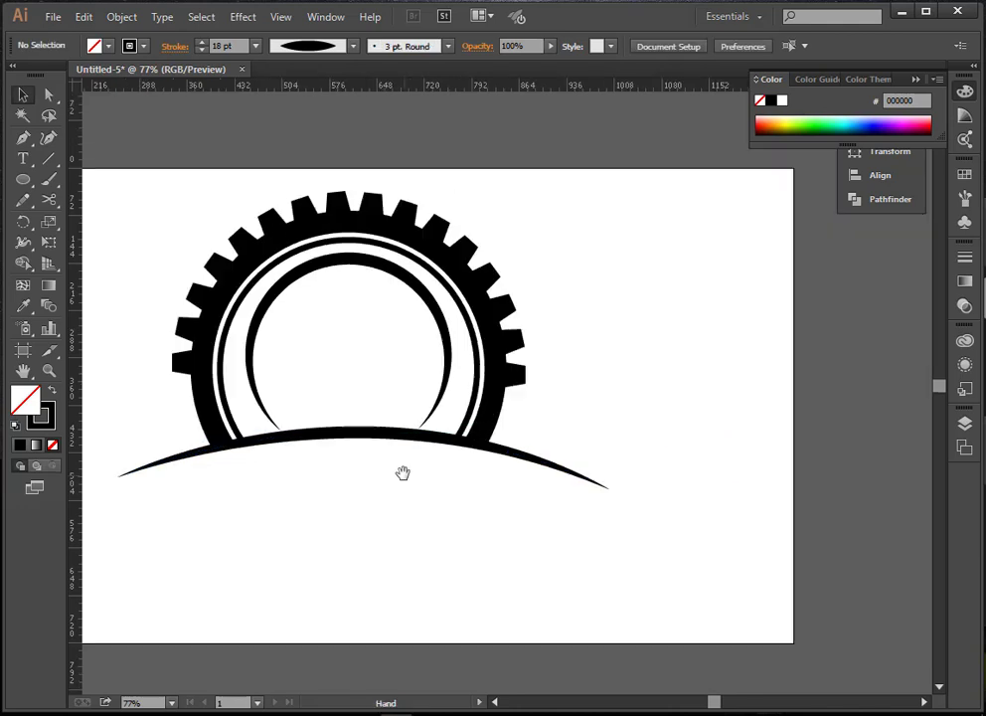
pyautogui.click(29, 182)
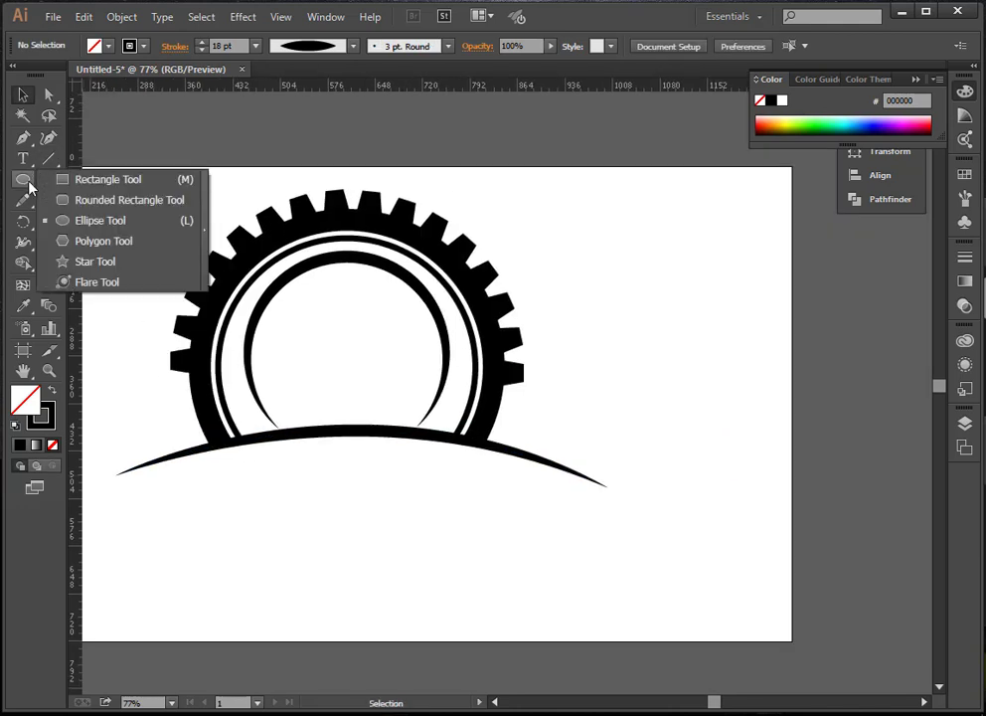
pyautogui.click(99, 180)
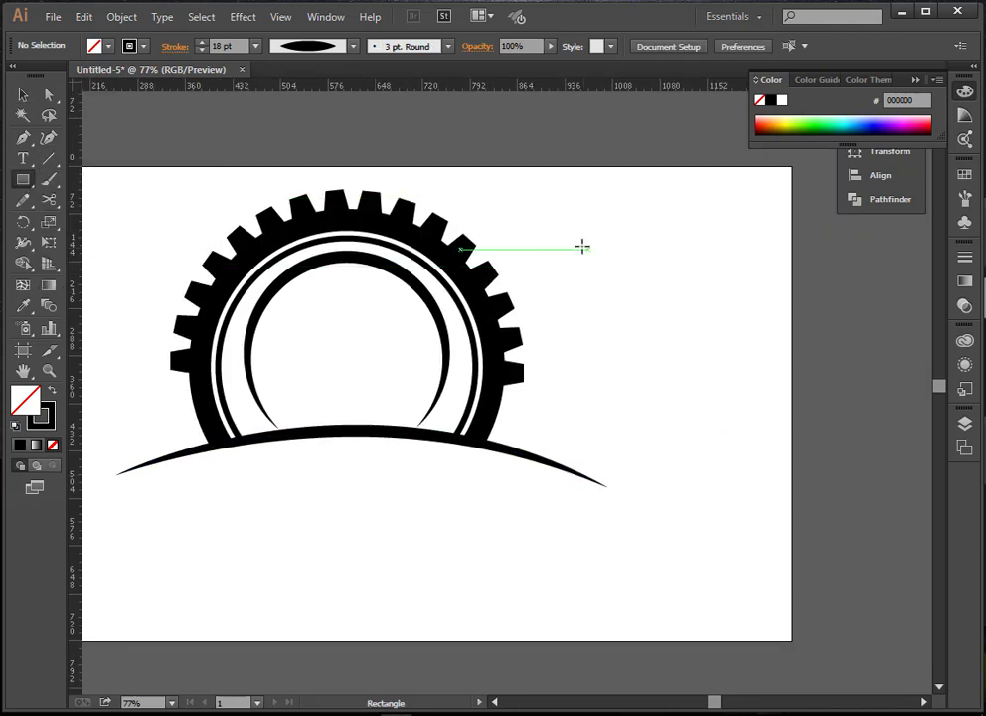
pyautogui.click(53, 390)
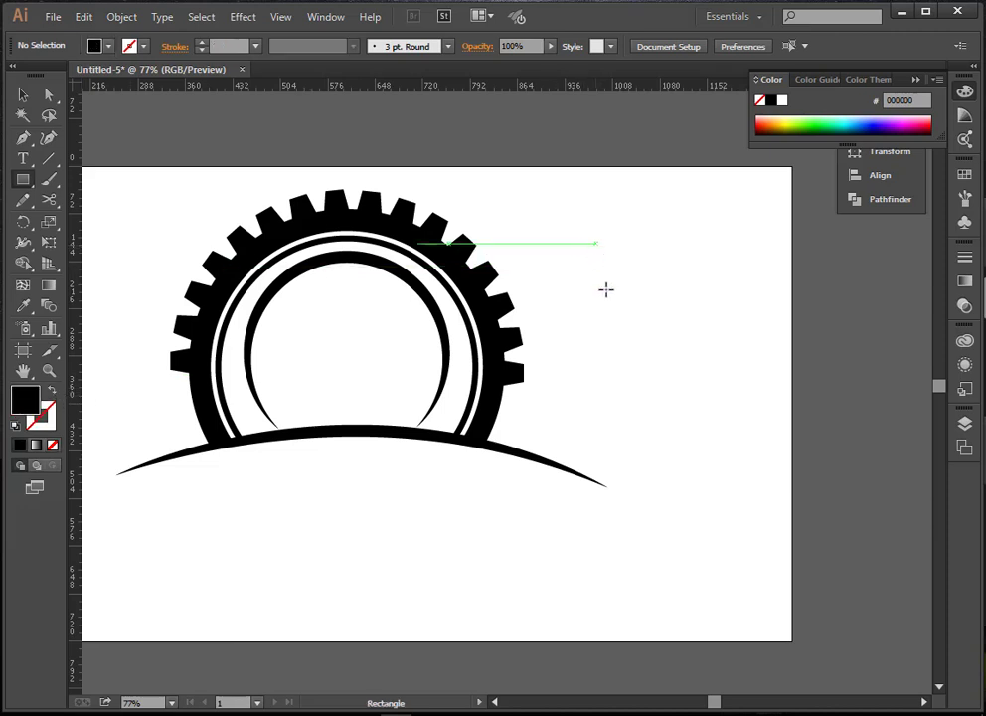
pyautogui.moveTo(606, 301)
pyautogui.mouseDown()
pyautogui.moveTo(645, 372)
pyautogui.moveTo(658, 462)
pyautogui.moveTo(651, 459)
pyautogui.mouseUp()
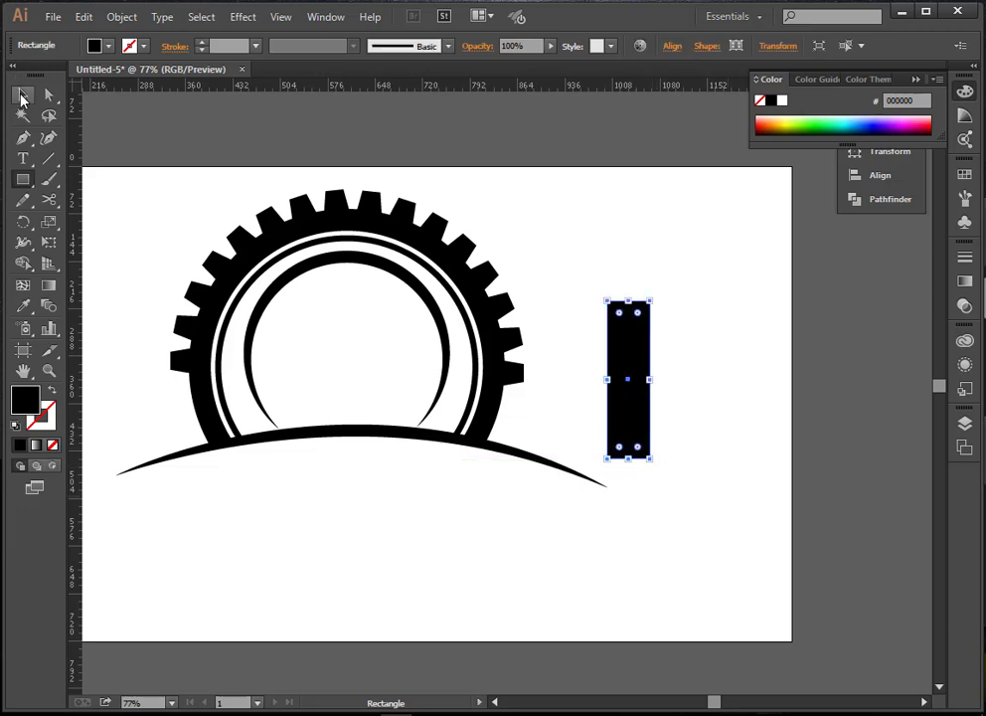
pyautogui.click(23, 95)
pyautogui.hotkey('ctrl', 'shift', 'a')
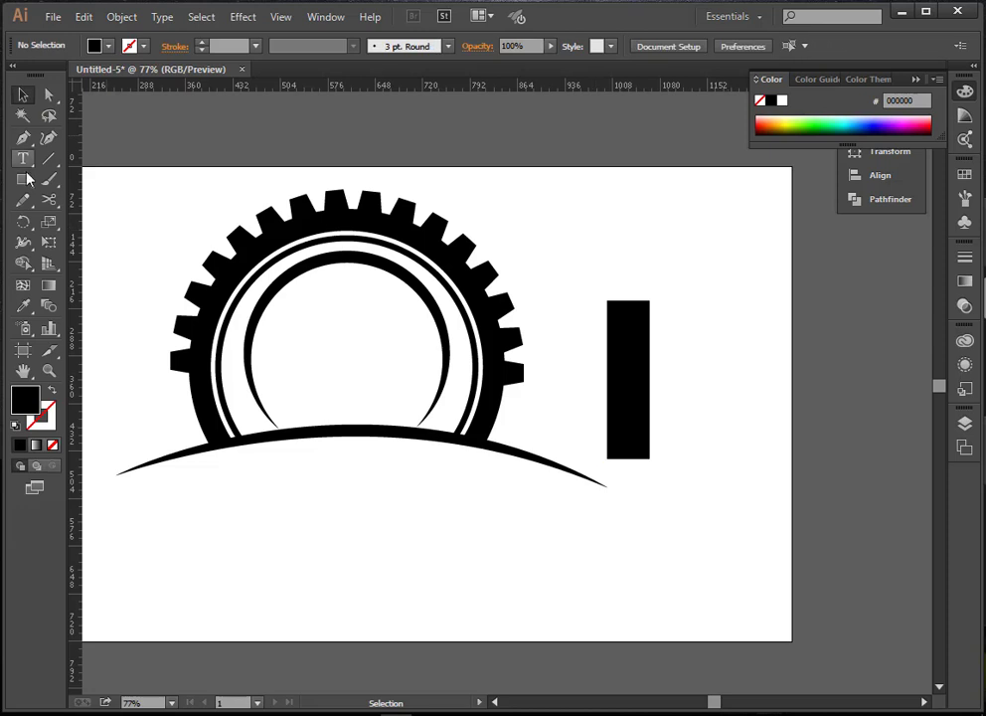
# Draw a black circle slightly wider than the rectangle, centred over its top end, then deselect it.
pyautogui.moveTo(23, 179); pyautogui.dragTo(86, 220)
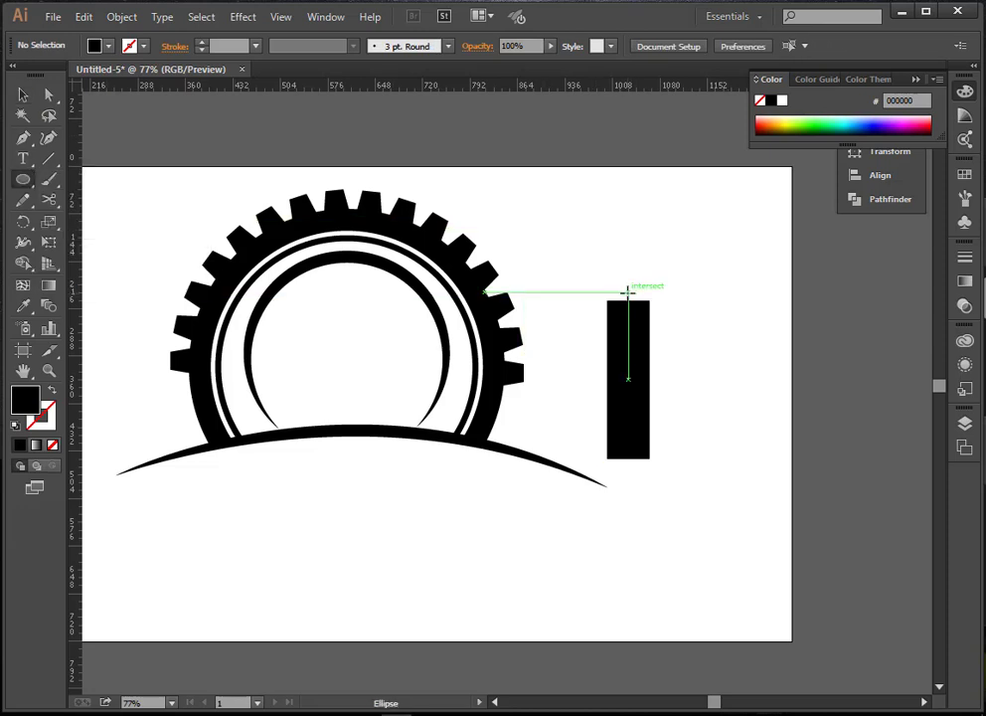
pyautogui.moveTo(628, 293); pyautogui.dragTo(632, 316)
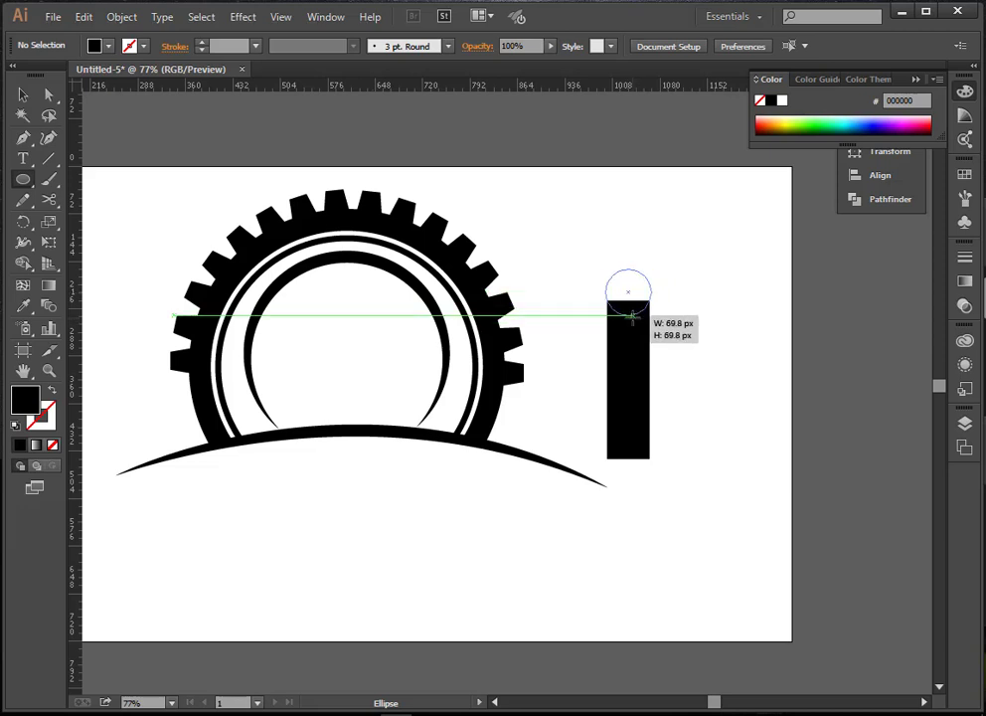
pyautogui.moveTo(632, 315); pyautogui.dragTo(632, 316)
pyautogui.press('v')
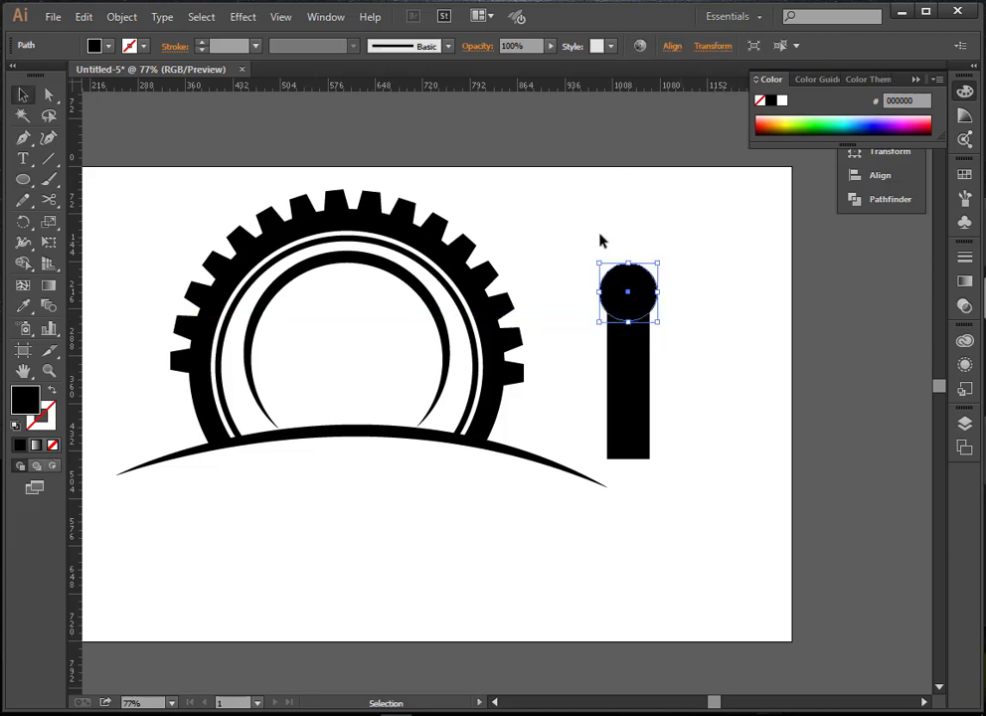
pyautogui.click(670, 187)
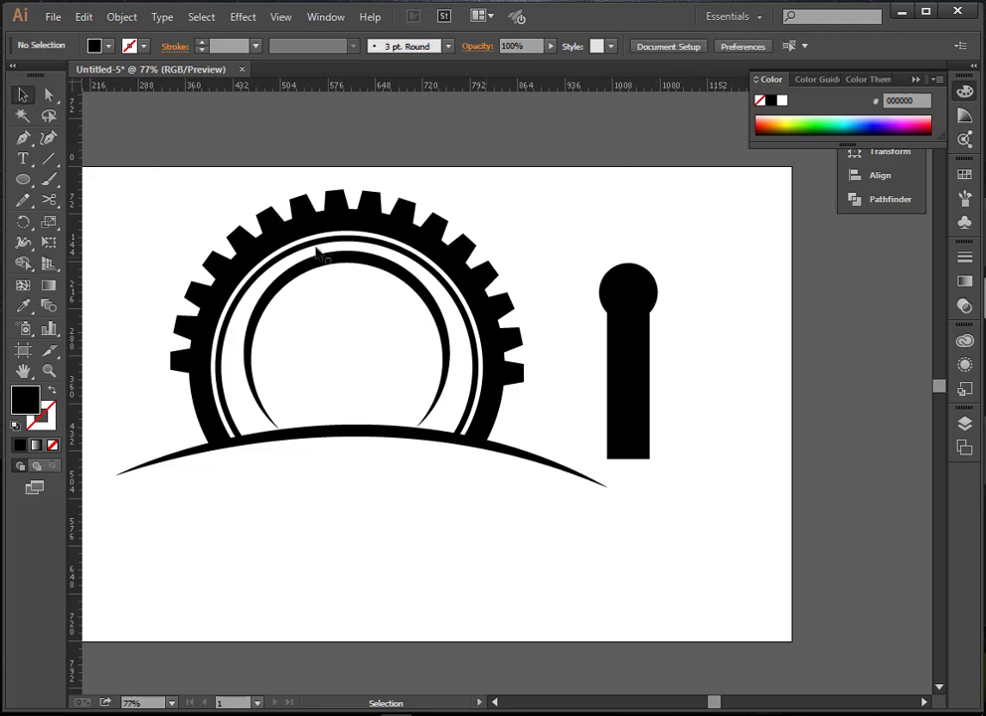
# Draw a small upright rounded rectangle, narrower than the circle, overlapping the circle's upper half and projecting above it.
pyautogui.click(23, 180)
pyautogui.click(99, 202)
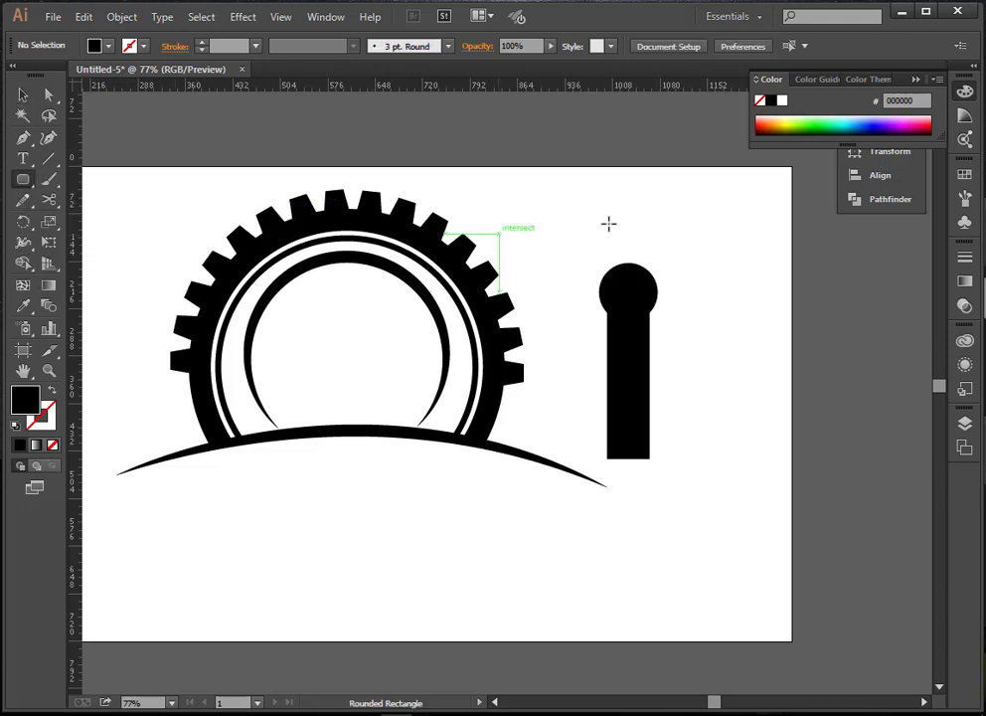
pyautogui.moveTo(616, 232); pyautogui.dragTo(645, 291)
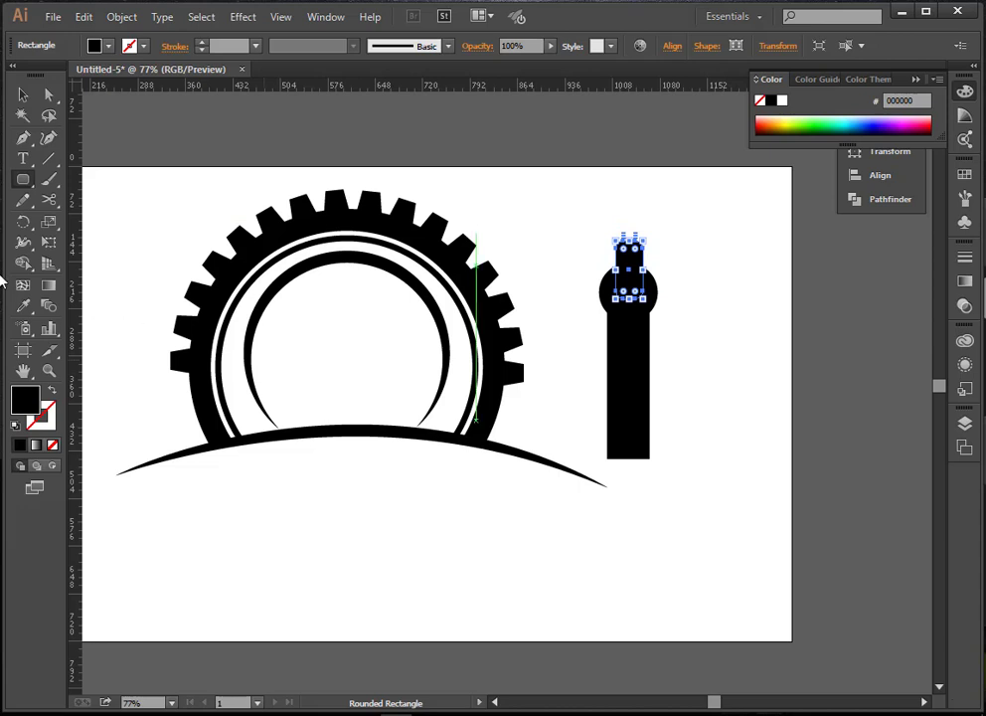
# Select the rounded rectangle together with the circle and align them to their horizontal centres.
pyautogui.click(24, 95)
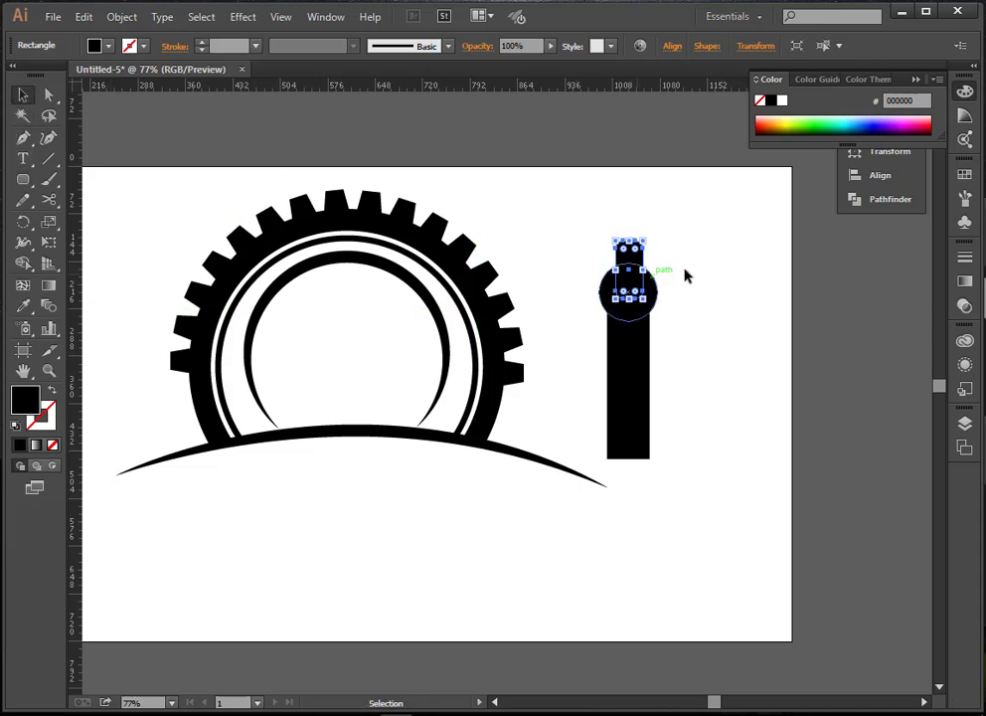
pyautogui.keyDown('shift'); pyautogui.click(606, 274); pyautogui.keyUp('shift')
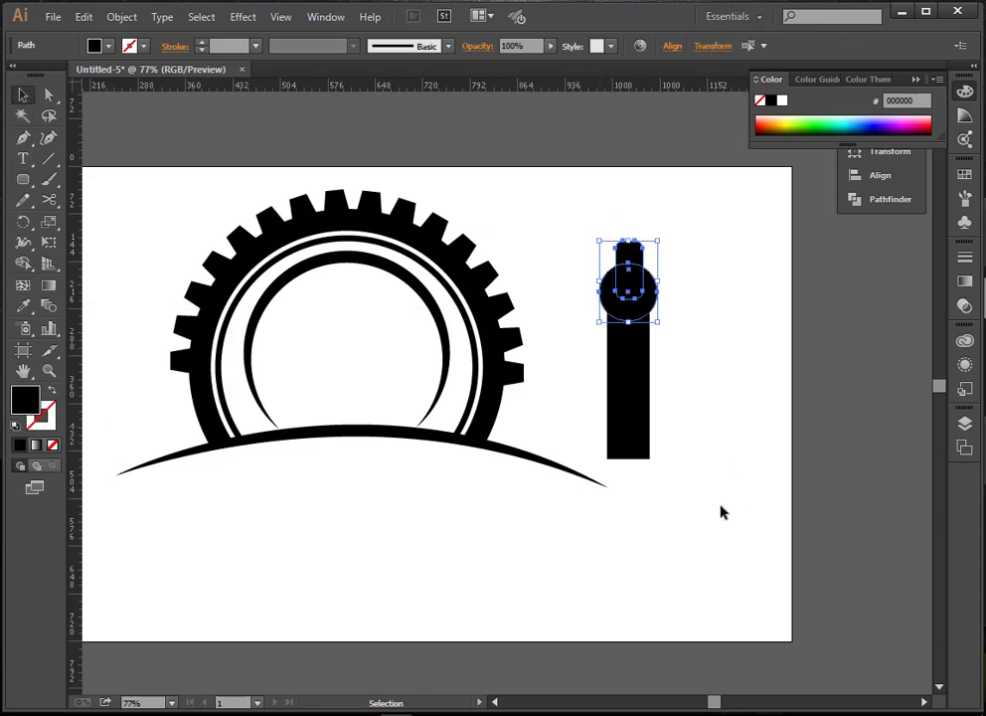
pyautogui.click(672, 46)
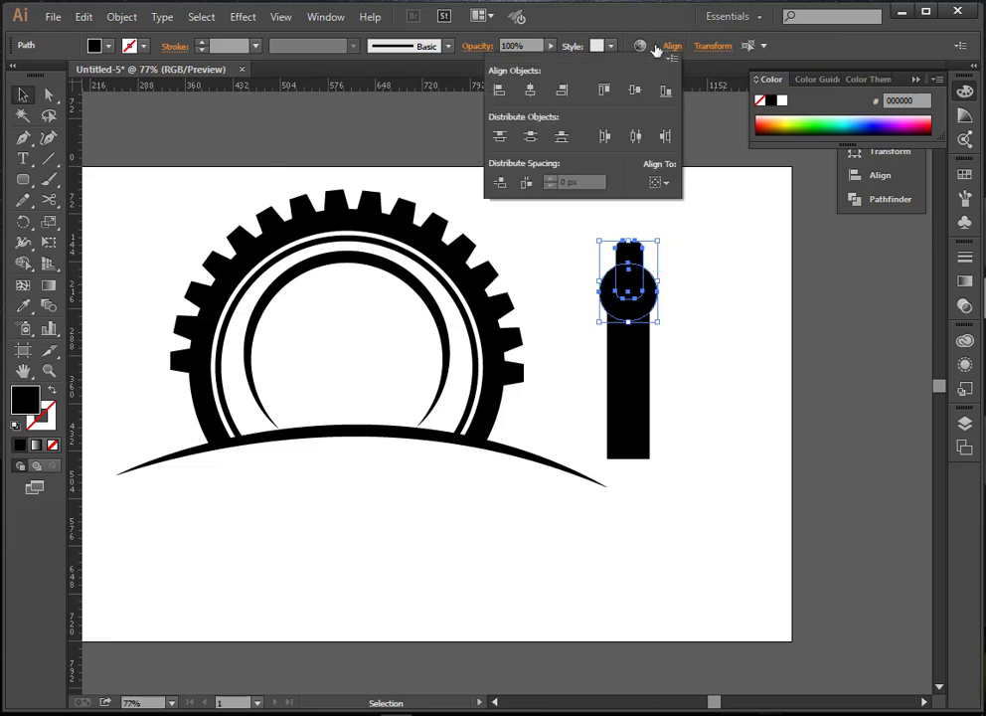
pyautogui.click(536, 90)
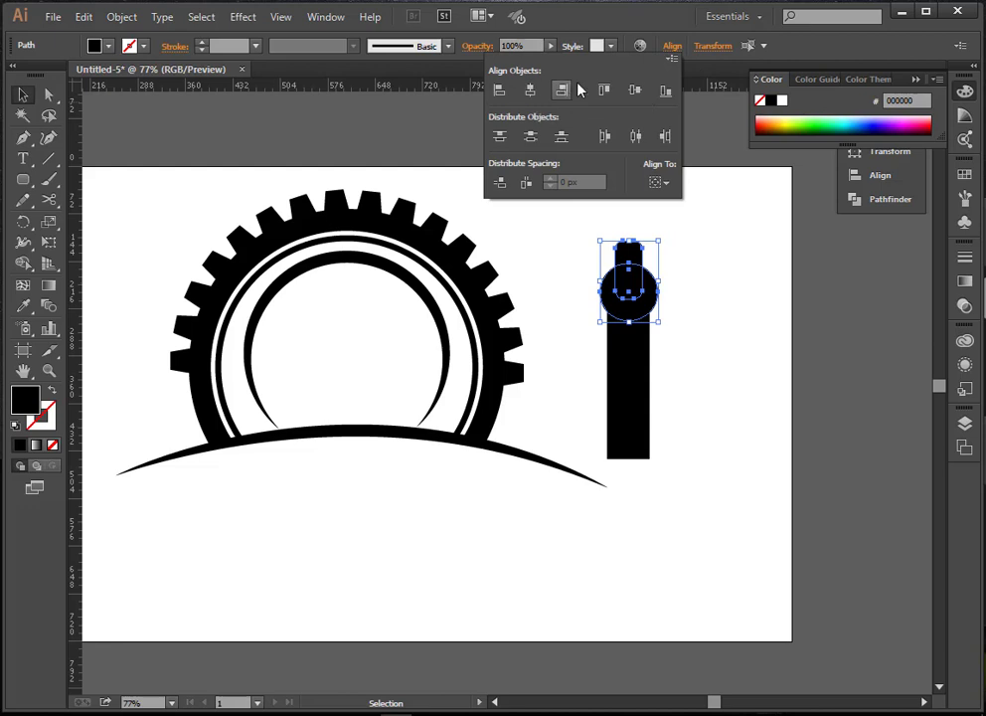
pyautogui.click(673, 47)
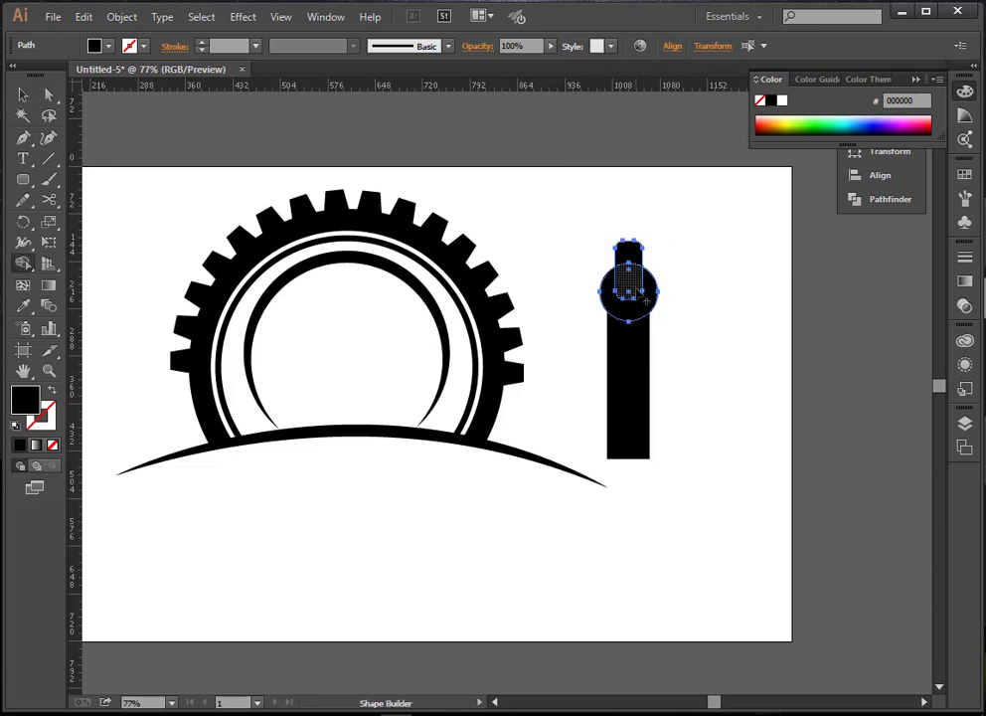
# Cut the rounded rectangle out of the circle with the Shape Builder tool to form an open wrench head.
pyautogui.press('alt')
pyautogui.moveTo(628, 286); pyautogui.dragTo(629, 243)
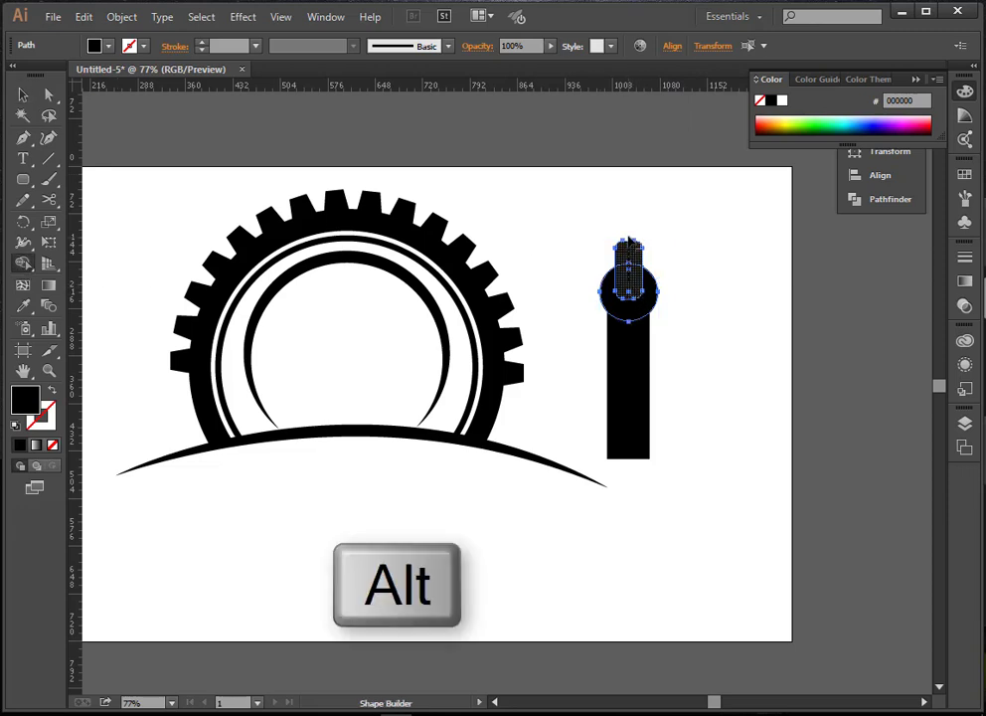
pyautogui.moveTo(666, 157); pyautogui.dragTo(667, 147)
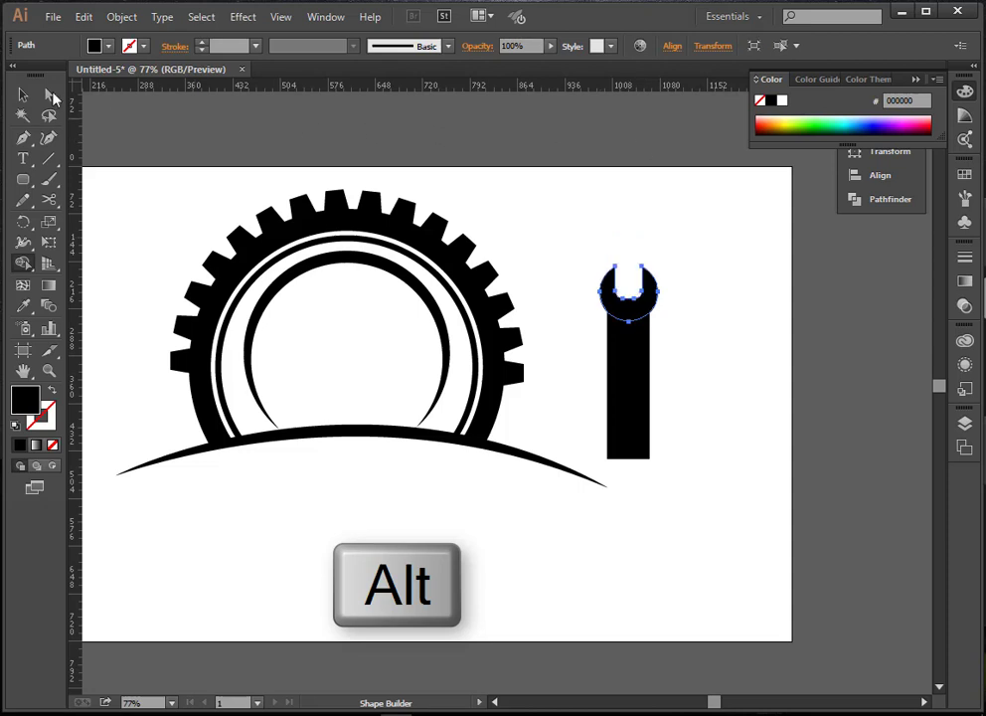
pyautogui.click(23, 95)
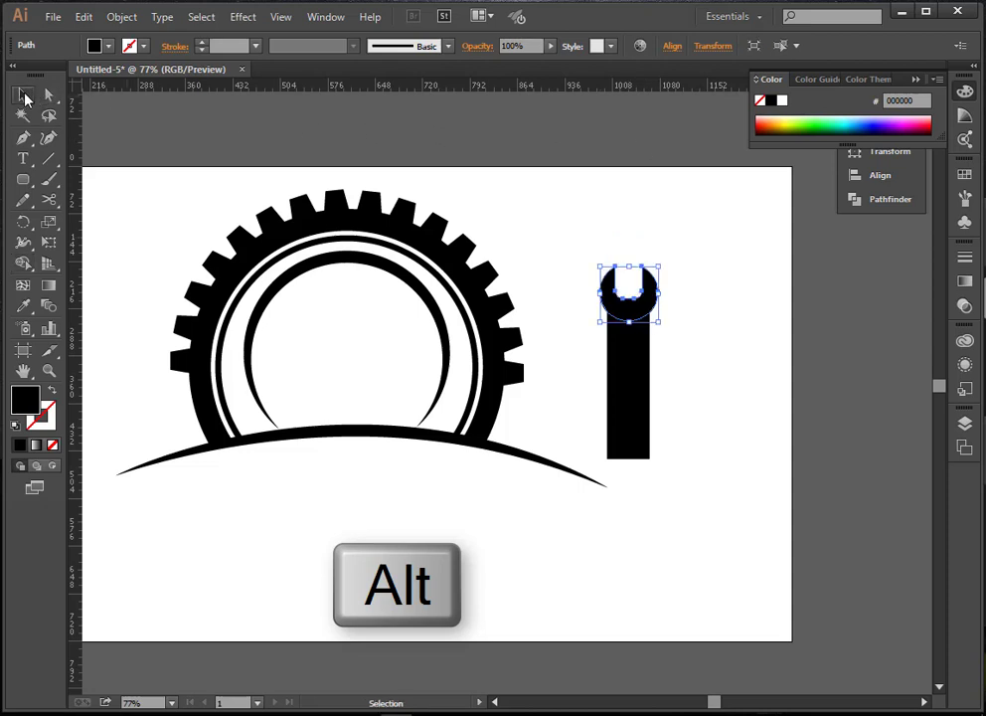
# Duplicate the open wrench head straight down onto the lower end of the handle.
pyautogui.click(727, 237)
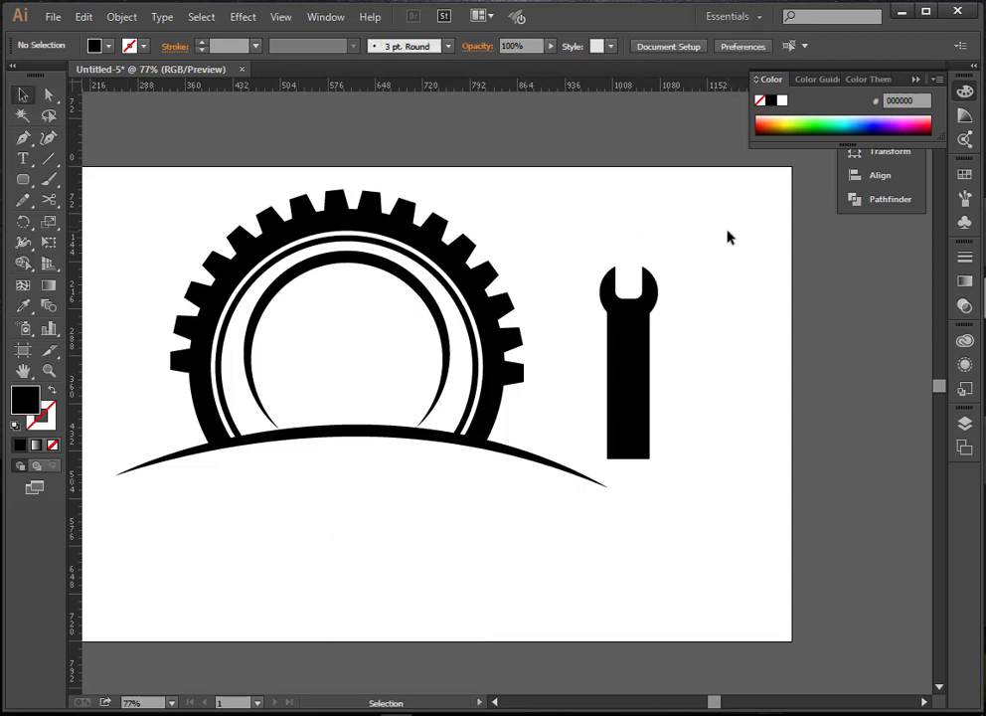
pyautogui.click(639, 303)
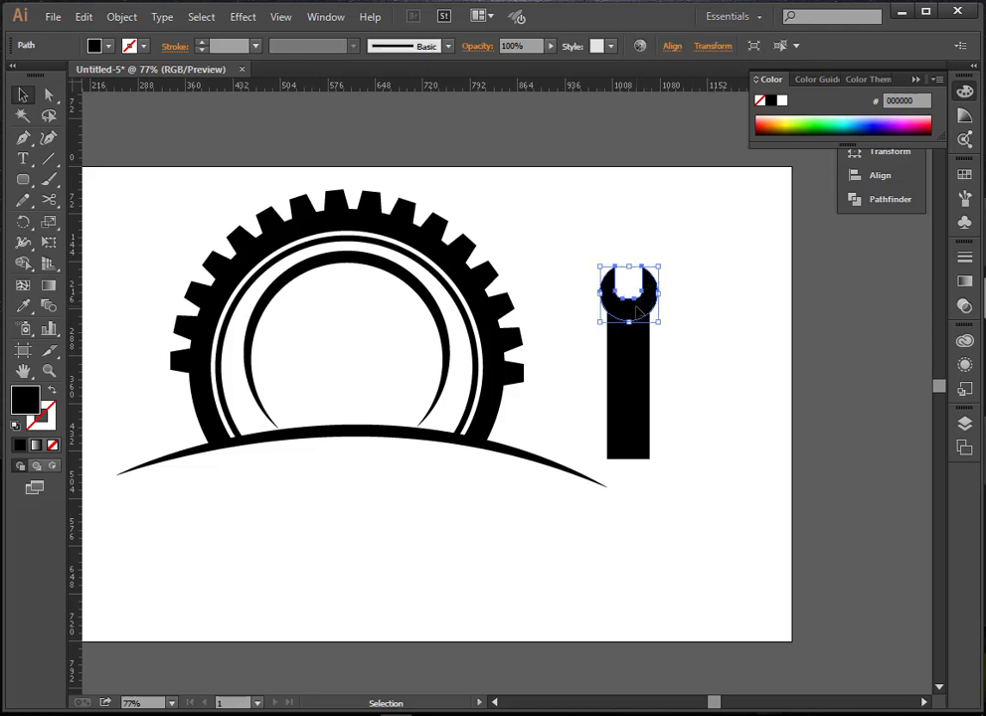
pyautogui.moveTo(639, 312); pyautogui.dragTo(638, 497)
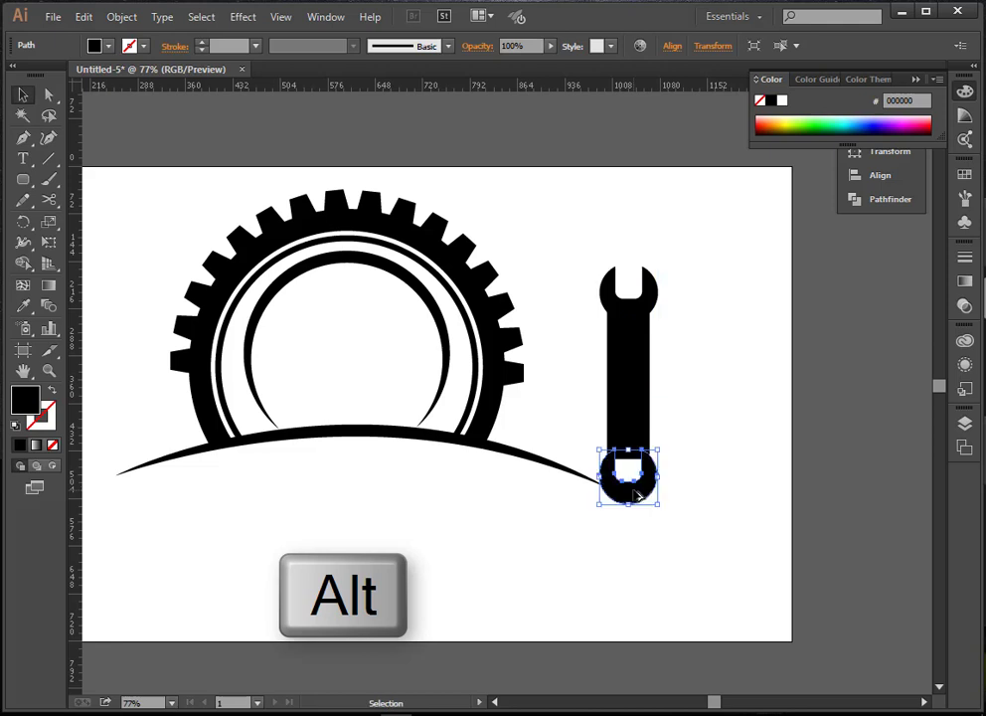
# Reflect the lower wrench head at an angle of 180° so its opening faces downward.
pyautogui.rightClick(638, 497)
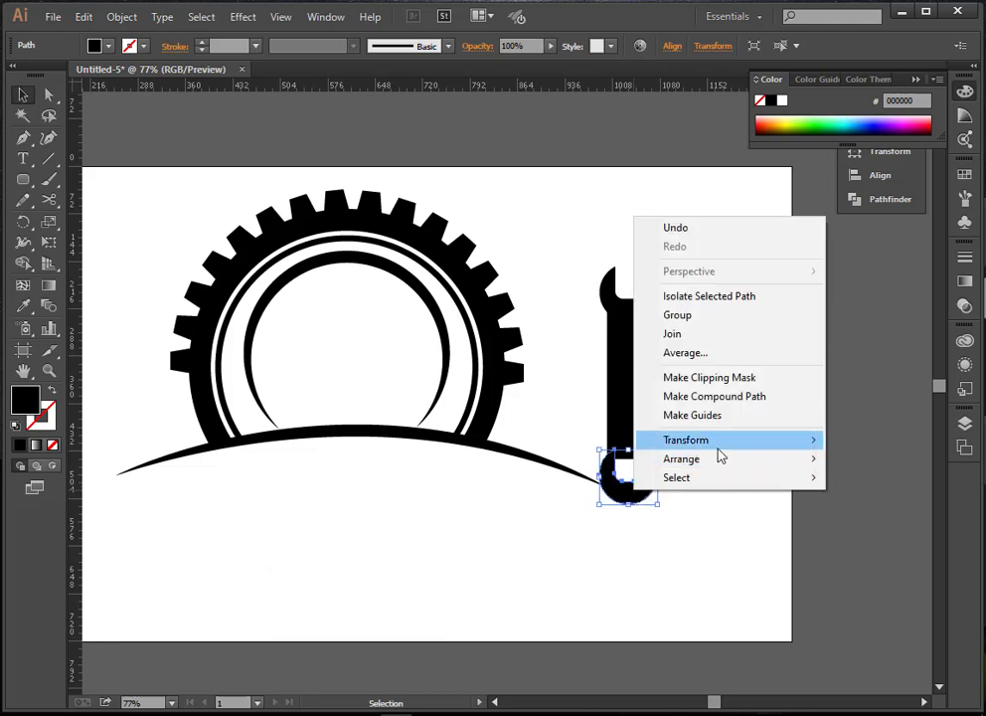
pyautogui.moveTo(716, 443)
pyautogui.click(518, 509)
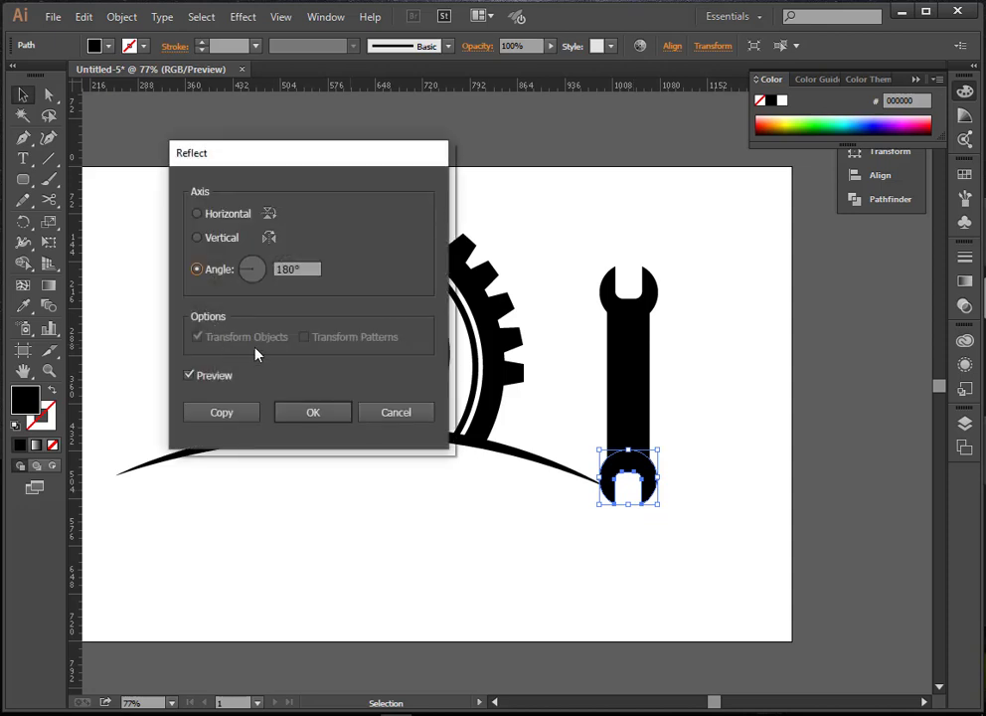
pyautogui.click(299, 268)
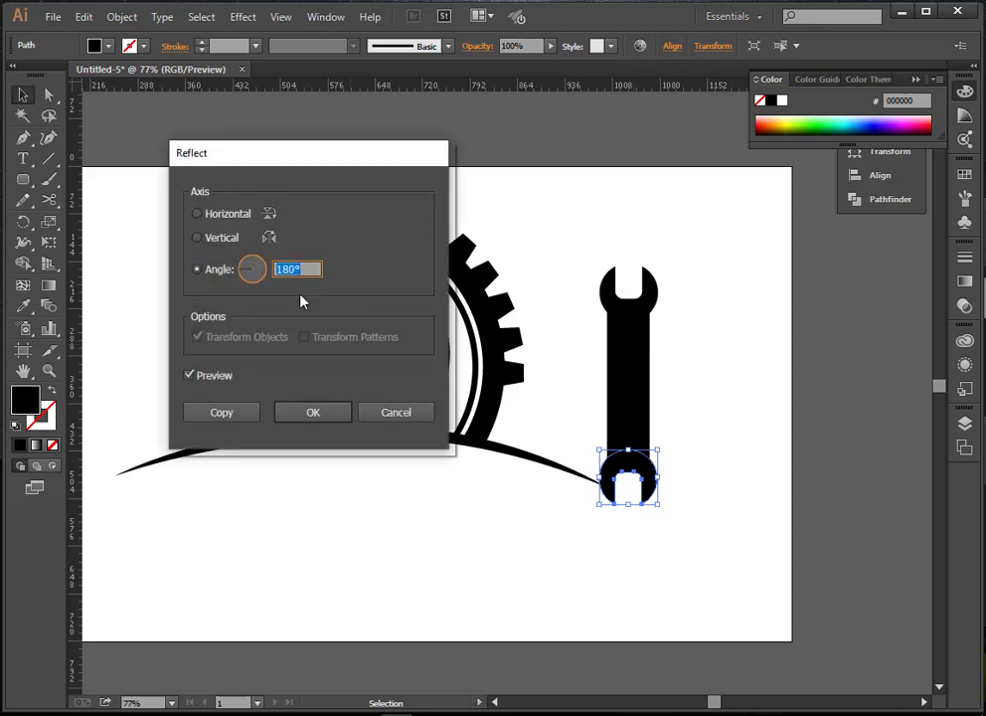
pyautogui.click(320, 414)
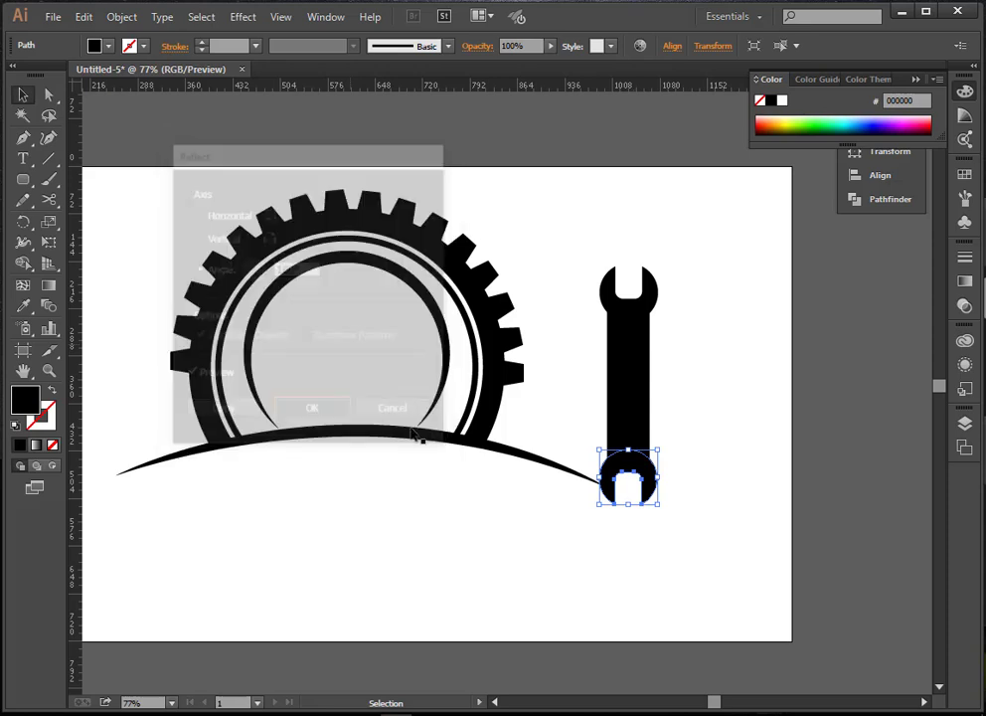
# Duplicate the complete wrench beside the original and delete the lower open head from the copy.
pyautogui.click(636, 363)
pyautogui.moveTo(631, 364); pyautogui.dragTo(712, 367)
pyautogui.click(759, 366)
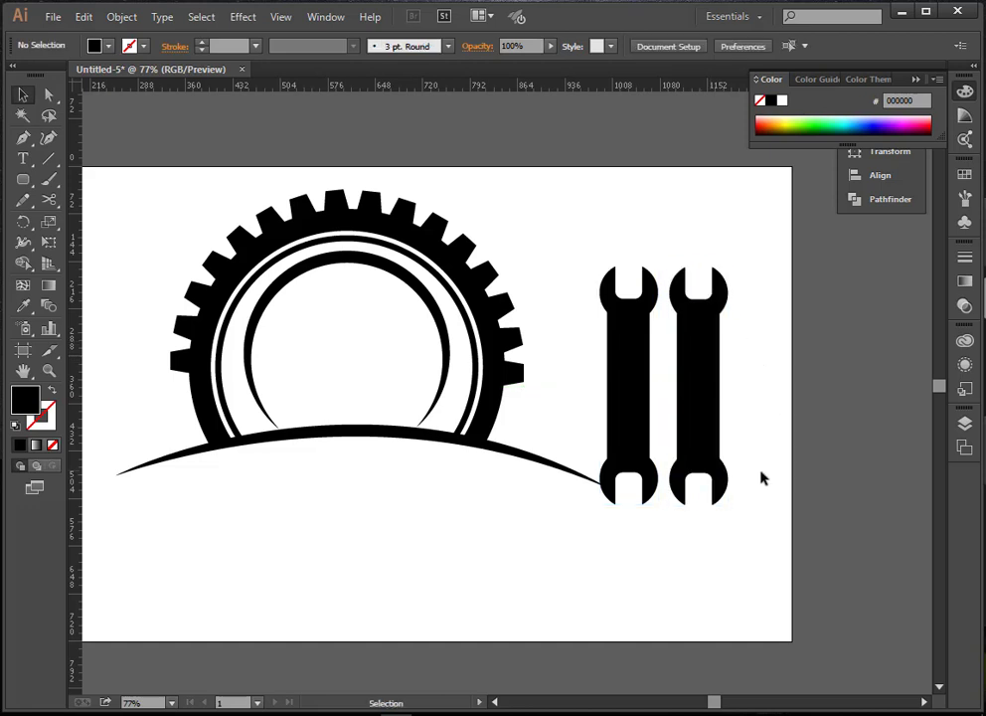
pyautogui.click(717, 488)
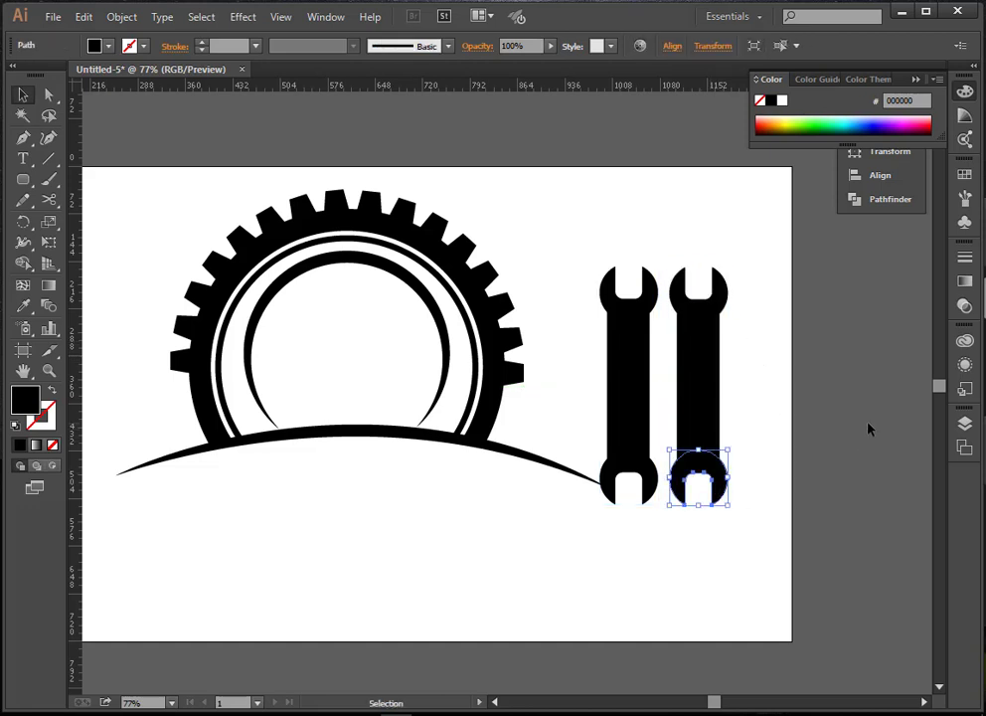
pyautogui.press('Delete')
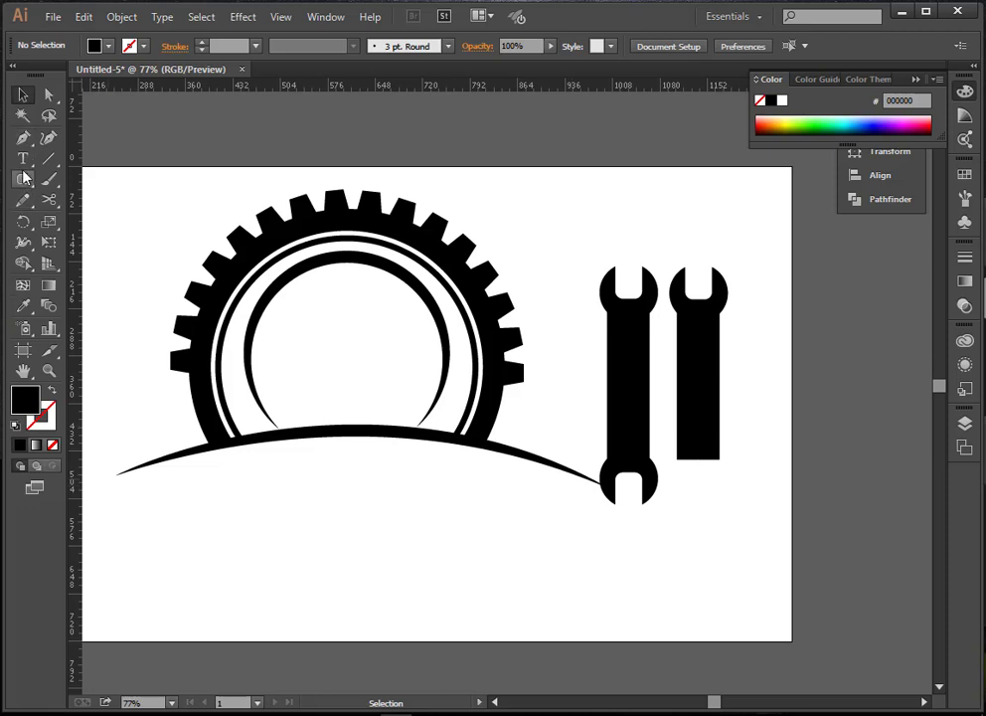
# Draw a black hexagon wider than the handle at the bottom end of the copied wrench, with a flat side against the handle.
pyautogui.moveTo(23, 179); pyautogui.dragTo(104, 246)
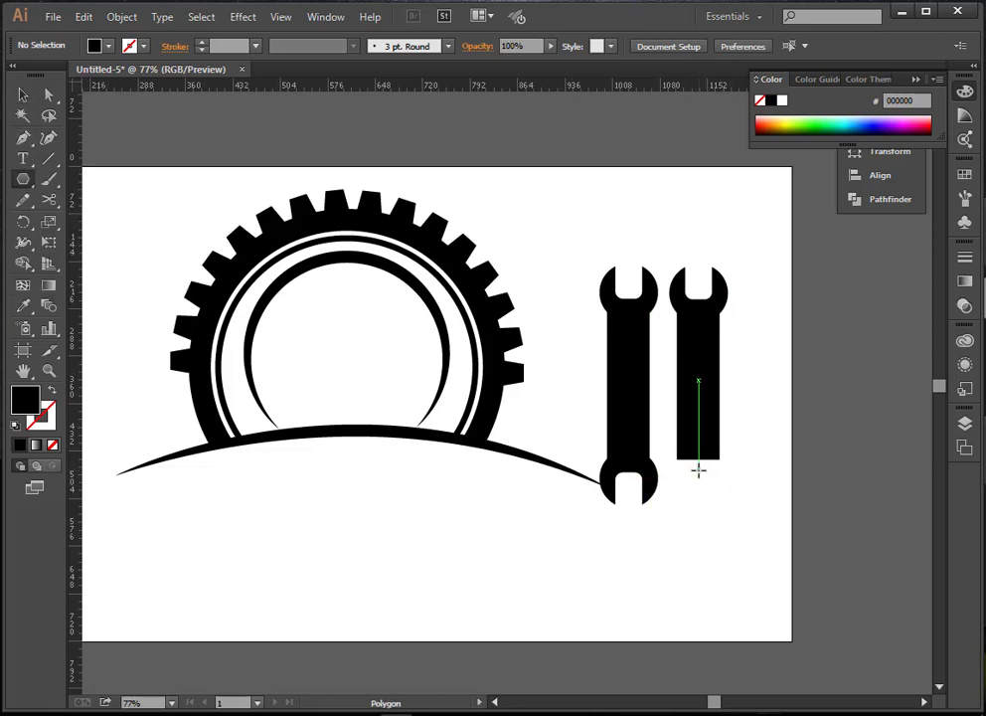
pyautogui.moveTo(698, 470); pyautogui.dragTo(717, 502)
pyautogui.press('v')
pyautogui.moveTo(699, 470)
pyautogui.mouseDown()
pyautogui.moveTo(699, 500)
pyautogui.moveTo(709, 486)
pyautogui.mouseUp()
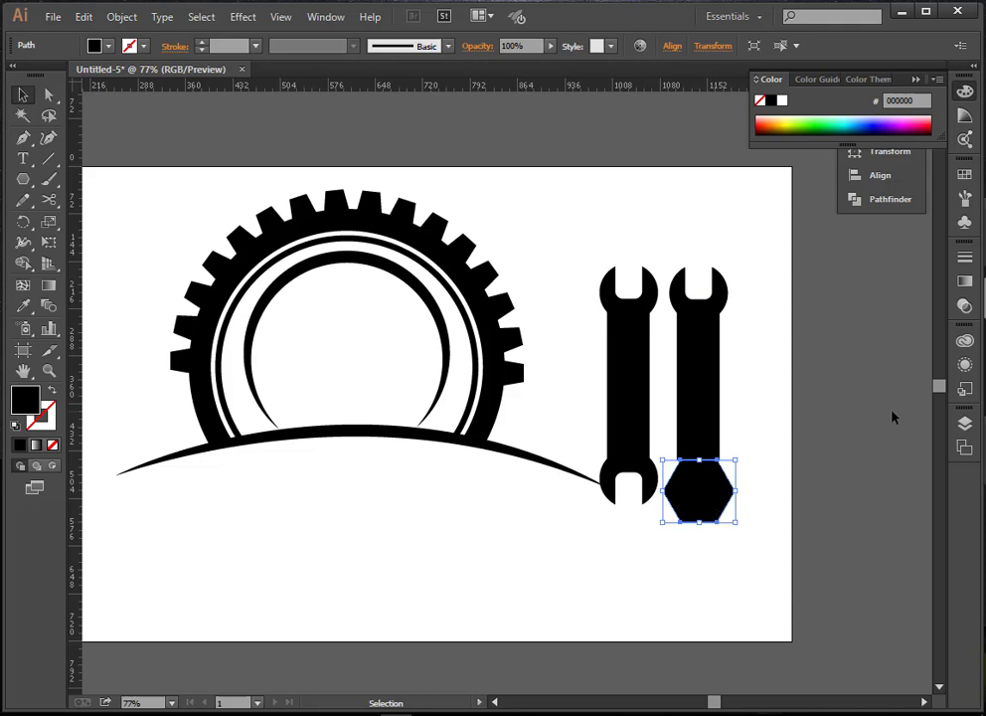
# Nudge the hexagon until it is centred under the handle and slightly overlaps the handle's lower end.
pyautogui.press('Left')
pyautogui.press('Left')
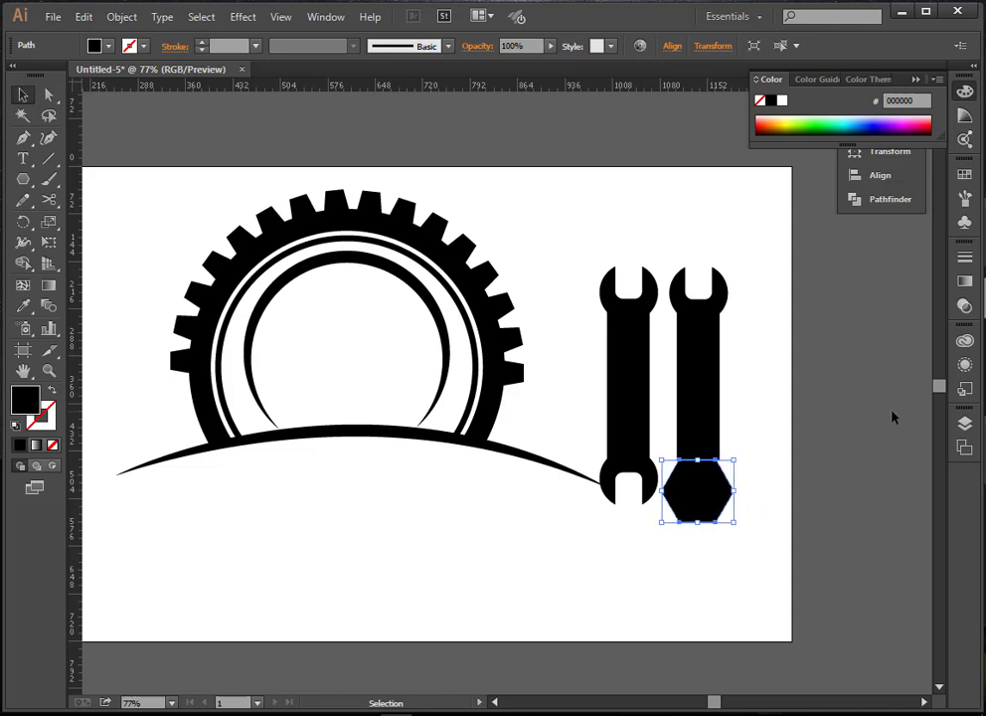
pyautogui.press('Up')
pyautogui.press('Up')
pyautogui.press('Right')
pyautogui.press('Right')
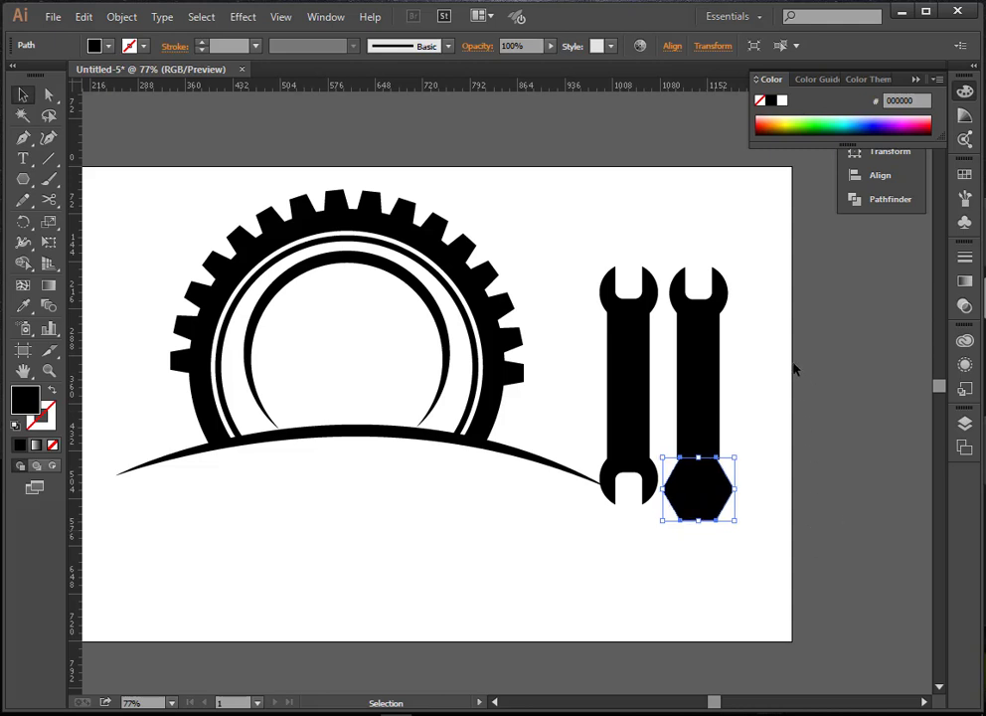
pyautogui.click(773, 421)
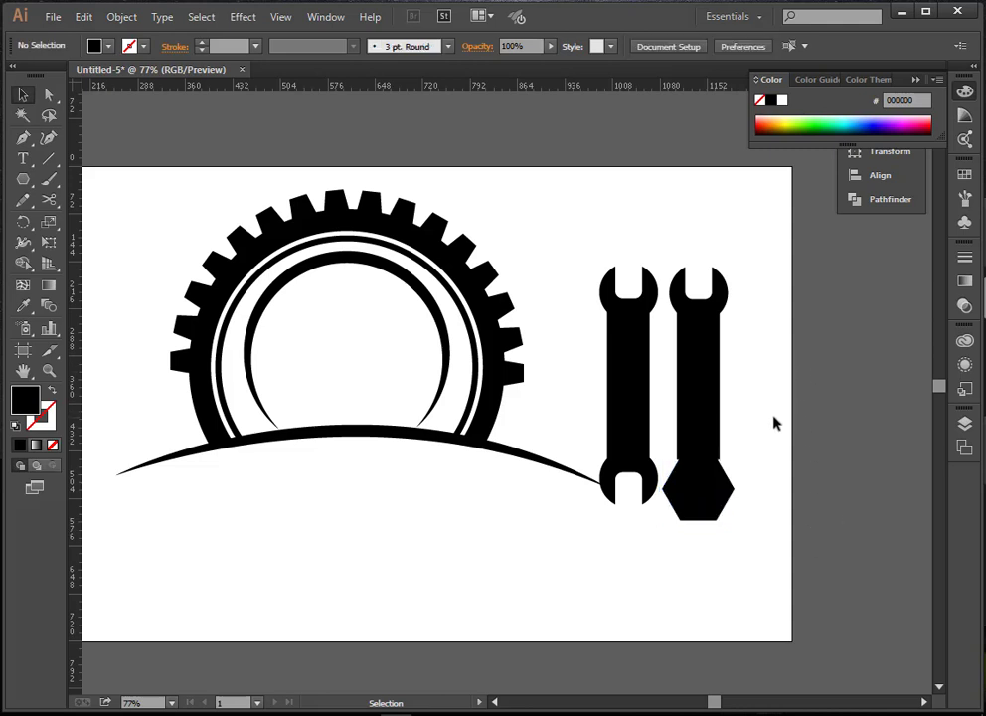
pyautogui.click(727, 509)
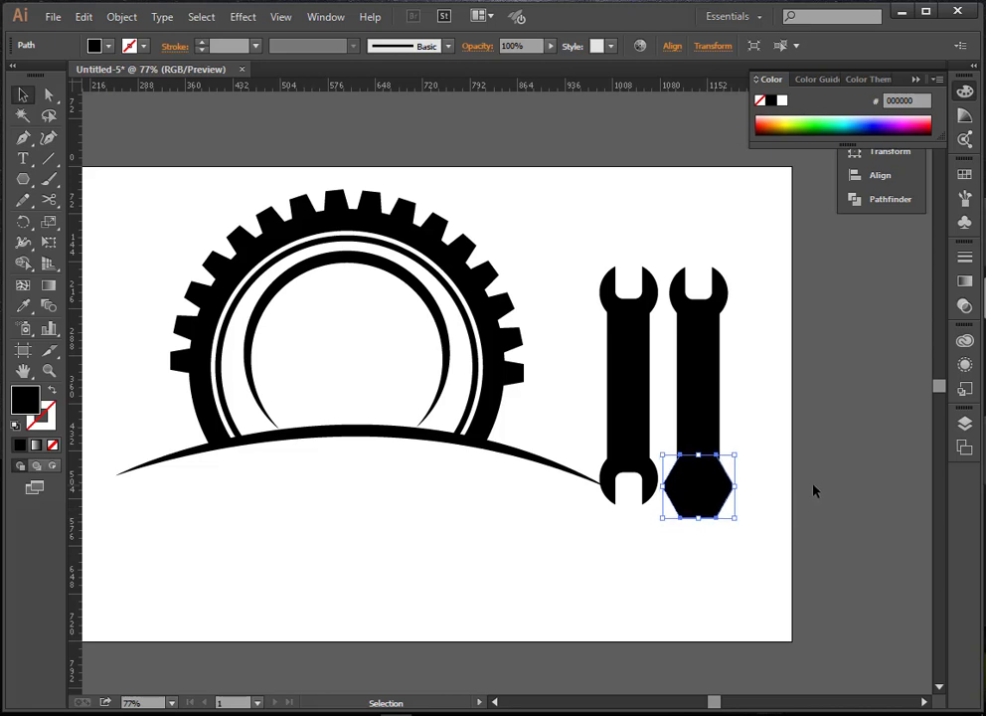
pyautogui.press('Up')
pyautogui.press('Up')
pyautogui.press('Up')
pyautogui.press('Up')
pyautogui.click(775, 481)
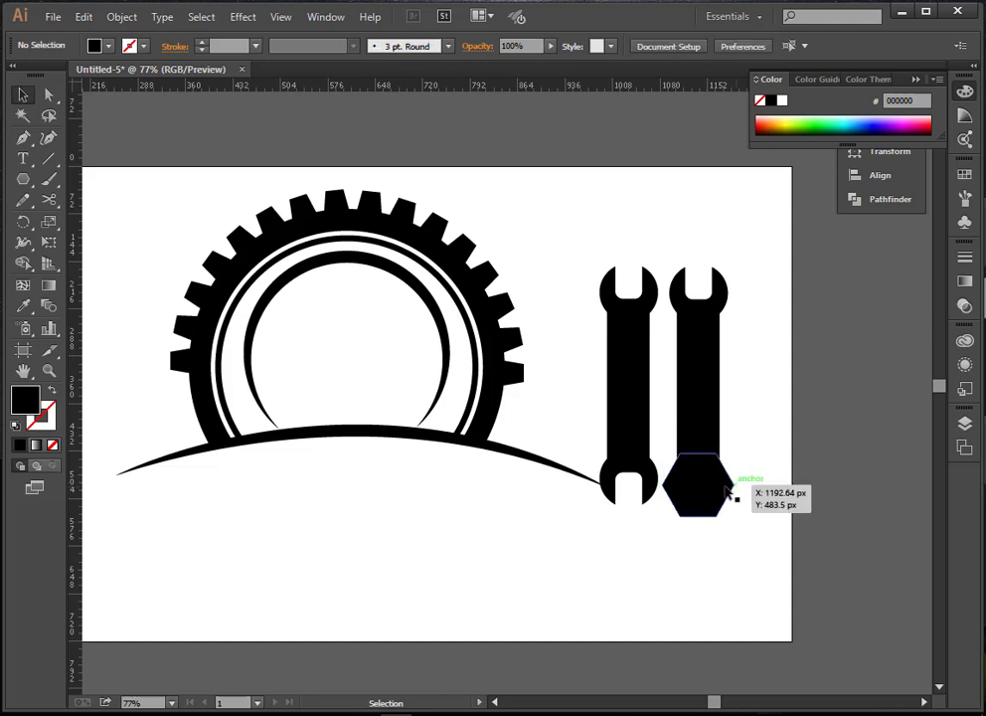
# Copy the hexagon, paste it in place, and scale the copy about its centre to slightly under half size.
pyautogui.hotkey('ctrl', 'z')
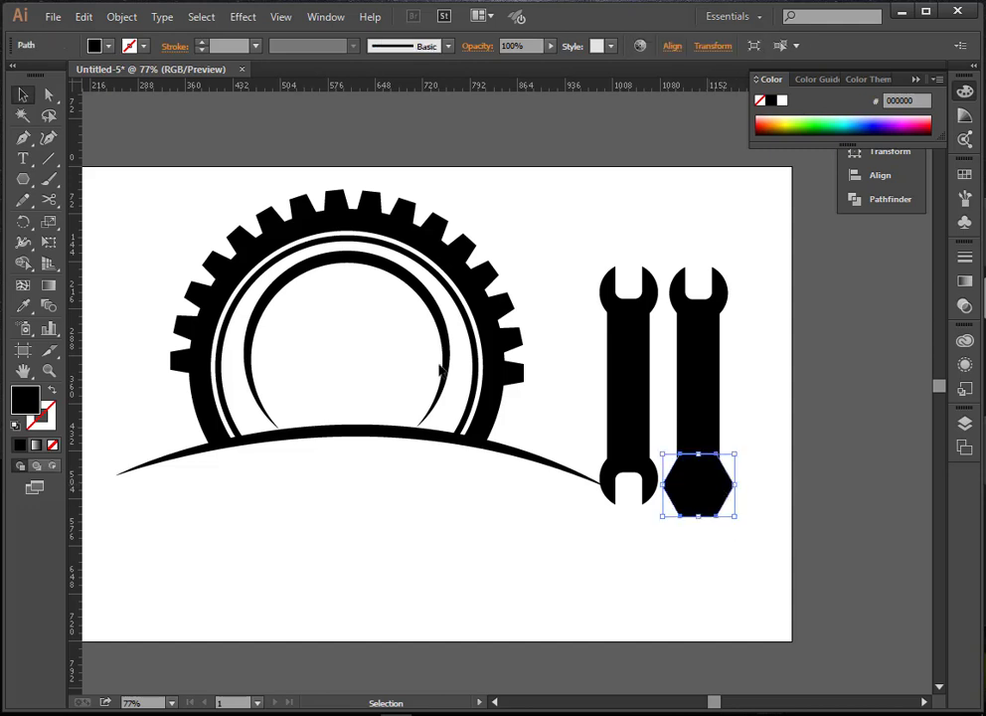
pyautogui.click(83, 16)
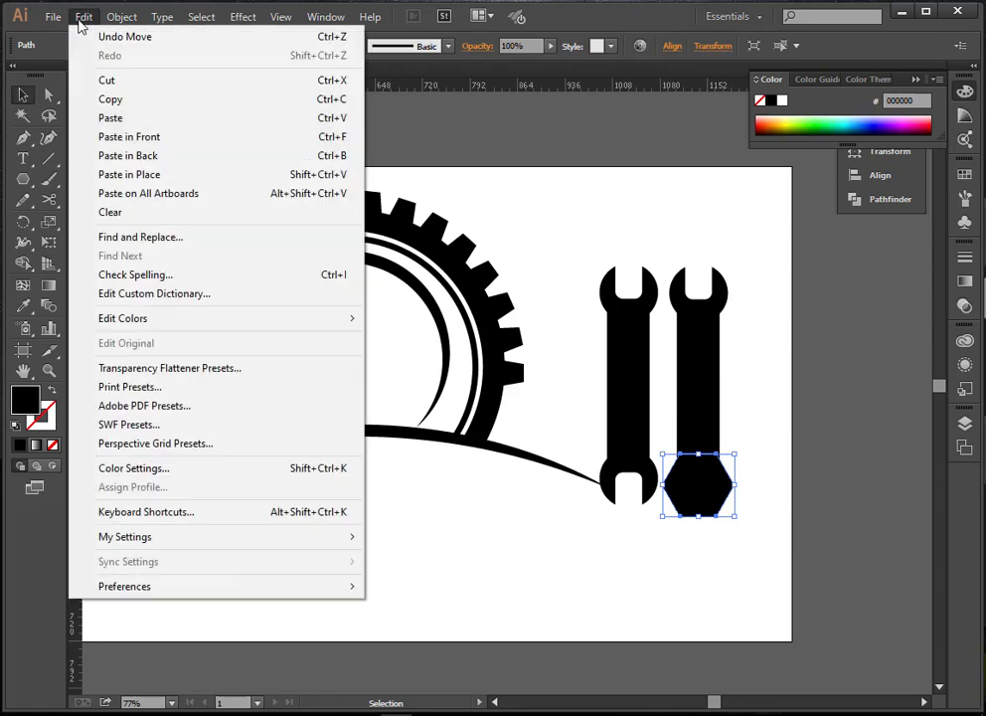
pyautogui.click(108, 100)
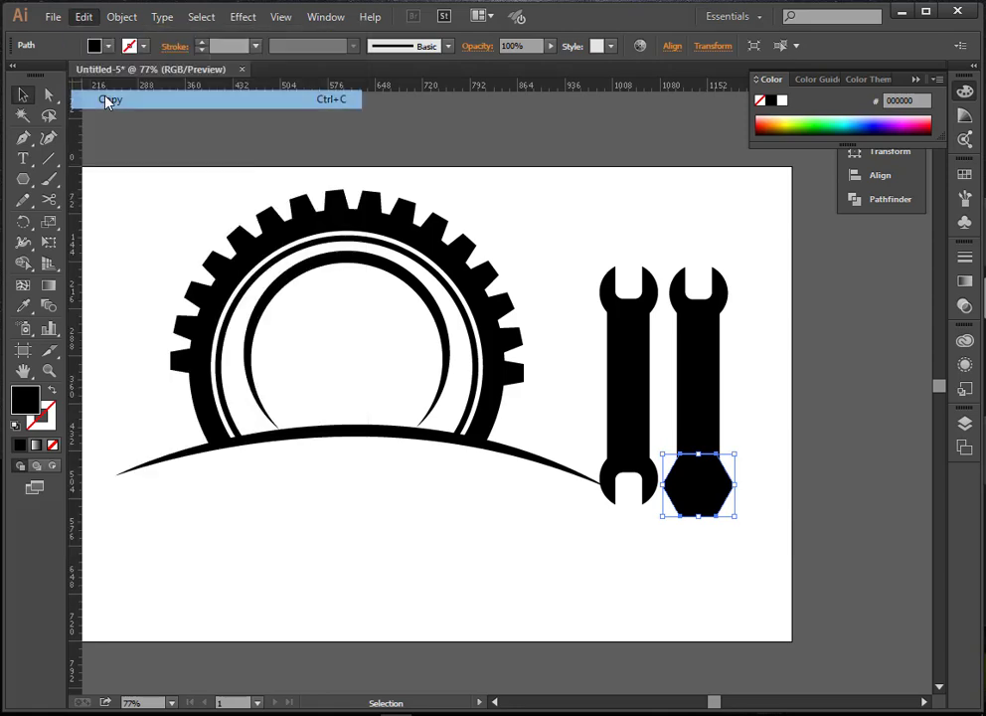
pyautogui.click(84, 17)
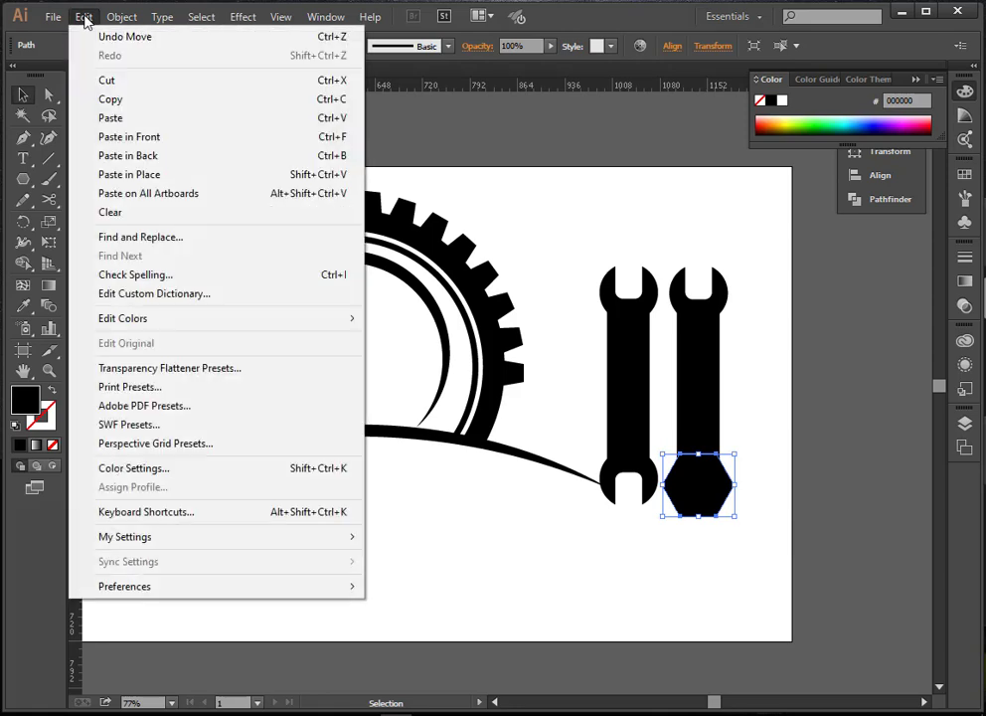
pyautogui.click(141, 175)
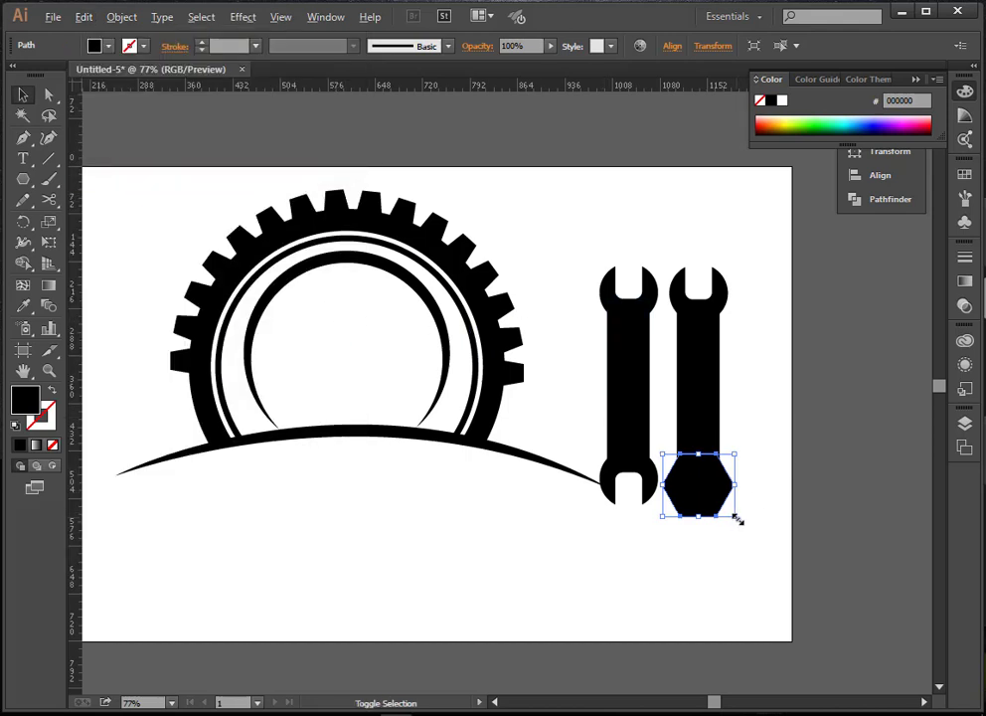
pyautogui.moveTo(736, 517); pyautogui.dragTo(694, 512)
# Select both hexagons and cut the inner one out of the outer with the Shape Builder tool.
pyautogui.click(752, 484)
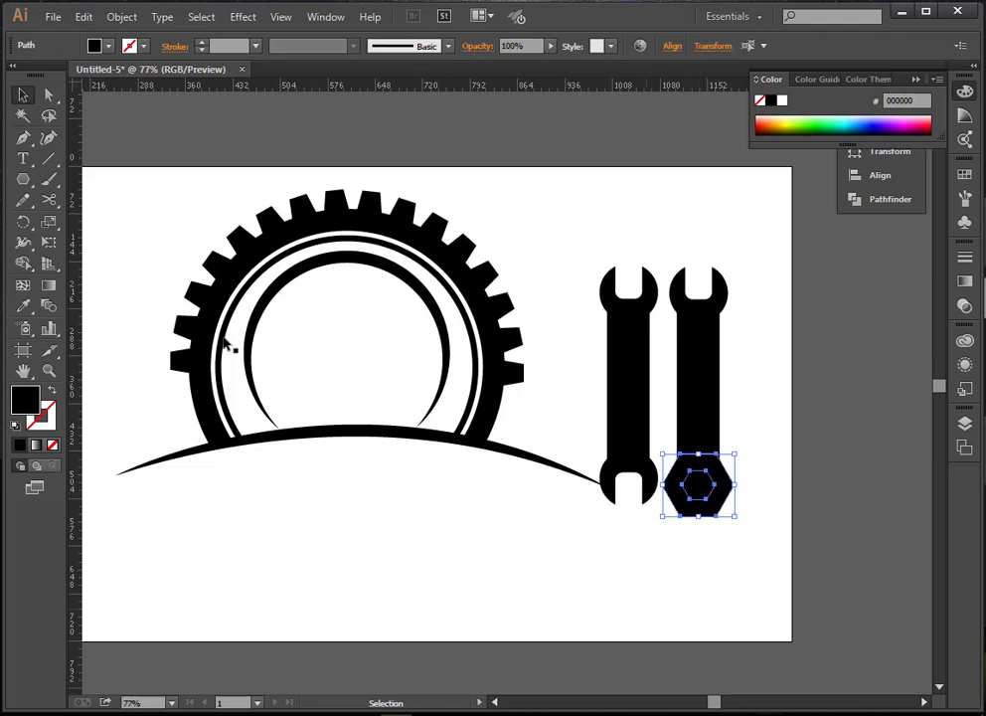
pyautogui.click(22, 264)
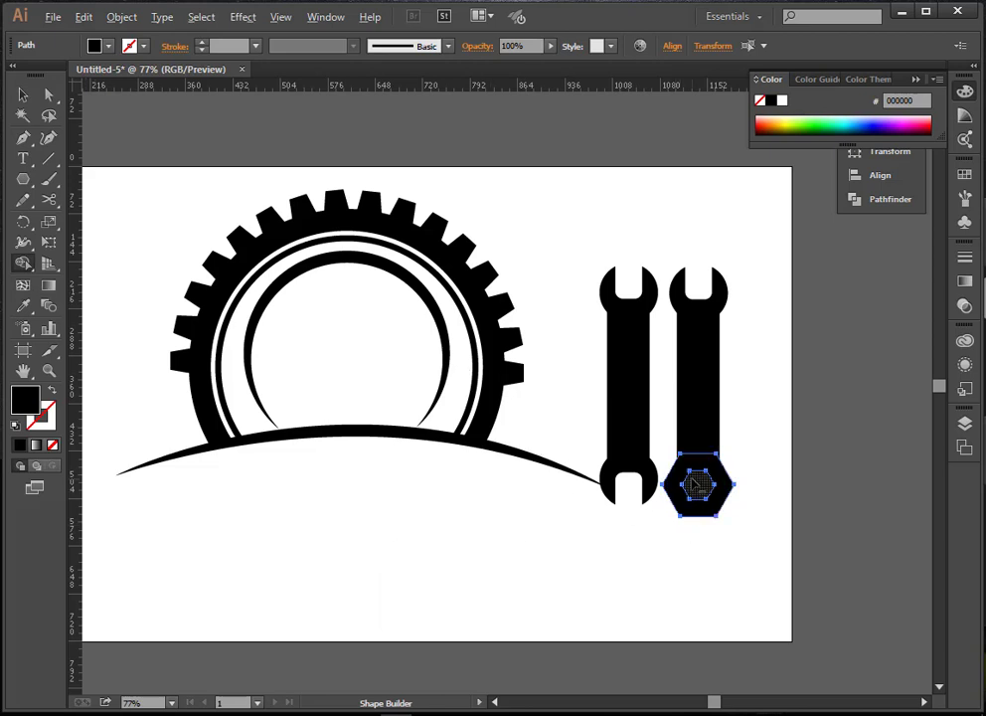
pyautogui.press('alt')
pyautogui.keyDown('alt'); pyautogui.click(699, 484); pyautogui.keyUp('alt')
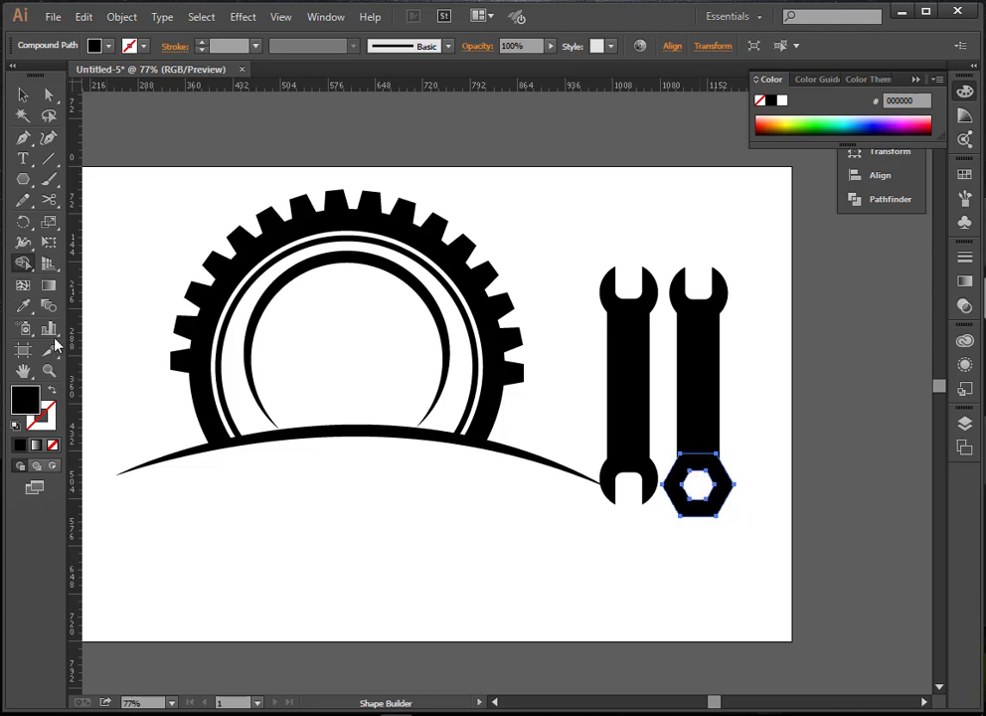
pyautogui.press('v')
pyautogui.click(23, 96)
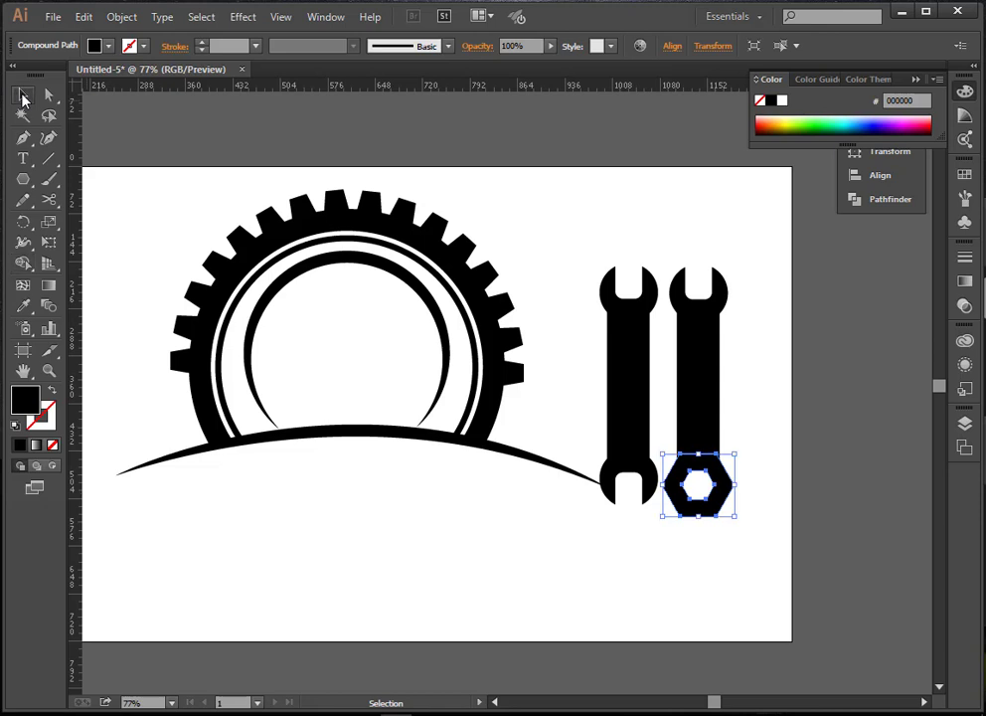
# Select the open head, handle and hexagonal ring of the second wrench and unite them into one shape.
pyautogui.click(759, 405)
pyautogui.moveTo(734, 248); pyautogui.dragTo(696, 559)
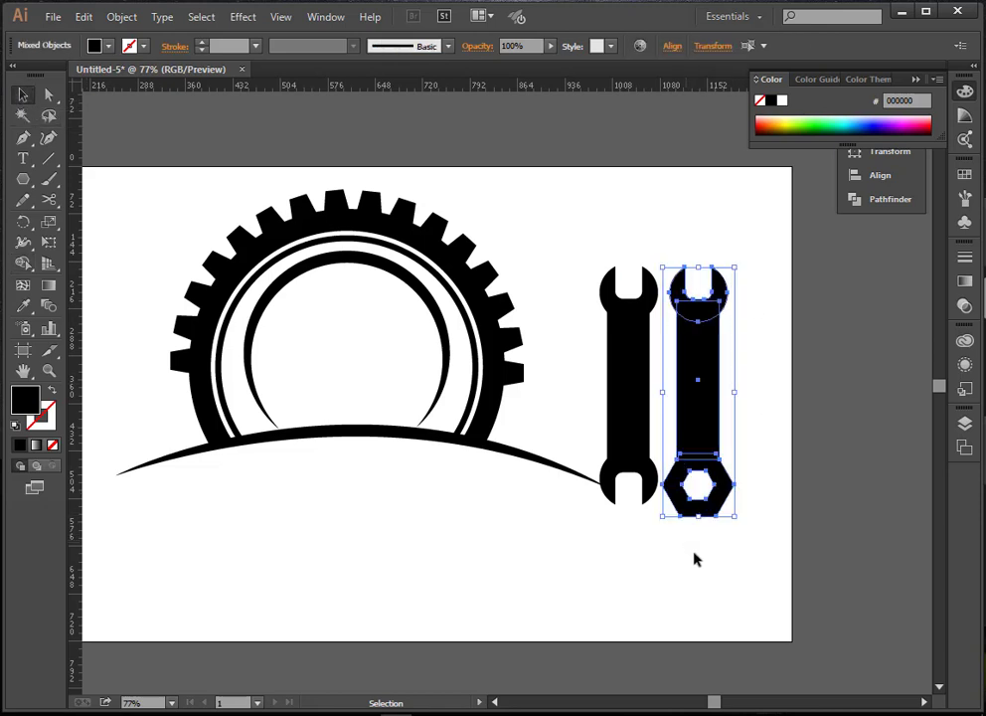
pyautogui.click(122, 17)
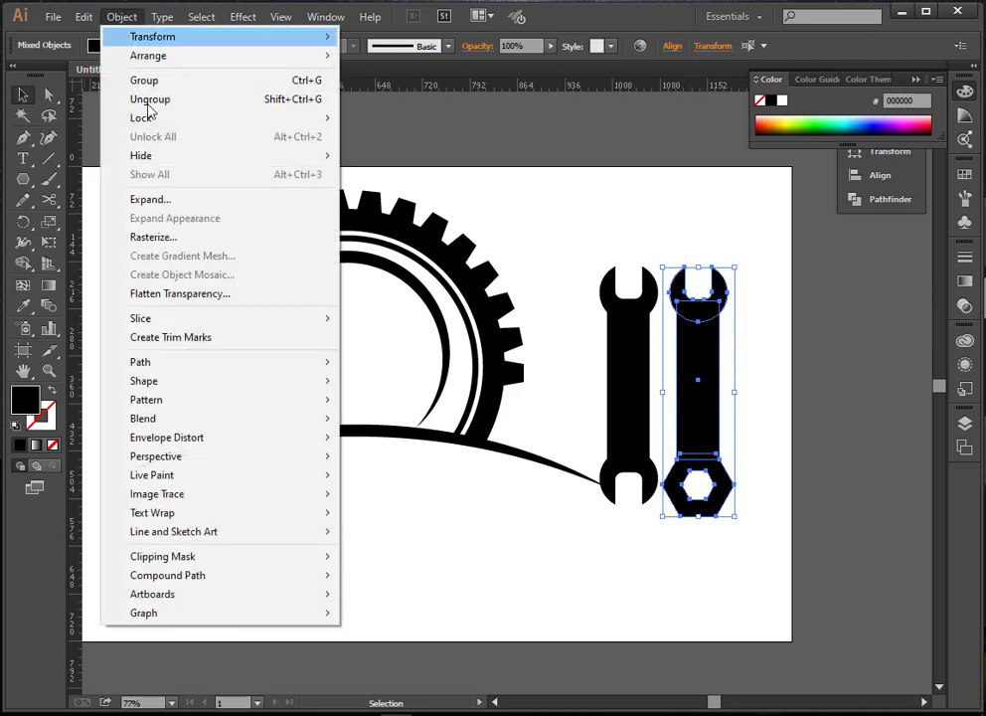
pyautogui.press('Escape')
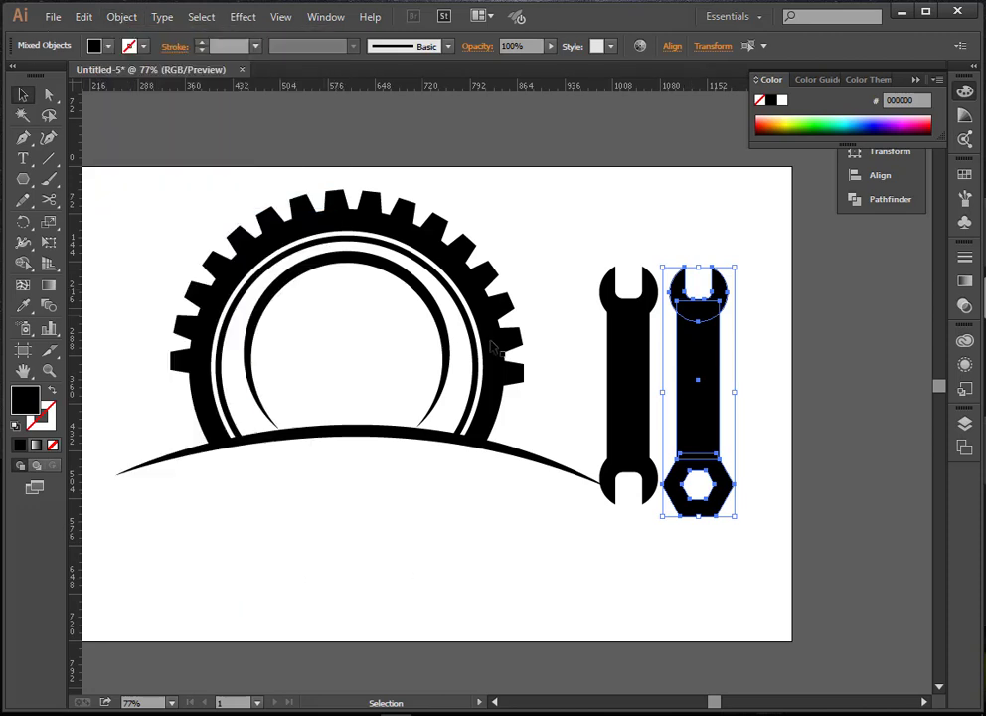
pyautogui.click(857, 203)
pyautogui.click(654, 176)
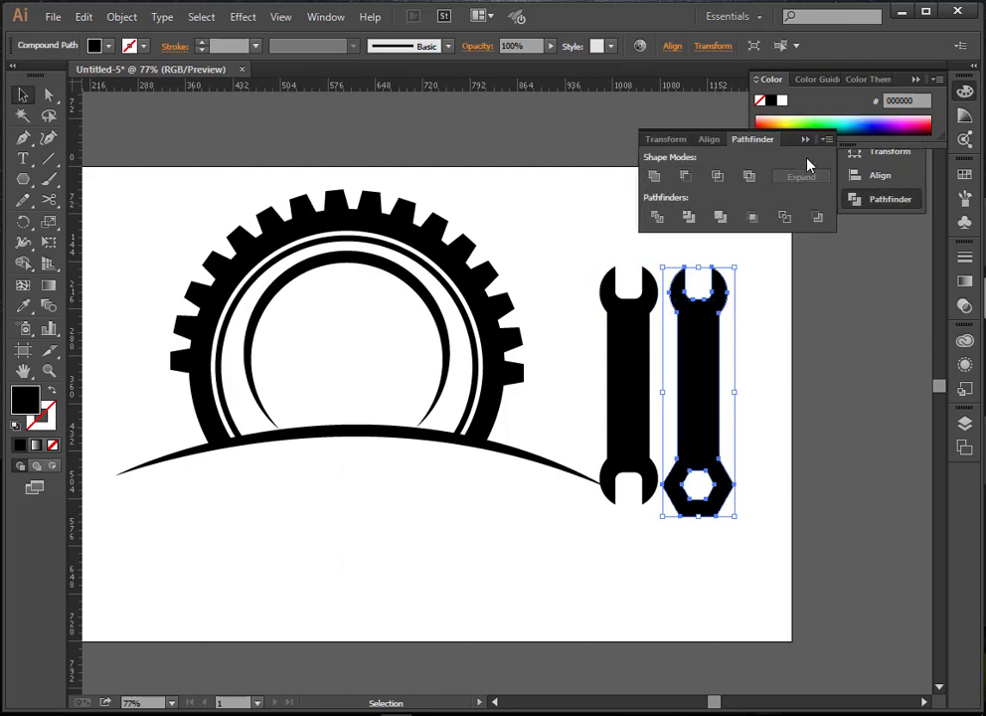
pyautogui.click(807, 140)
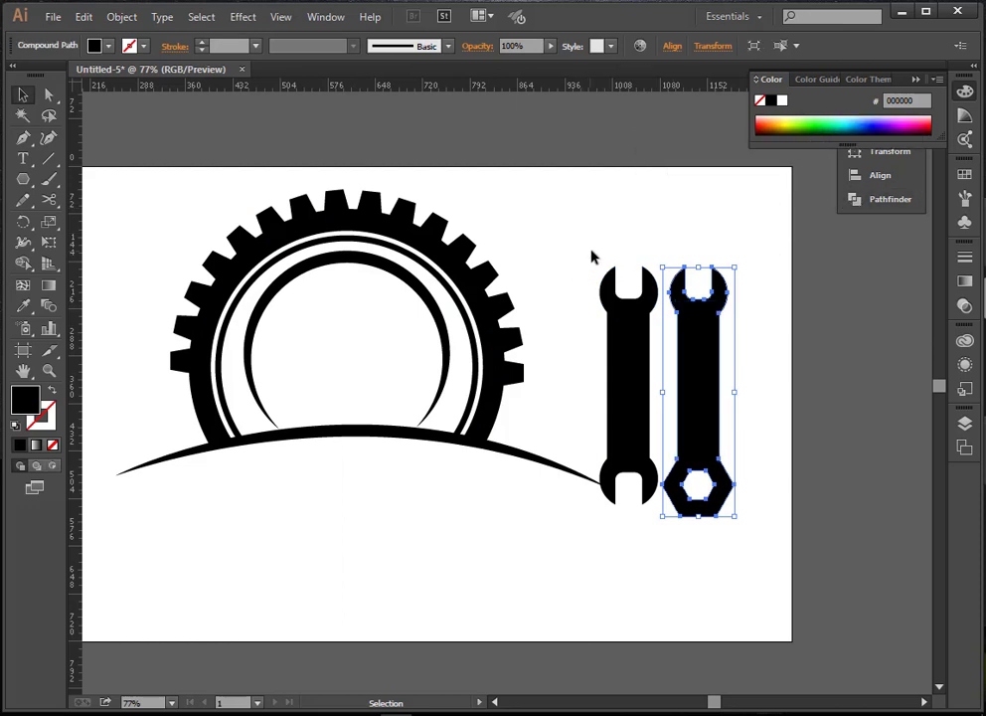
# Select the handle and both open heads of the first wrench and unite them into one shape.
pyautogui.moveTo(627, 371); pyautogui.dragTo(641, 465)
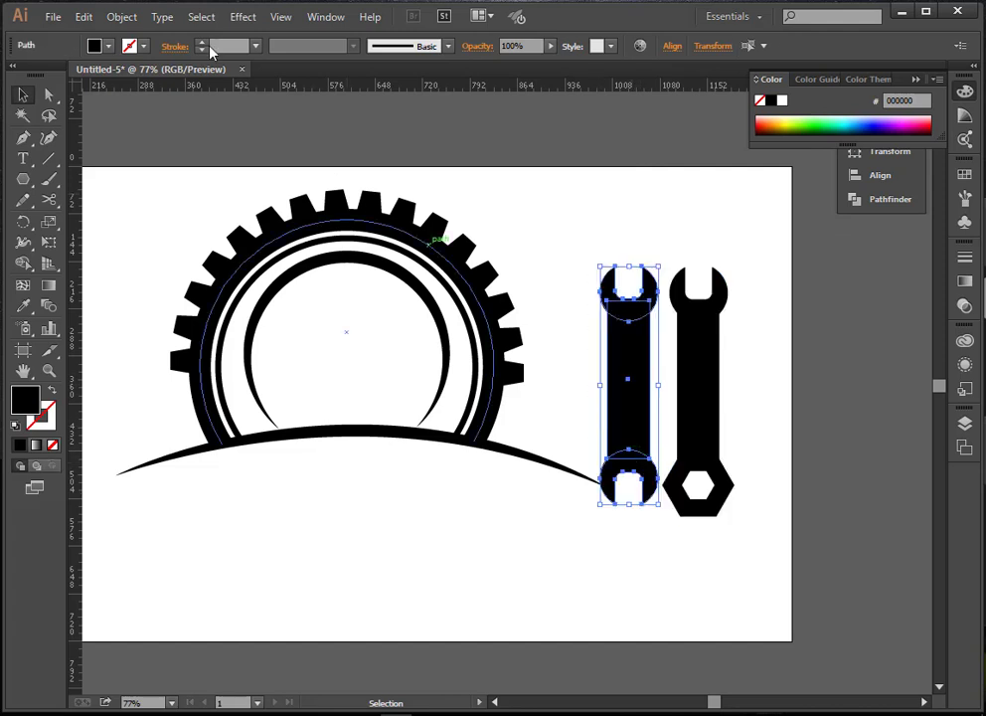
pyautogui.click(122, 17)
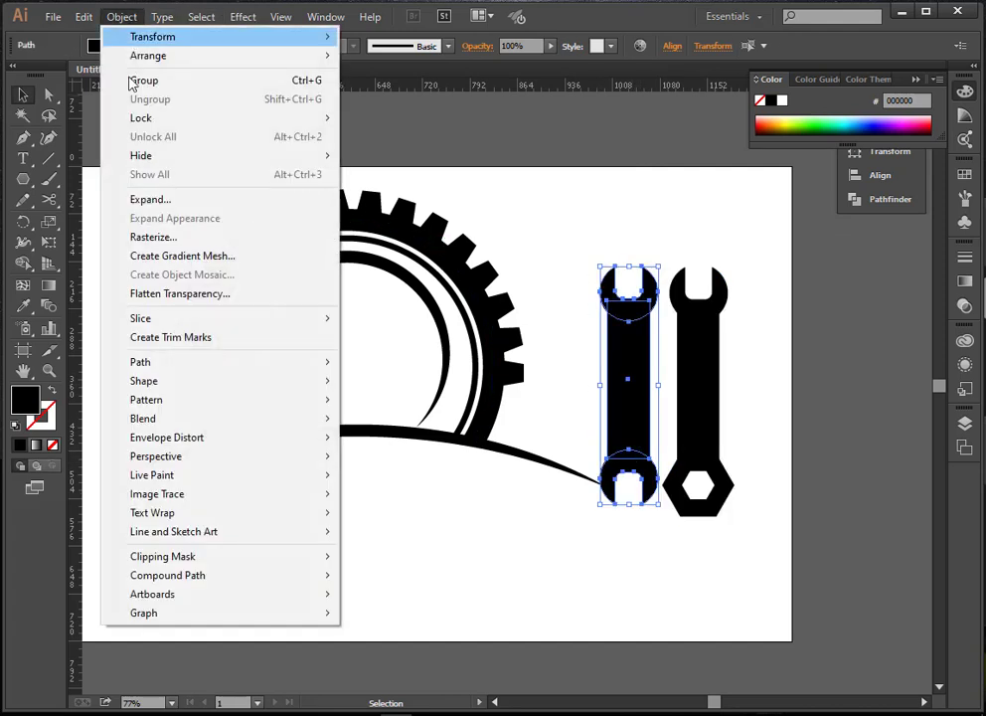
pyautogui.click(130, 205)
pyautogui.click(895, 203)
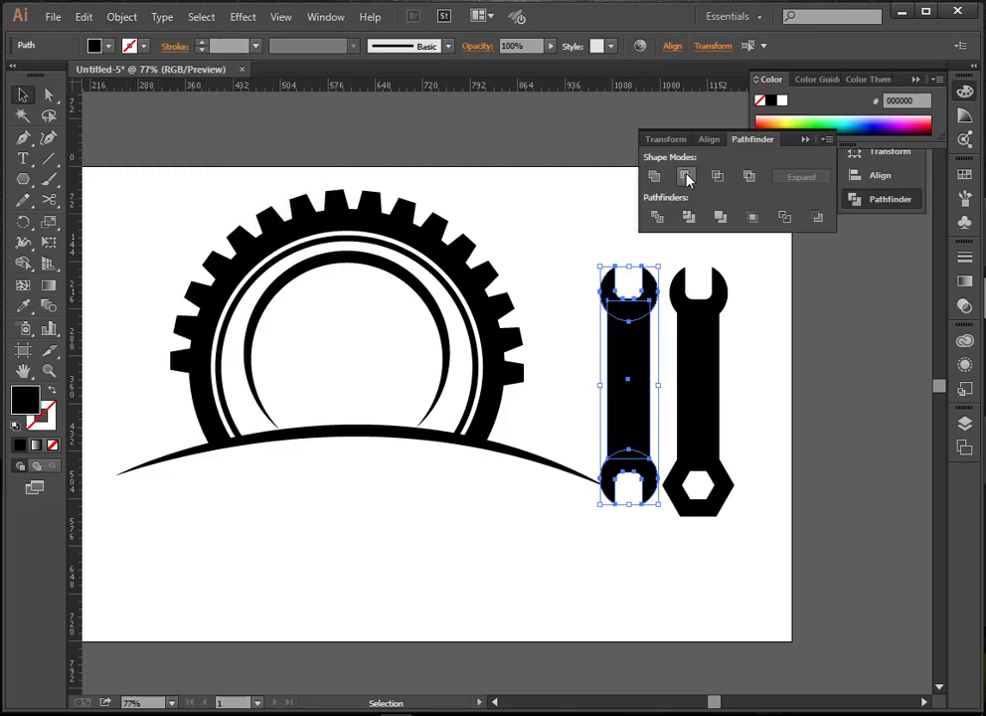
pyautogui.click(656, 177)
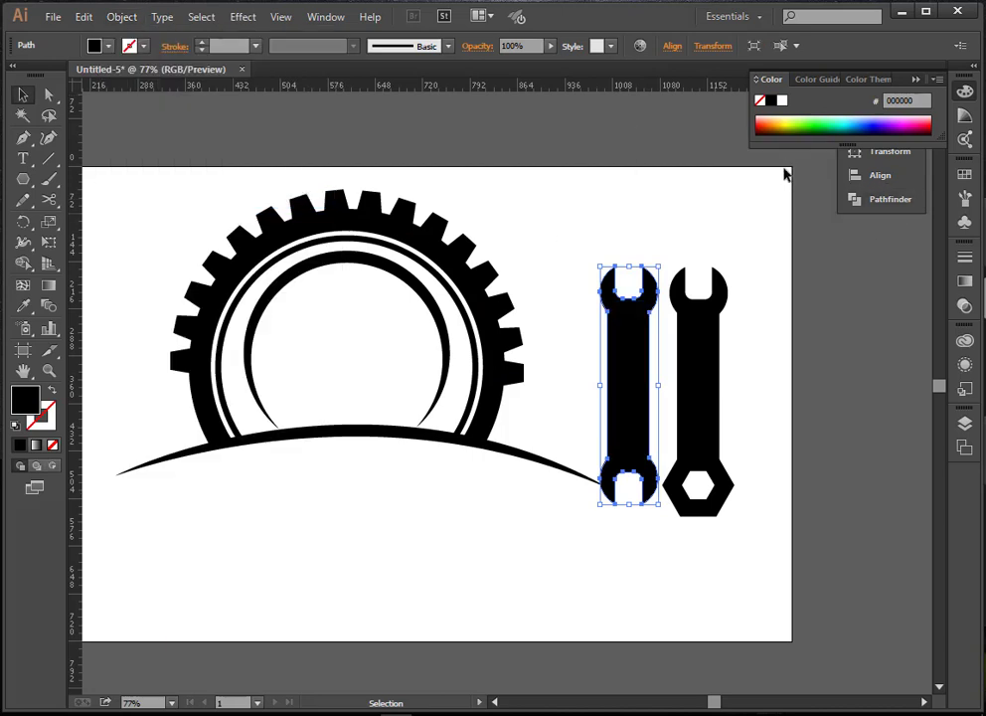
# Select both wrenches and scale them down together proportionally about their centre to slightly over half size.
pyautogui.click(739, 235)
pyautogui.moveTo(739, 230); pyautogui.dragTo(751, 262)
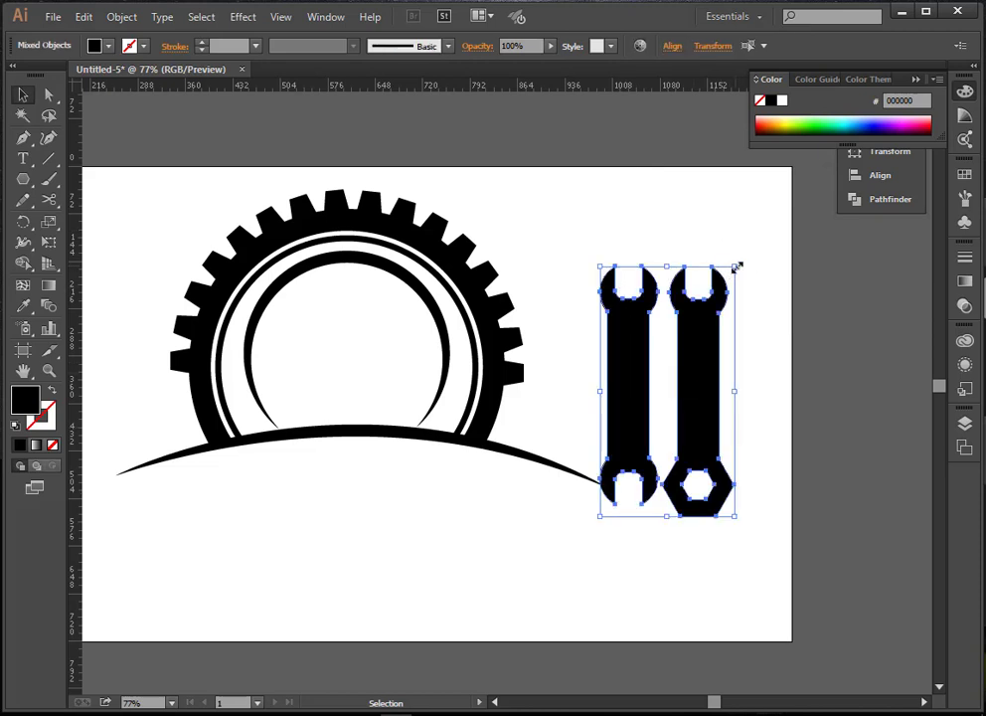
pyautogui.moveTo(737, 266); pyautogui.dragTo(705, 323)
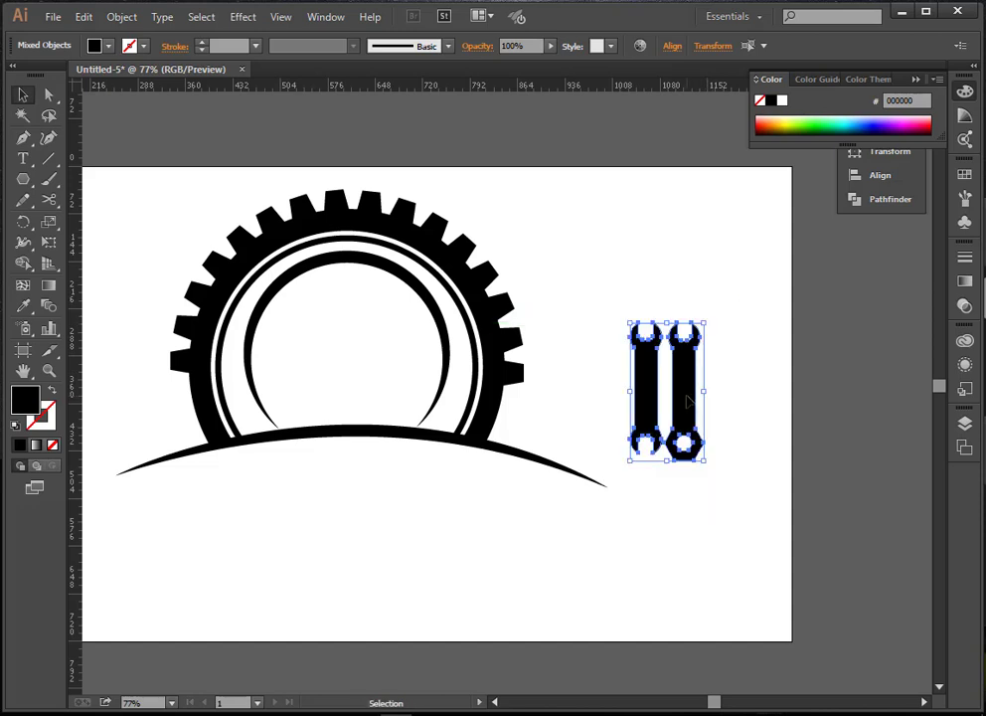
pyautogui.click(664, 386)
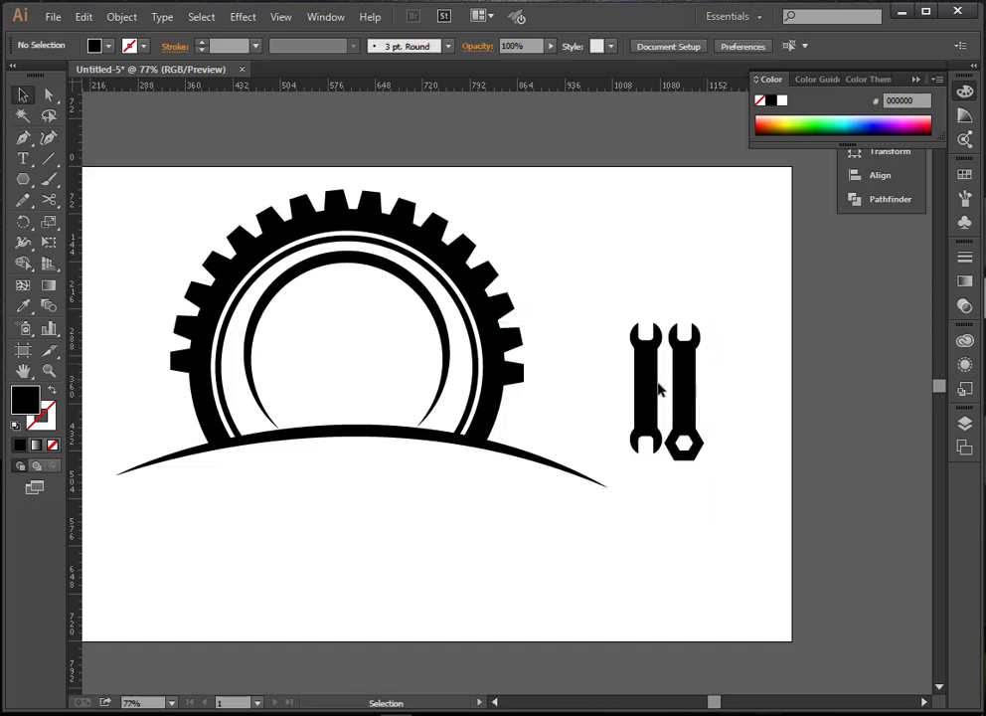
# Tilt the two wrenches in opposite directions and cross them at mid-handle in the empty area beside the gear.
pyautogui.moveTo(653, 394); pyautogui.dragTo(623, 282)
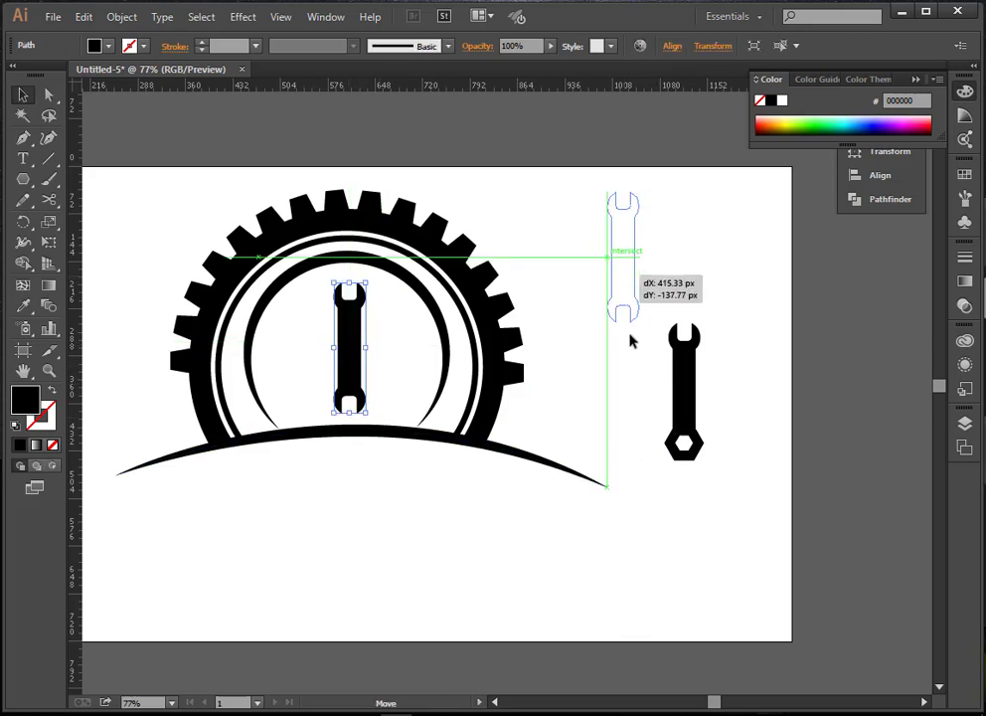
pyautogui.moveTo(645, 326); pyautogui.dragTo(705, 259)
pyautogui.click(700, 426)
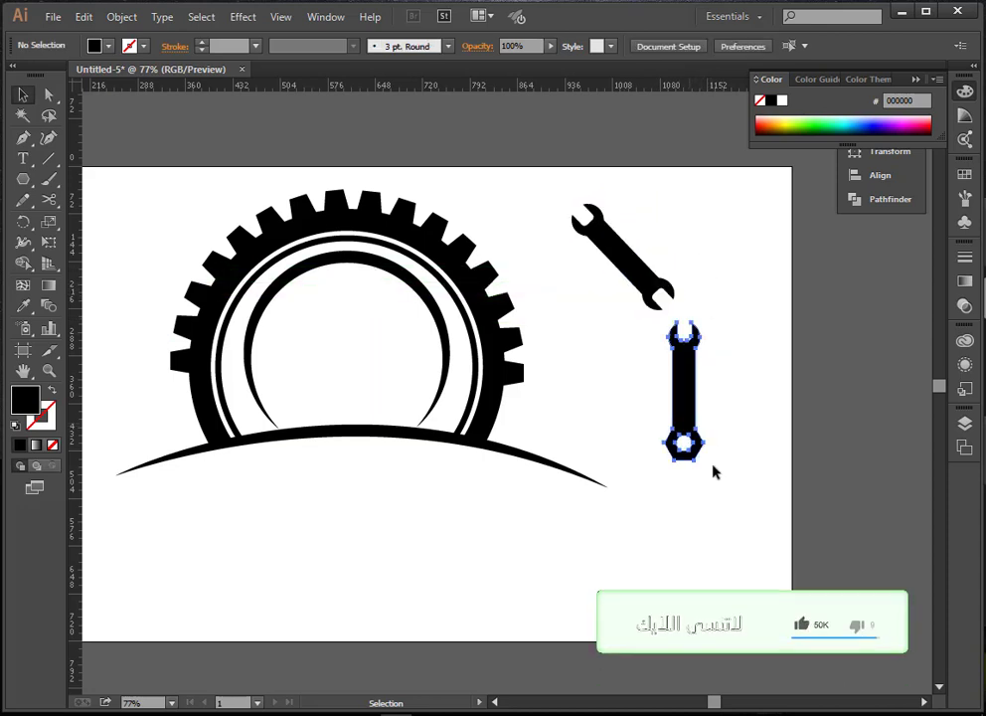
pyautogui.click(707, 467)
pyautogui.moveTo(707, 468); pyautogui.dragTo(673, 482)
pyautogui.moveTo(676, 408); pyautogui.dragTo(614, 267)
pyautogui.click(745, 287)
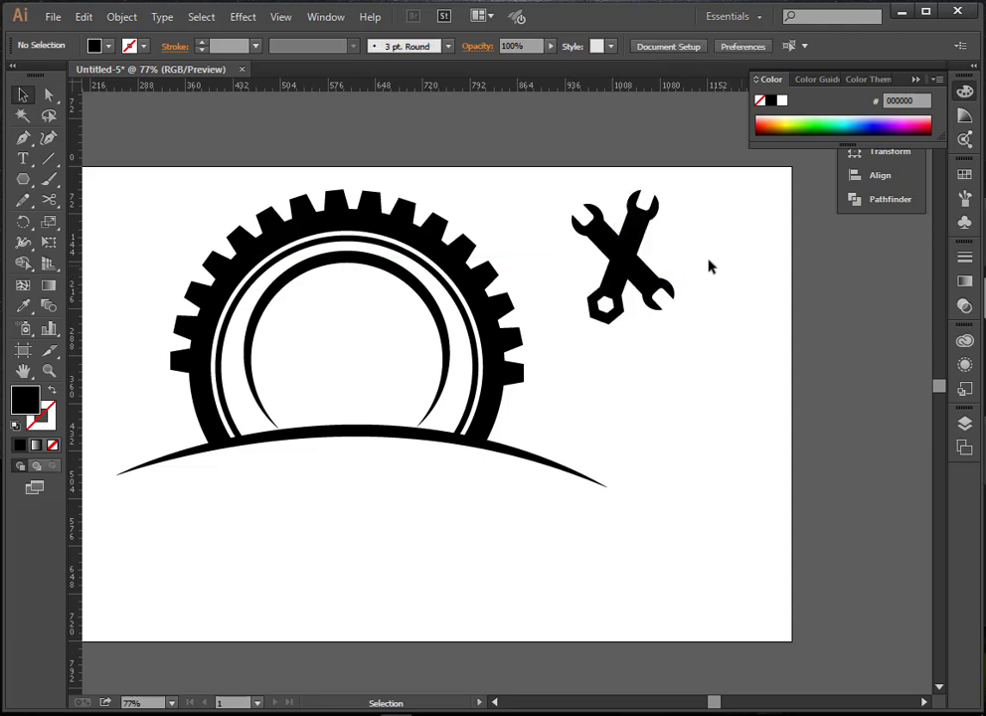
# Move the crossed wrenches into the centre of the gear's inner ring and tilt them evenly to form an X.
pyautogui.moveTo(602, 314); pyautogui.dragTo(696, 187)
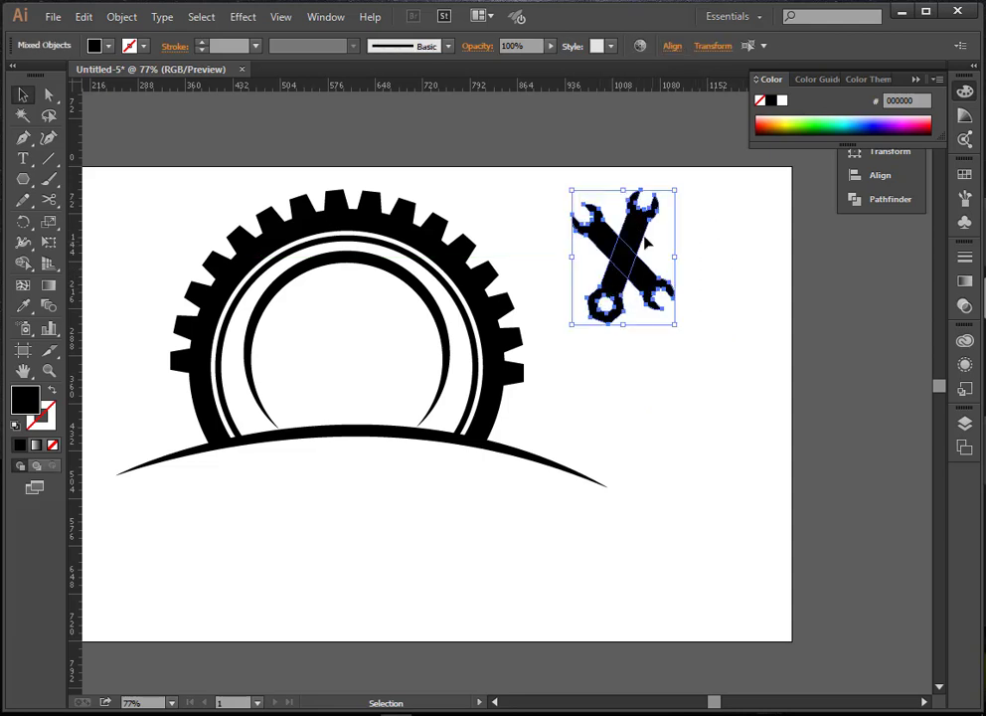
pyautogui.moveTo(628, 249); pyautogui.dragTo(353, 345)
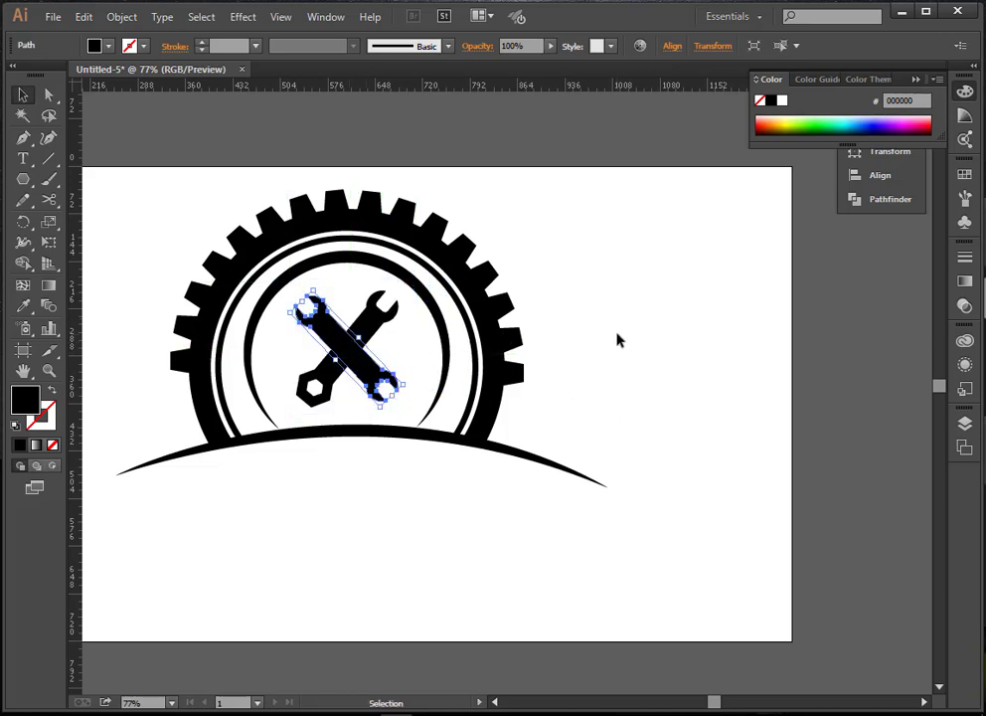
pyautogui.click(624, 323)
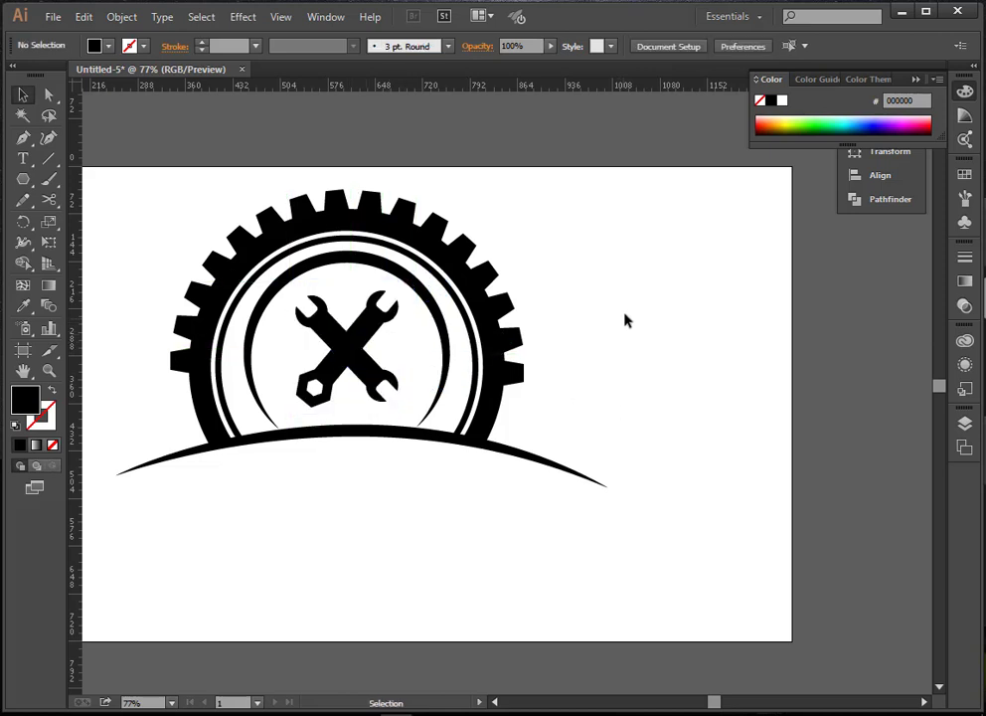
# Give the wrench with two open heads a white 1 pt stroke.
pyautogui.click(371, 386)
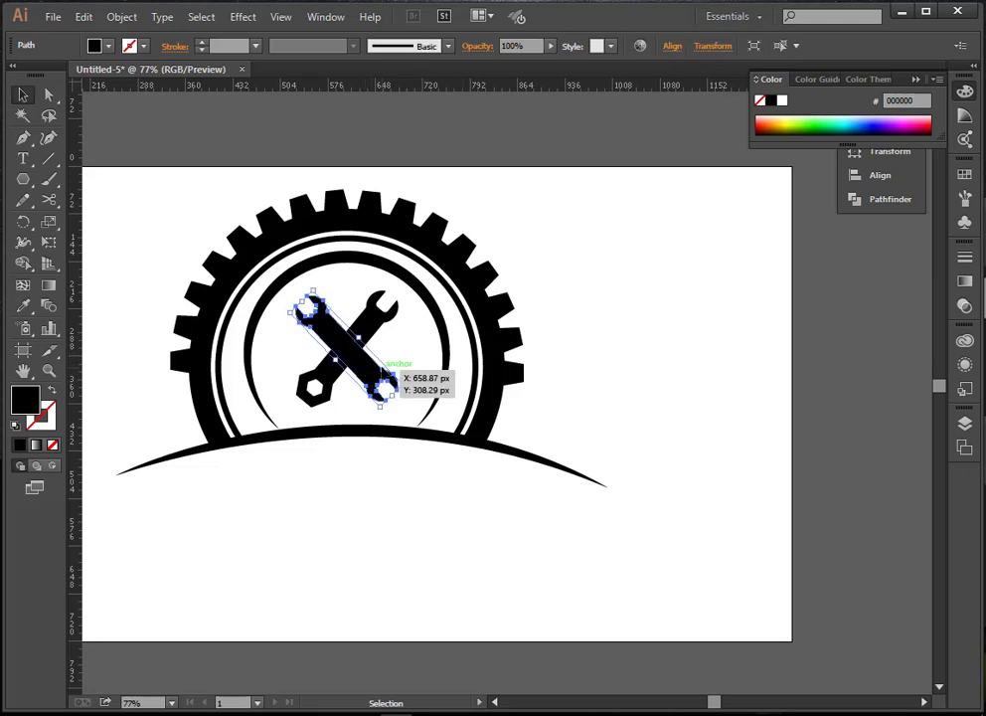
pyautogui.click(145, 45)
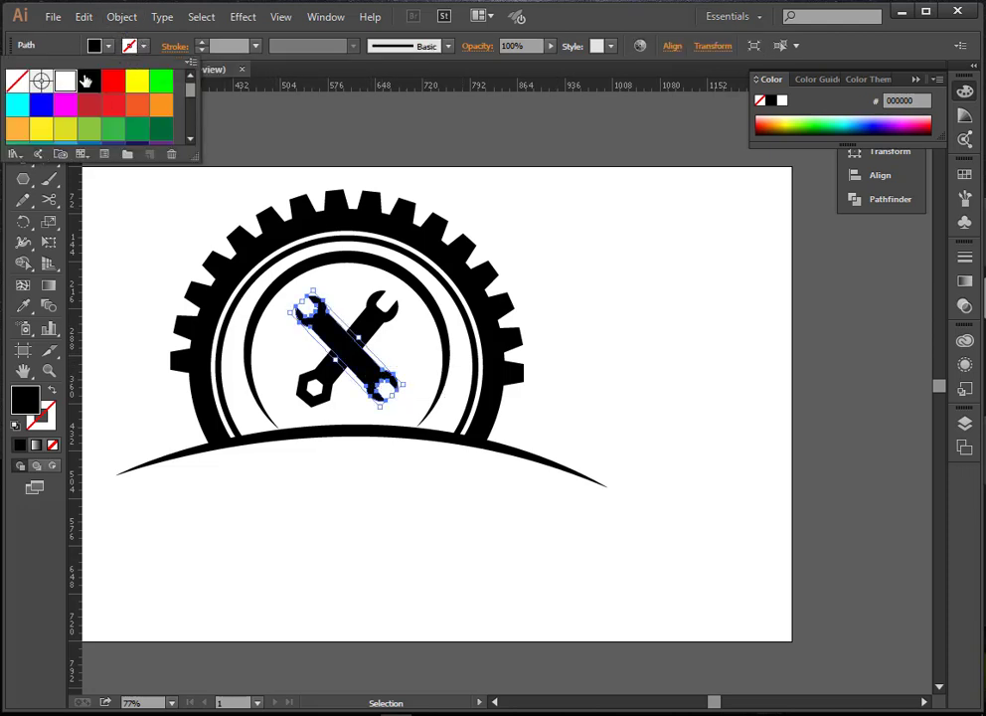
pyautogui.click(65, 82)
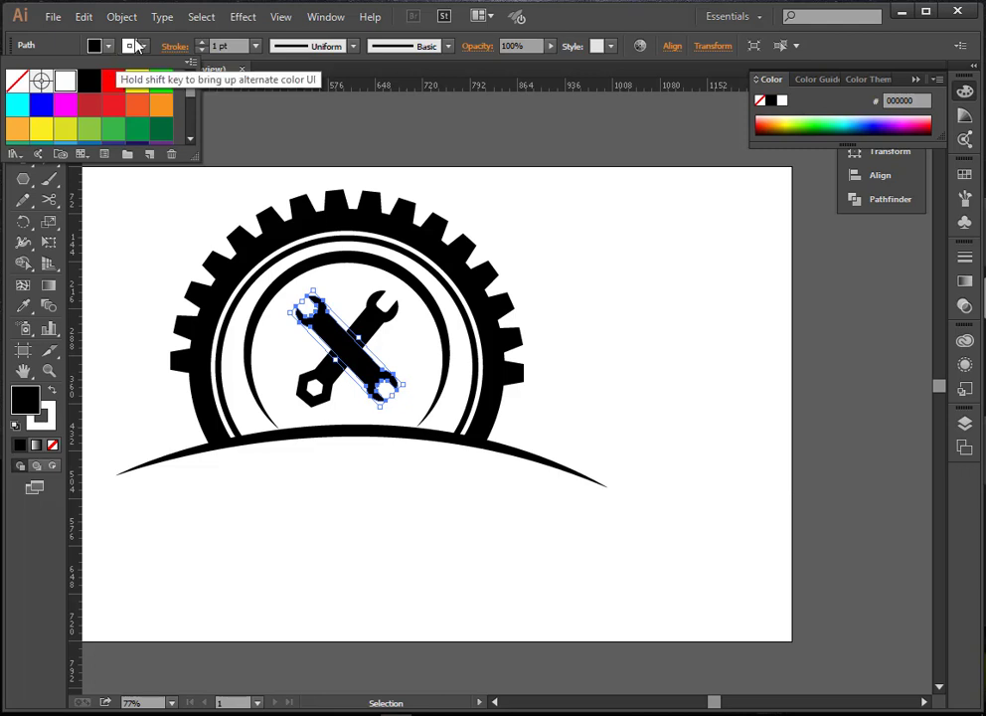
pyautogui.click(490, 205)
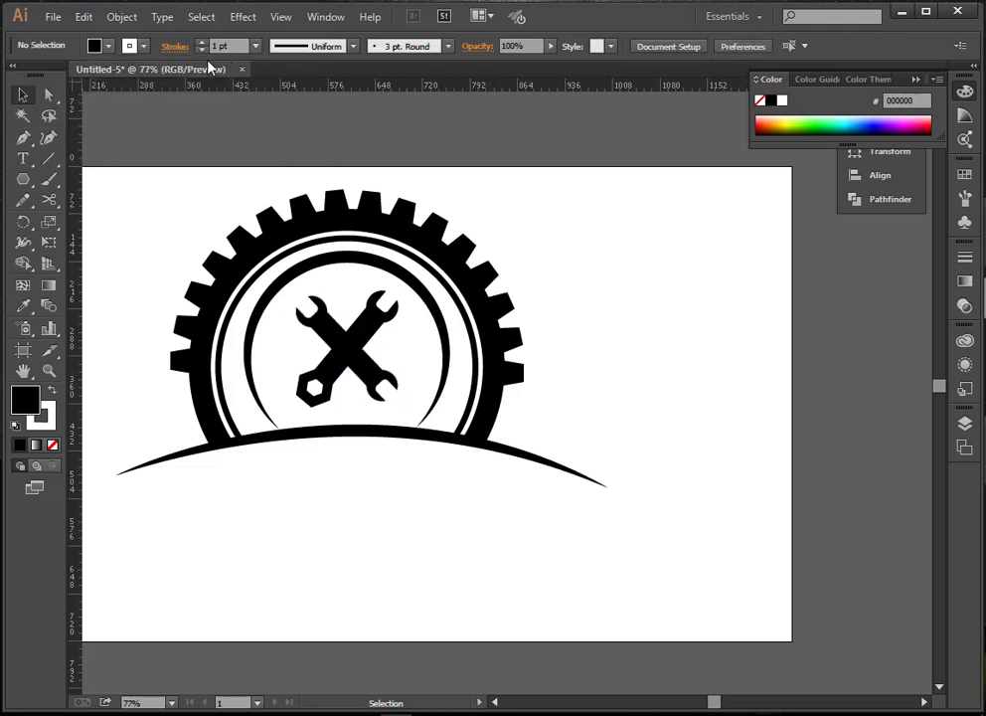
# Give the wrench with the hexagonal ring a white 1 pt stroke so it stands out from the wrench beneath.
pyautogui.click(348, 335)
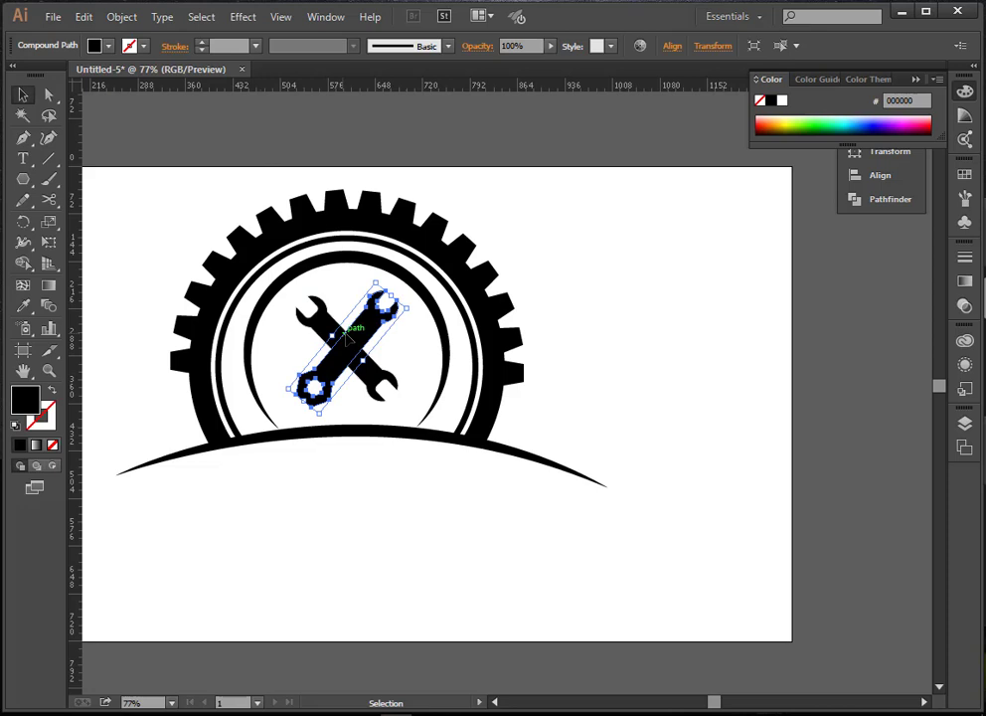
pyautogui.click(601, 360)
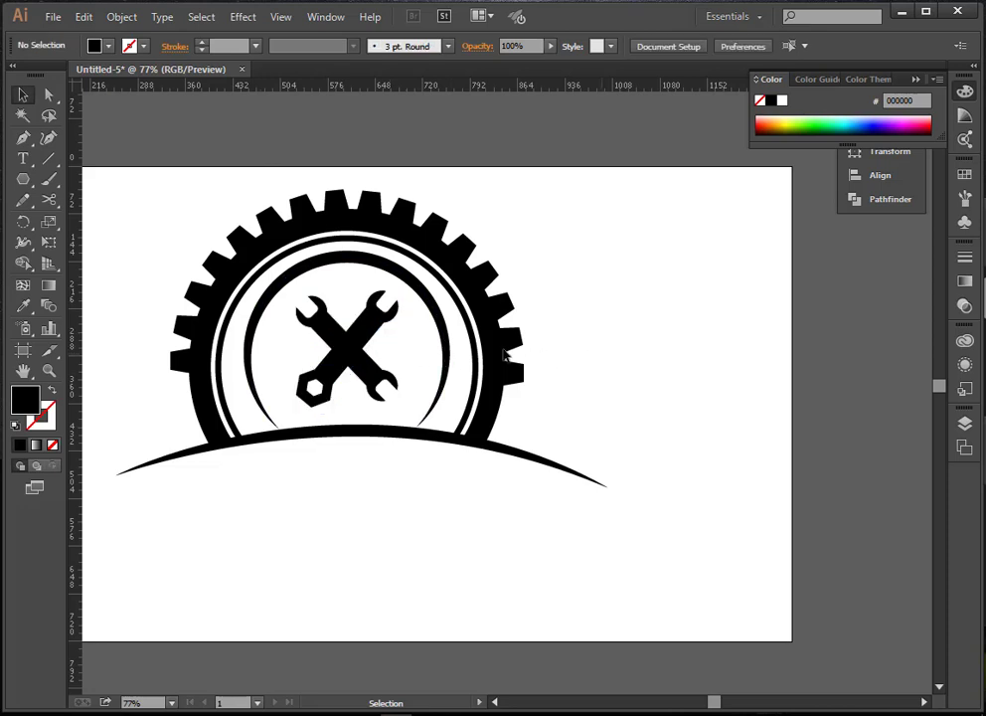
pyautogui.click(375, 373)
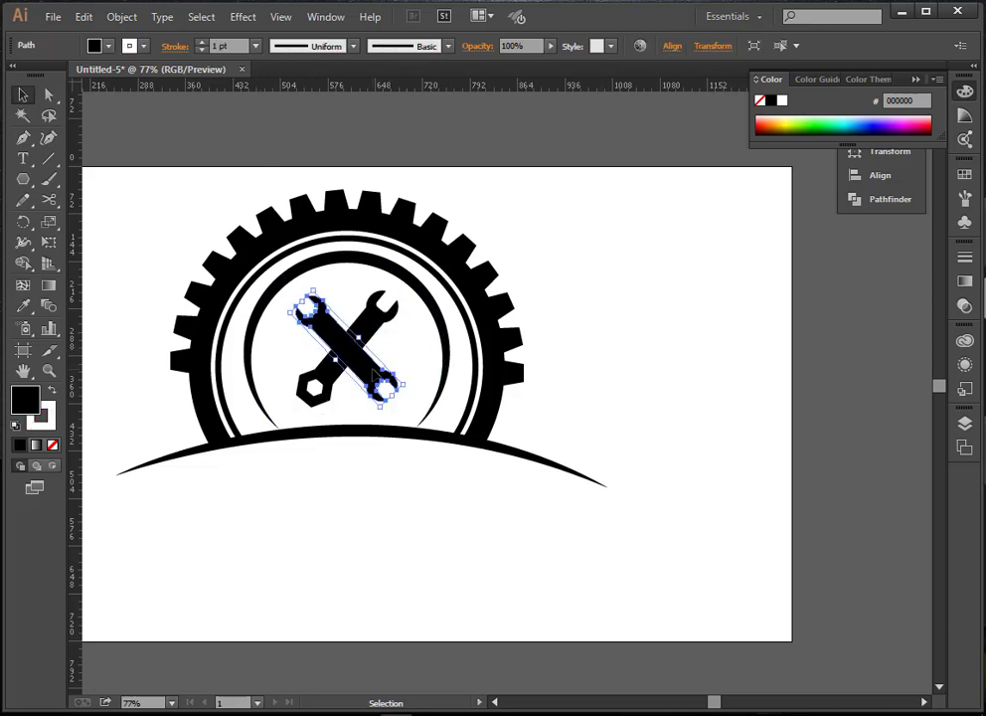
pyautogui.click(592, 294)
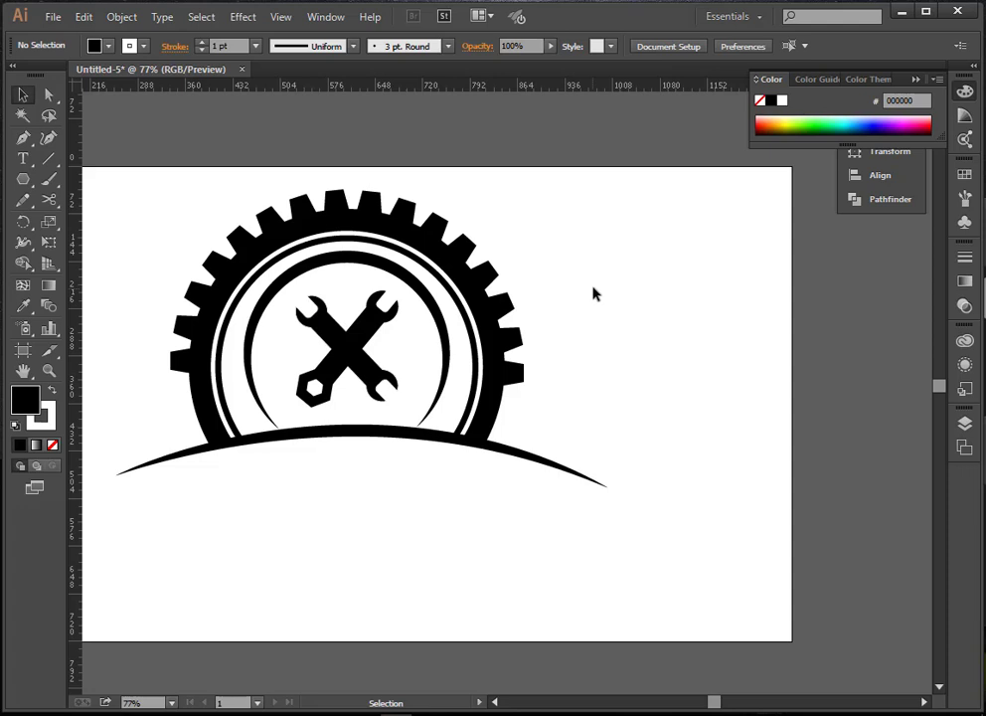
pyautogui.click(375, 325)
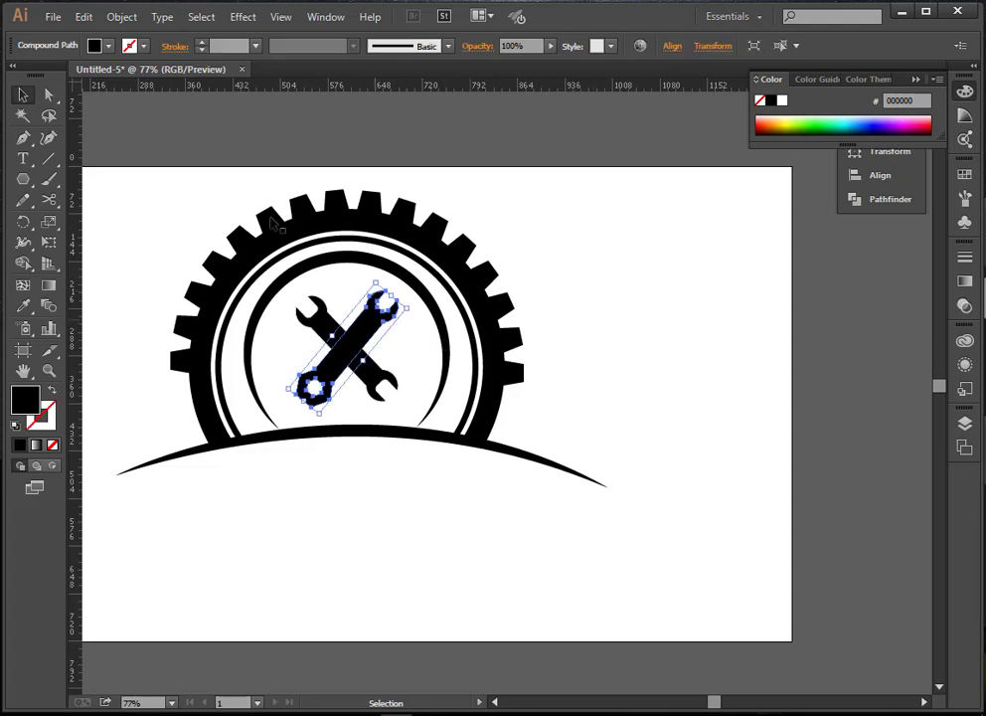
pyautogui.click(200, 41)
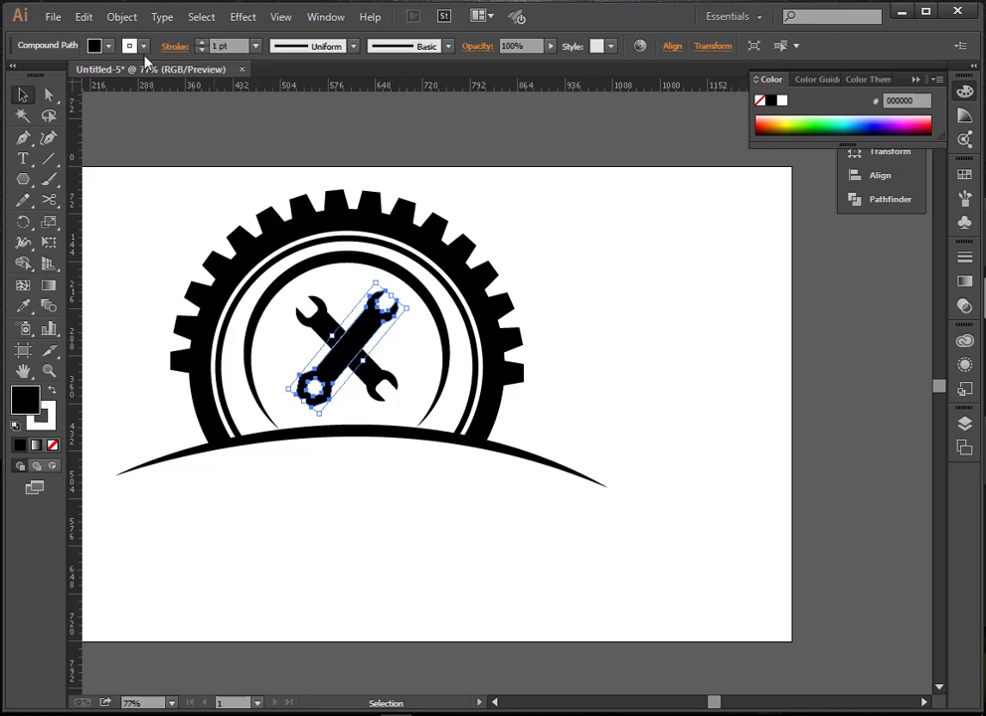
pyautogui.click(642, 313)
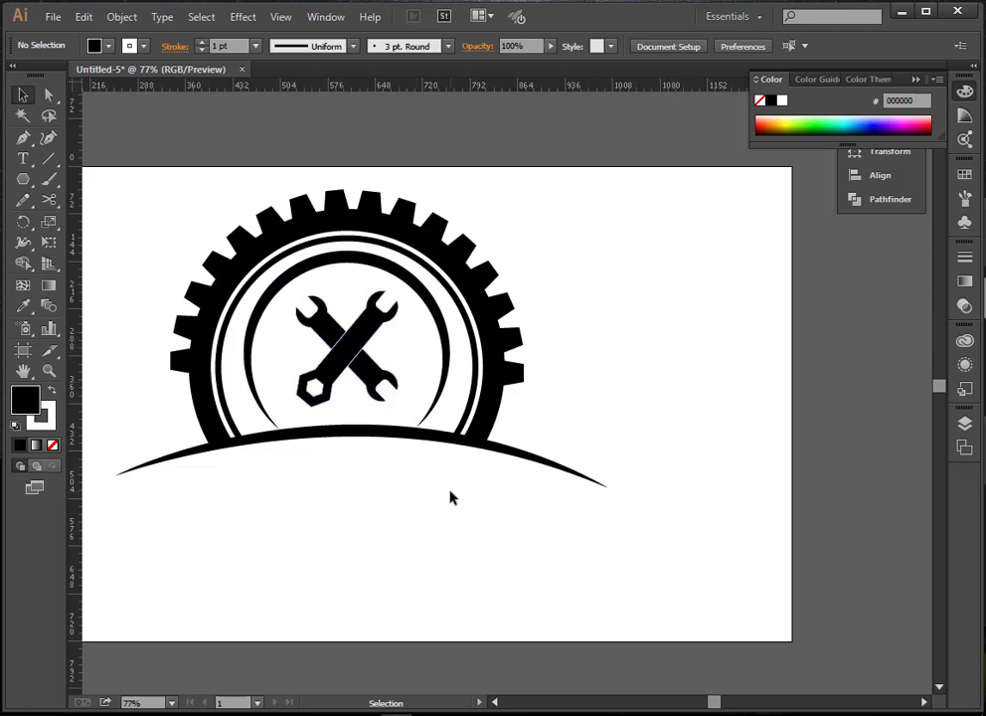
# Duplicate the tapered arc below the gear twice, placing one copy lower down and the other between the two arcs.
pyautogui.press('space')
pyautogui.moveTo(265, 480); pyautogui.dragTo(335, 414)
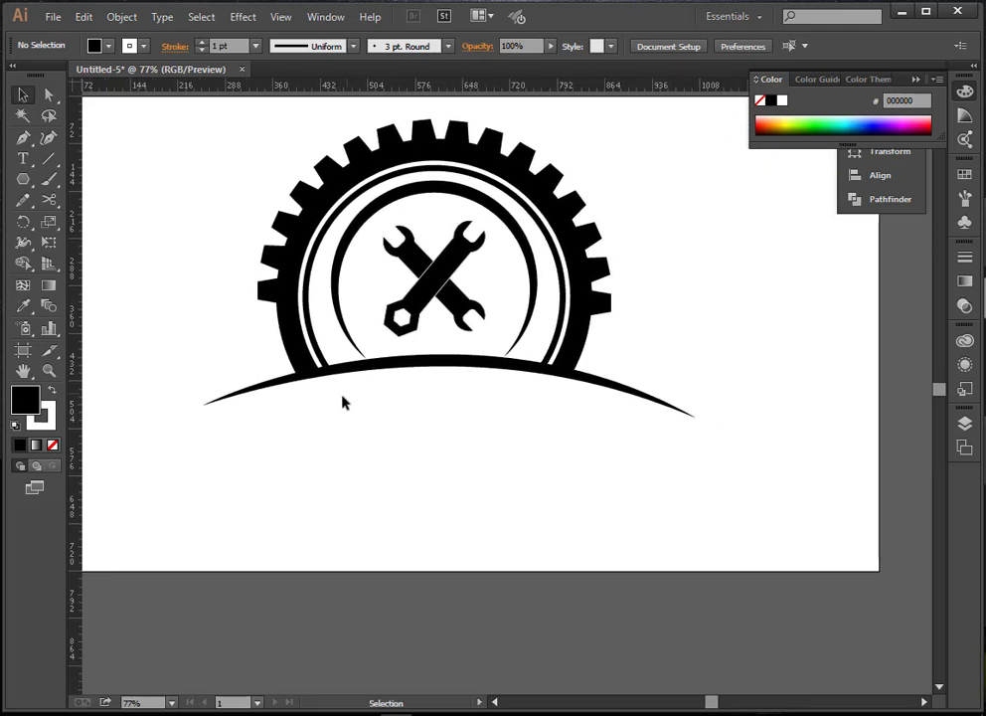
pyautogui.click(407, 366)
pyautogui.press('alt')
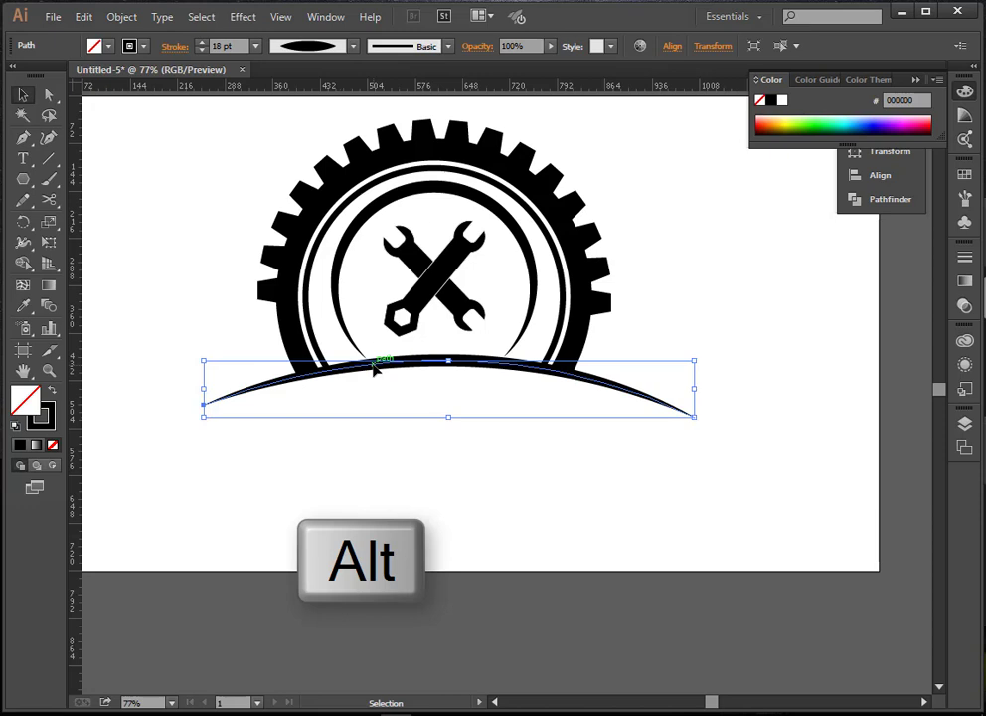
pyautogui.moveTo(374, 370); pyautogui.dragTo(378, 397)
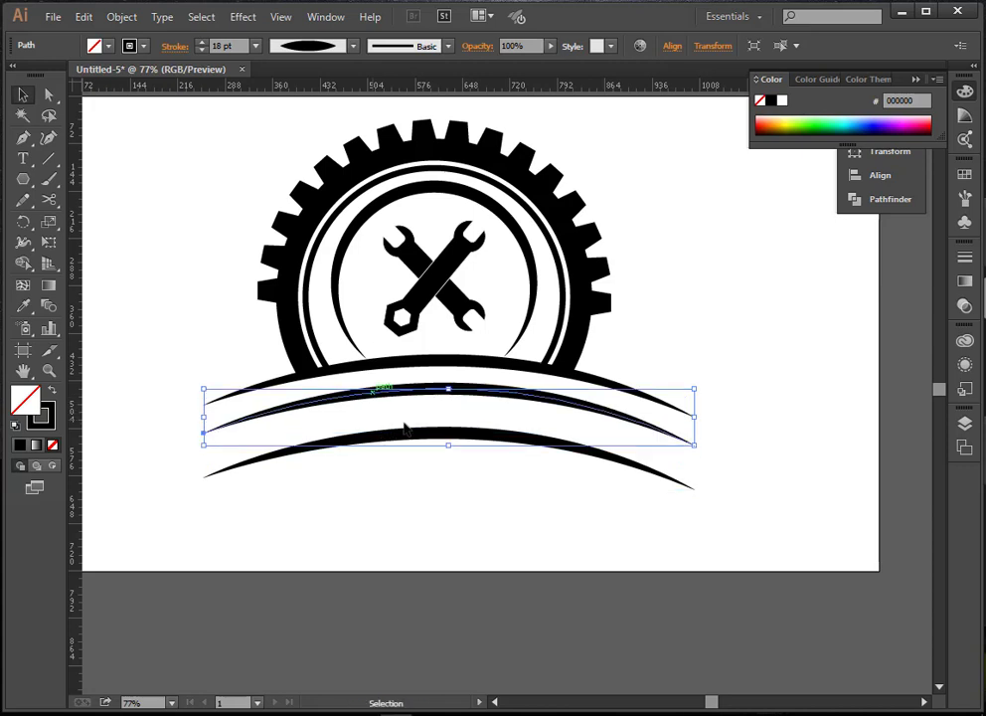
# Set the middle arc copy to the Uniform width profile and a 1 pt stroke.
pyautogui.click(316, 49)
pyautogui.click(302, 80)
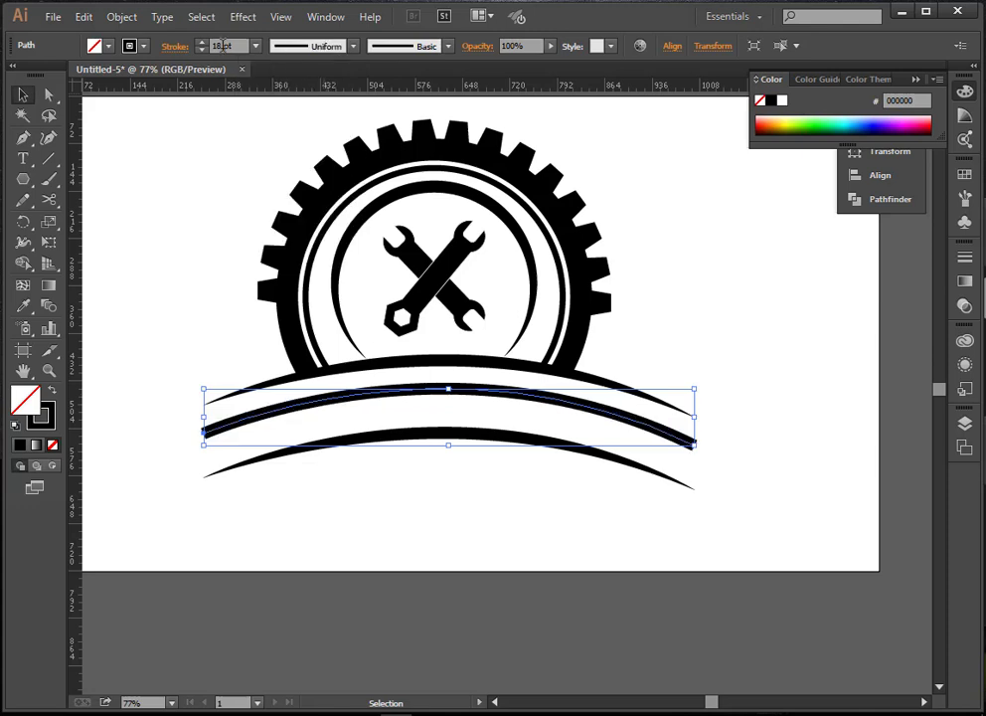
pyautogui.click(256, 45)
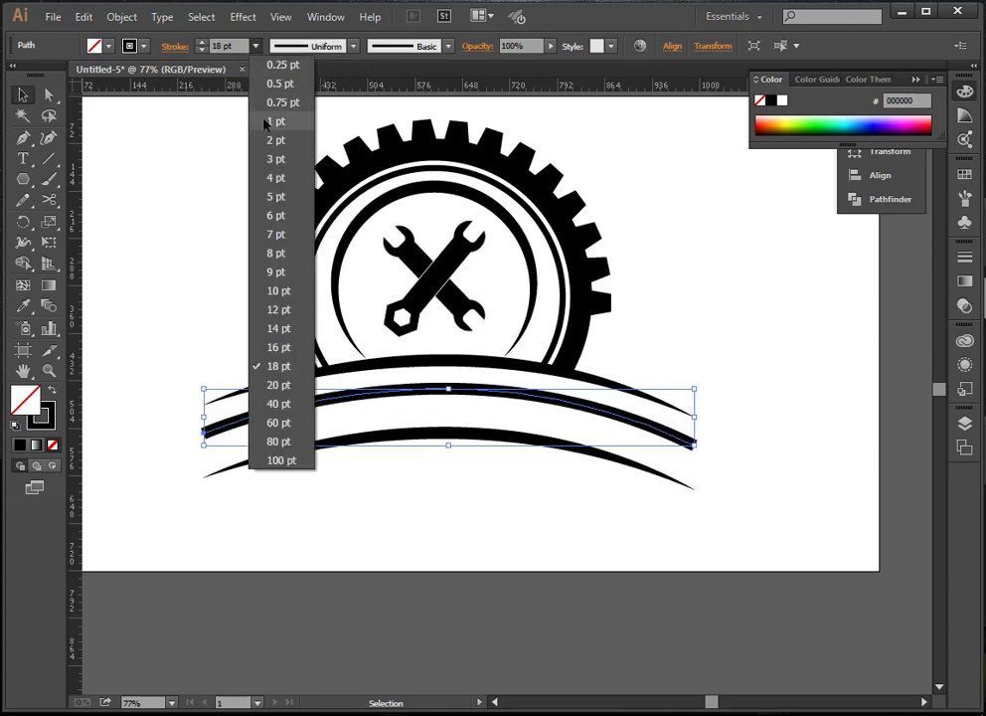
pyautogui.click(271, 183)
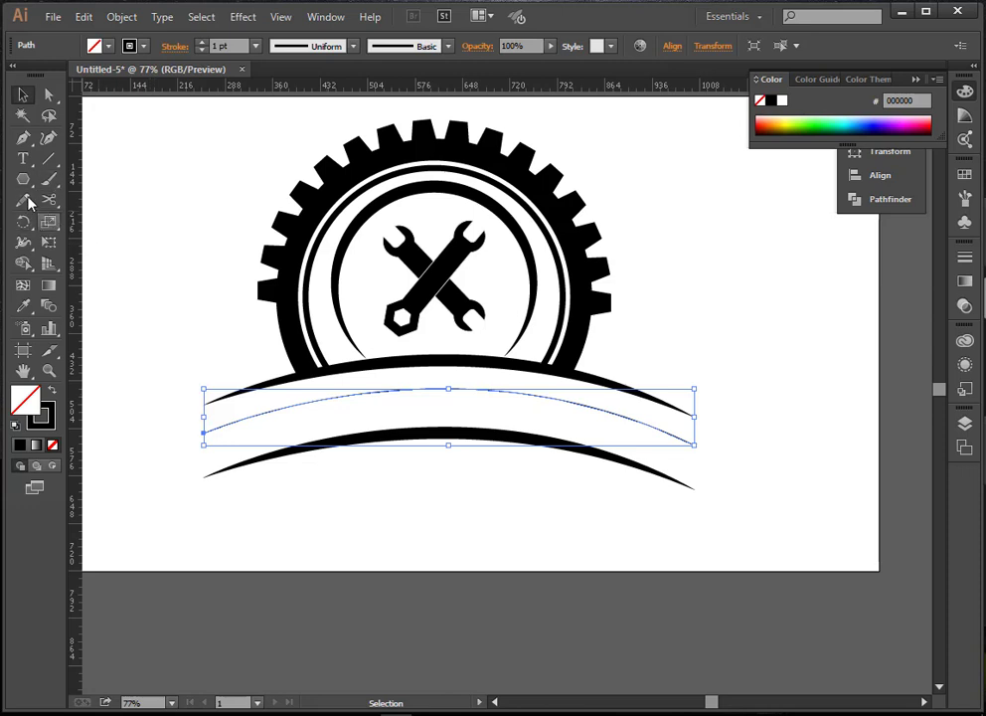
# Enter the text "Mécanique Bani Akka" along the thin middle arc using the Type tool.
pyautogui.press('t')
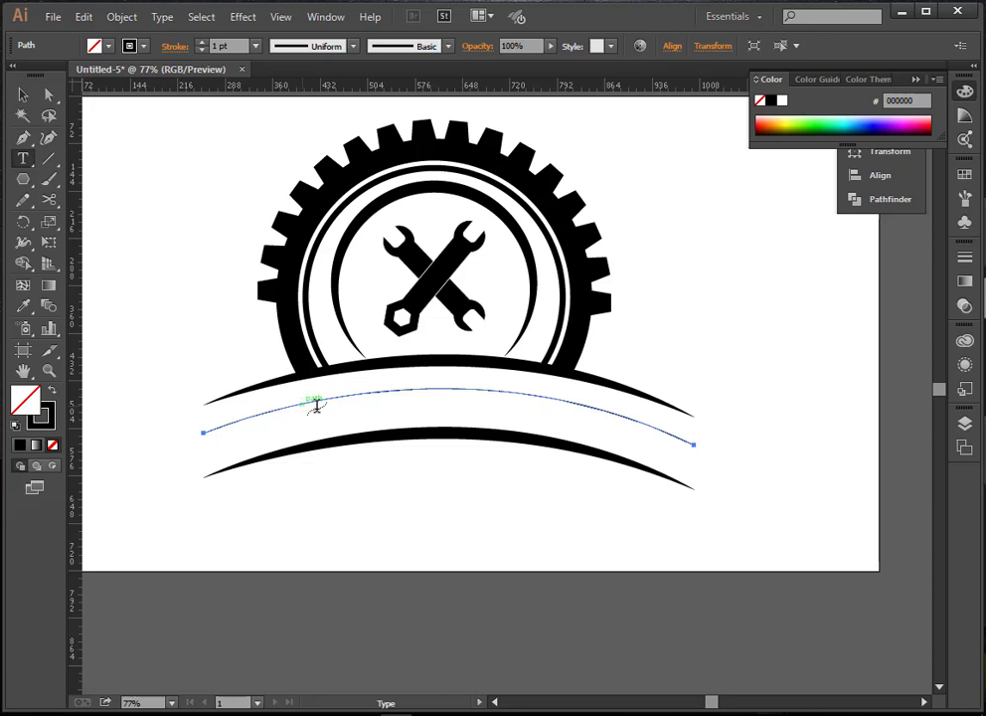
pyautogui.click(302, 398)
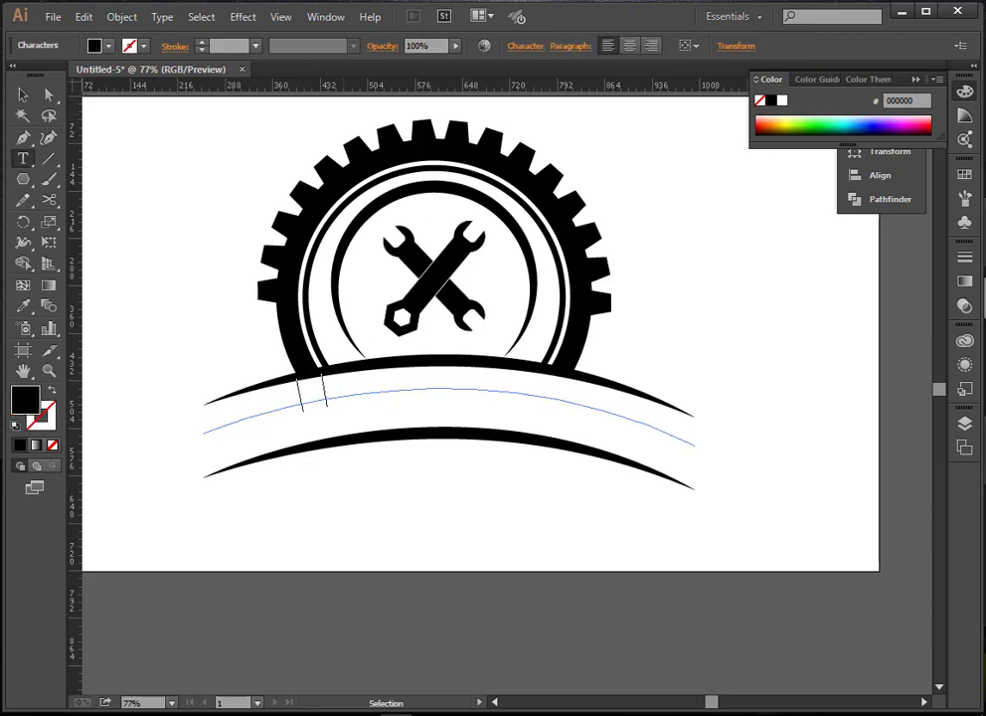
pyautogui.write('Mé')
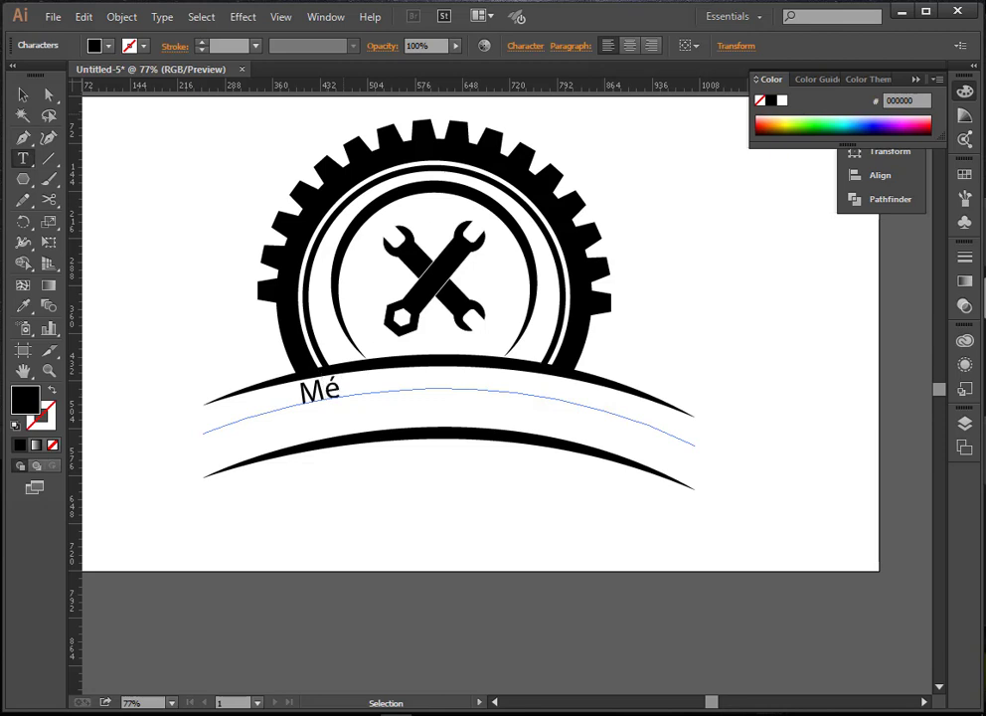
pyautogui.write('qu')
pyautogui.press('BackSpace')
pyautogui.press('BackSpace')
pyautogui.press('BackSpace')
pyautogui.write('canique')
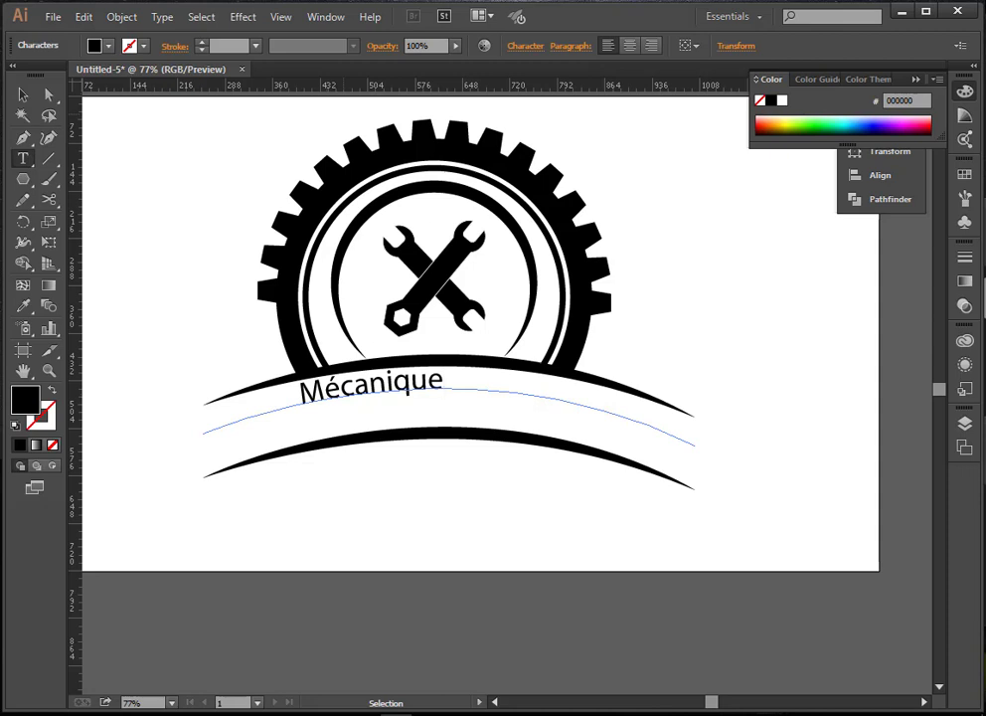
pyautogui.write('Bani')
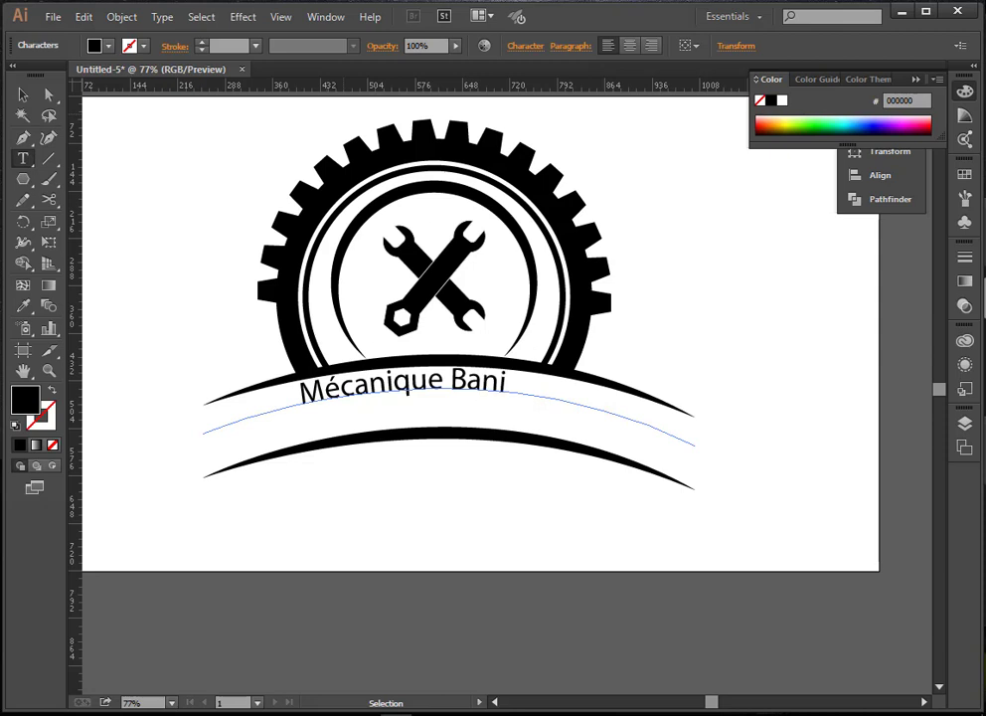
pyautogui.write(' AKKA')
pyautogui.press('BackSpace')
pyautogui.press('BackSpace')
pyautogui.press('BackSpace')
pyautogui.write('kka')
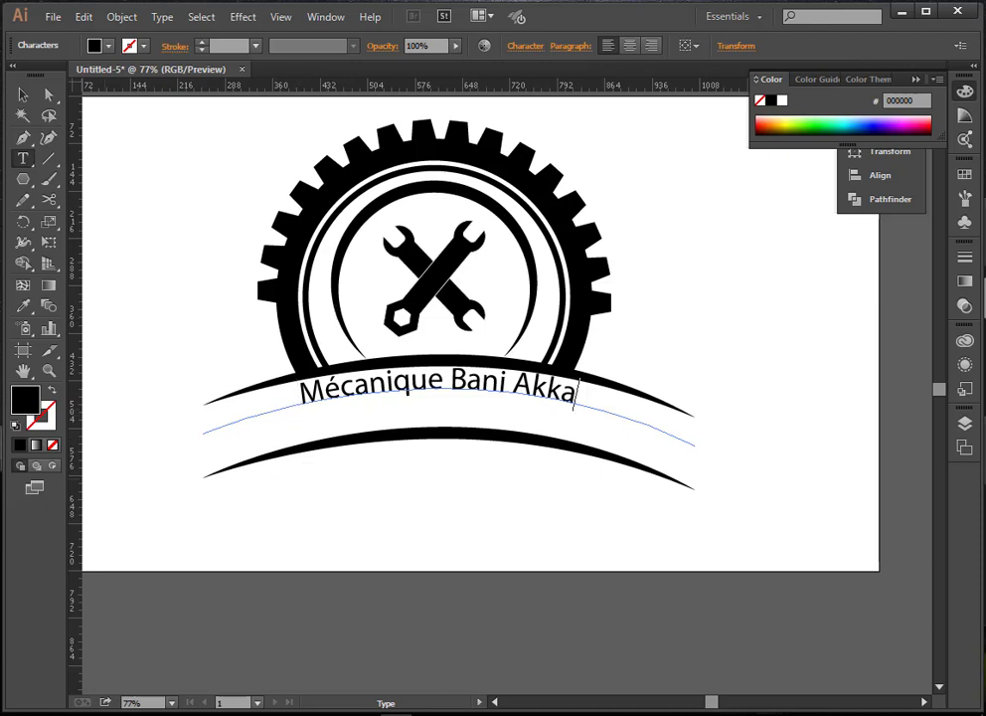
# Add a leading space to shift the text slightly along its arc, and select the lower tapered arc.
pyautogui.hotkey('ctrl', 'shift', 'c')
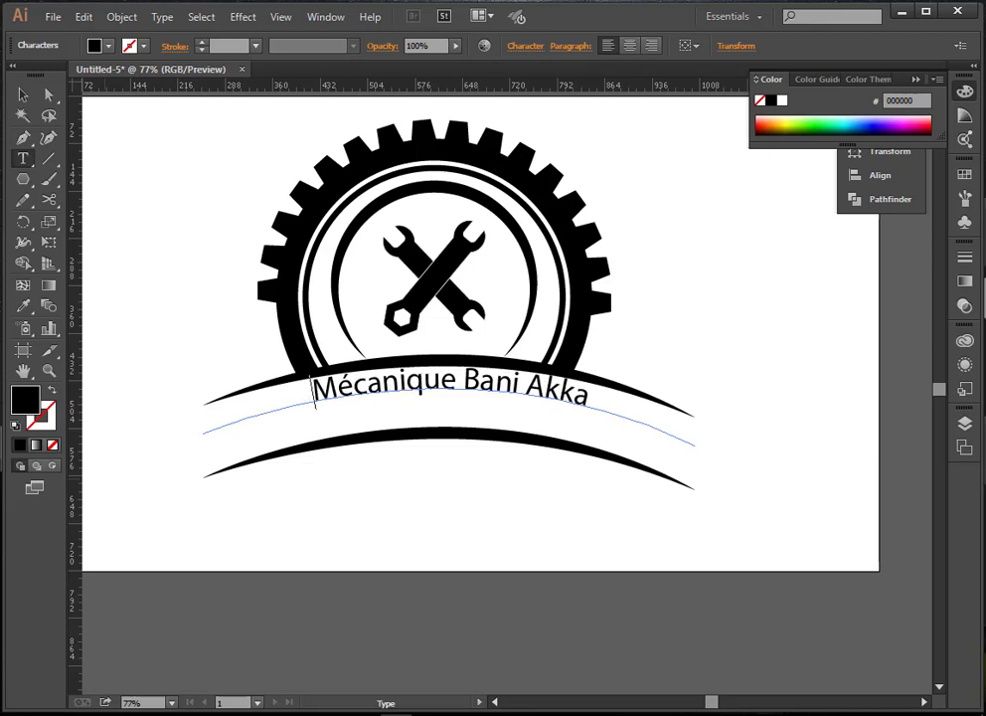
pyautogui.click(23, 94)
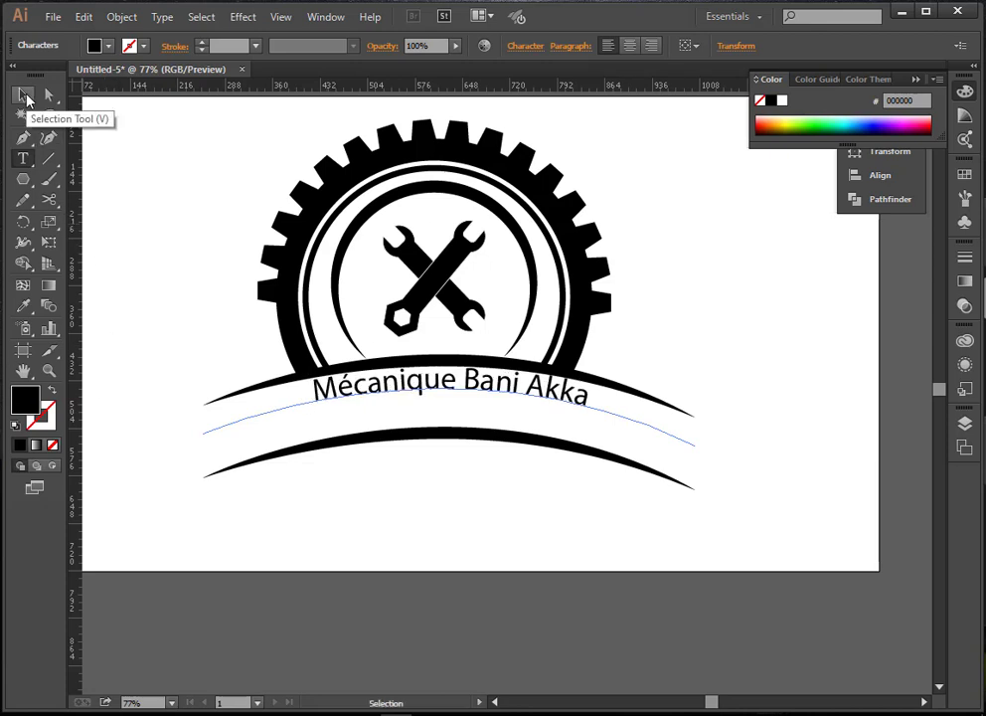
pyautogui.click(499, 441)
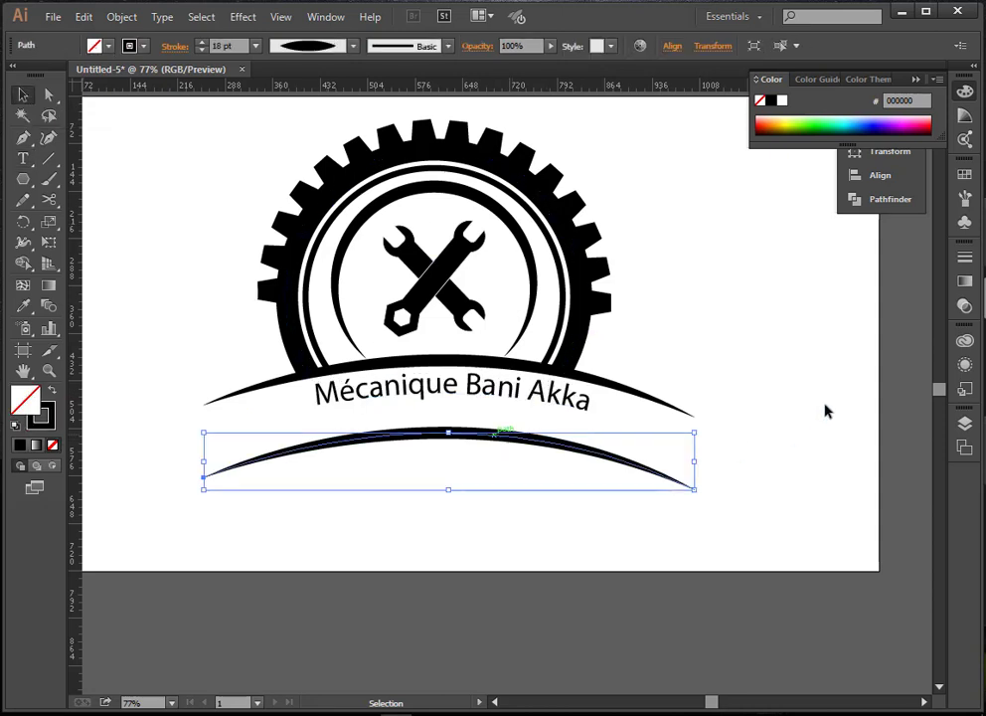
# Nudge the lower tapered arc upward, closer to the curved text.
pyautogui.press('Up')
pyautogui.press('Up')
pyautogui.press('Up')
pyautogui.press('Up')
pyautogui.press('Up')
pyautogui.press('Up')
pyautogui.press('Up')
pyautogui.press('Up')
pyautogui.press('Up')
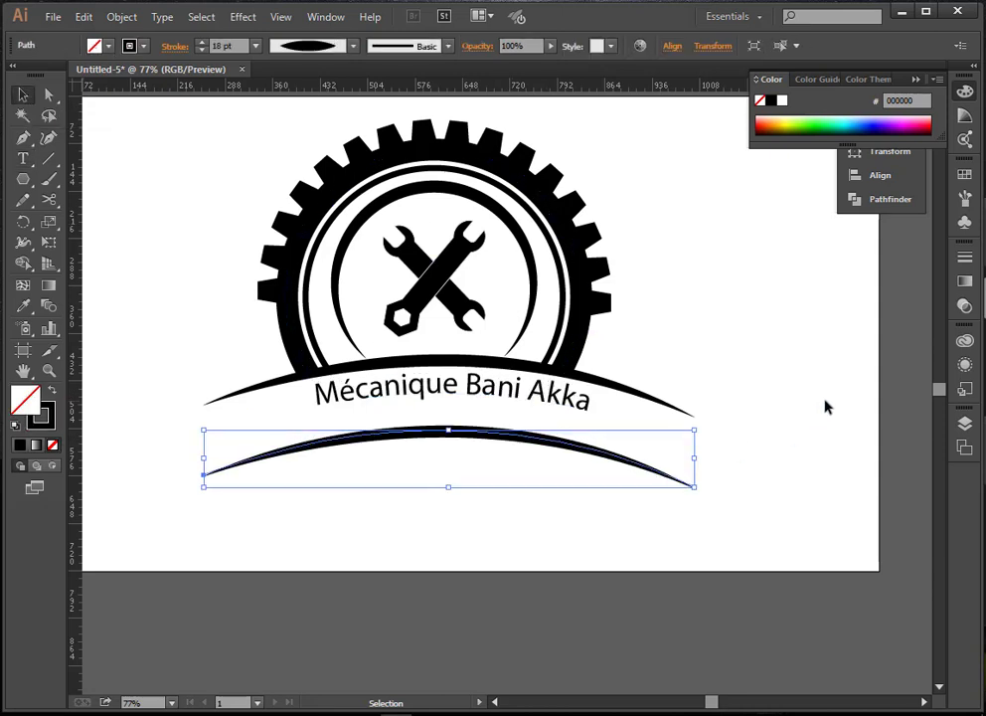
pyautogui.press('Up')
pyautogui.press('Up')
pyautogui.press('Up')
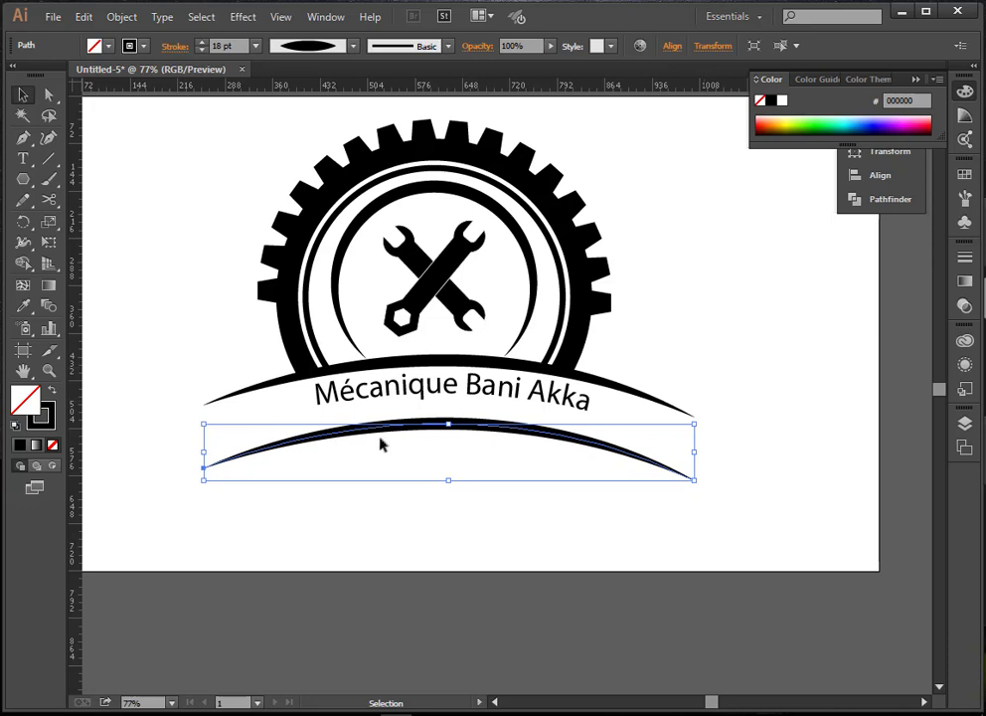
# Set the curved text "Mécanique Bani Akka" to the Bold style of Myriad Pro.
pyautogui.click(445, 403)
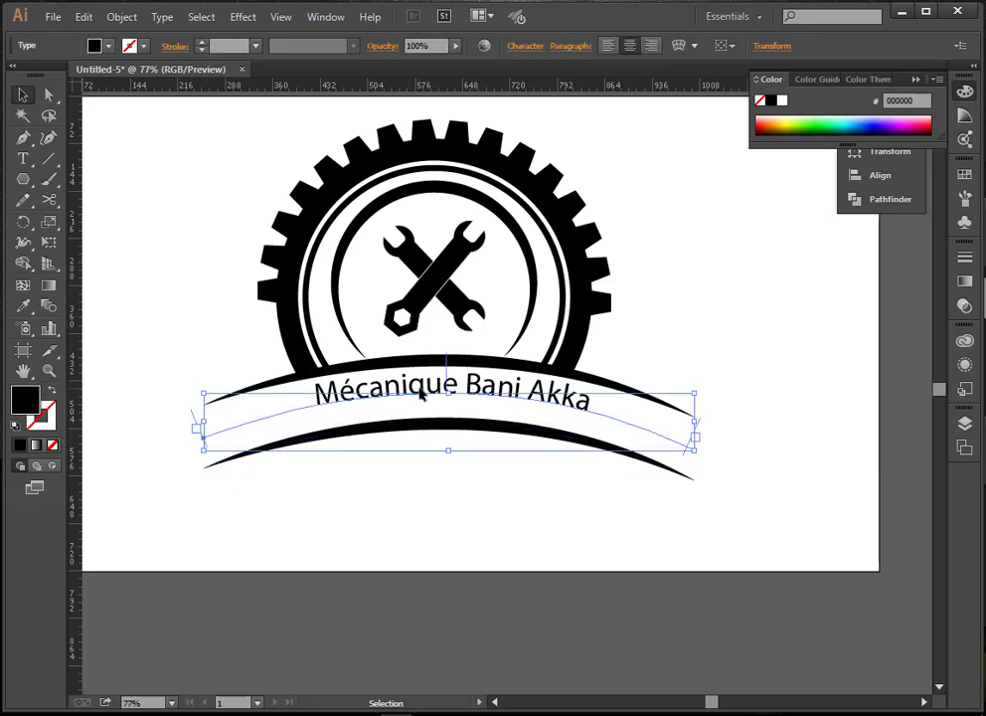
pyautogui.click(525, 45)
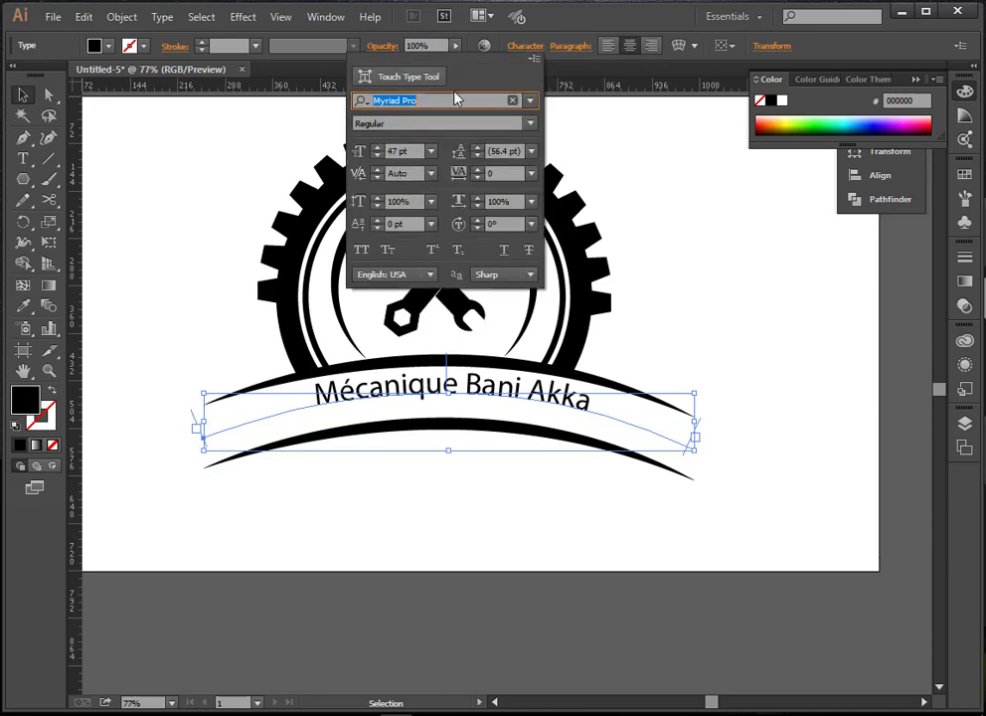
pyautogui.click(527, 124)
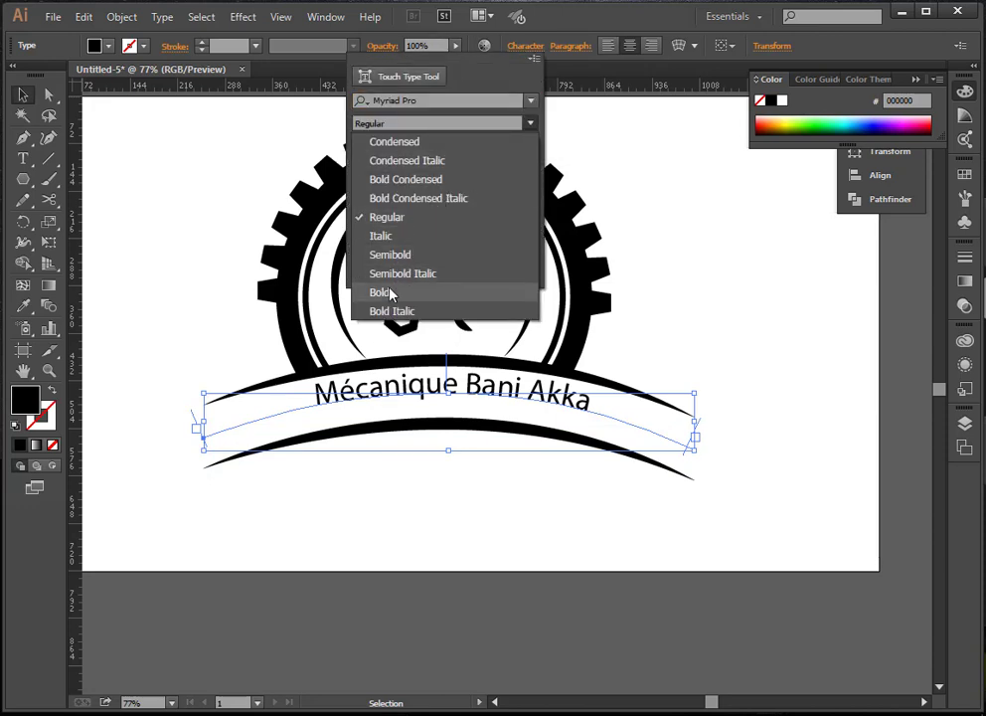
pyautogui.press('Escape')
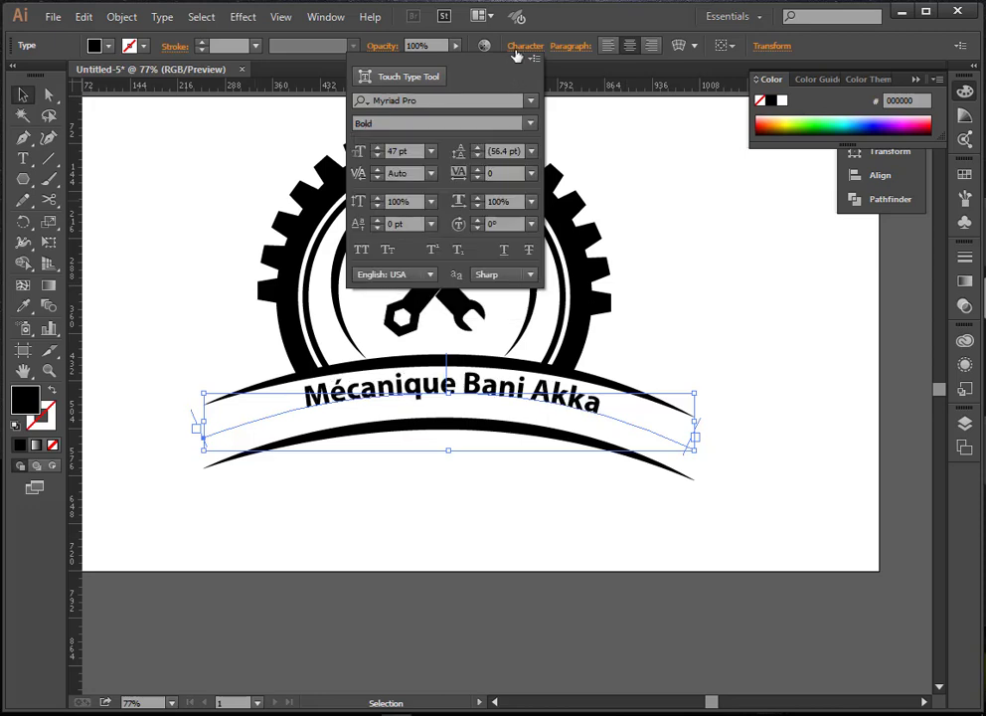
pyautogui.click(517, 48)
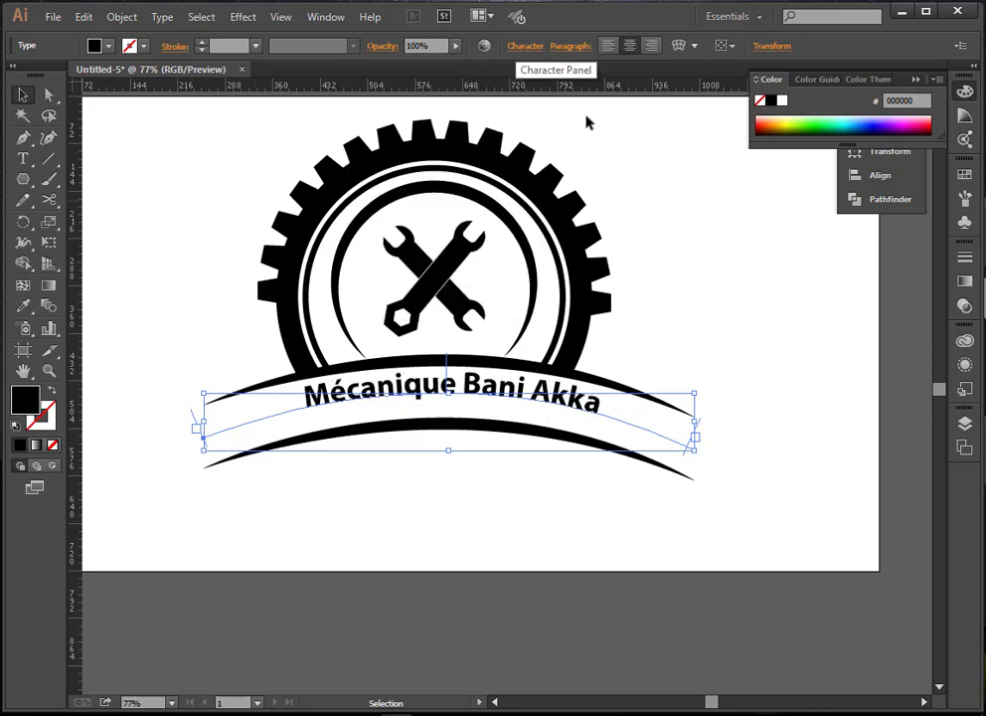
pyautogui.click(673, 269)
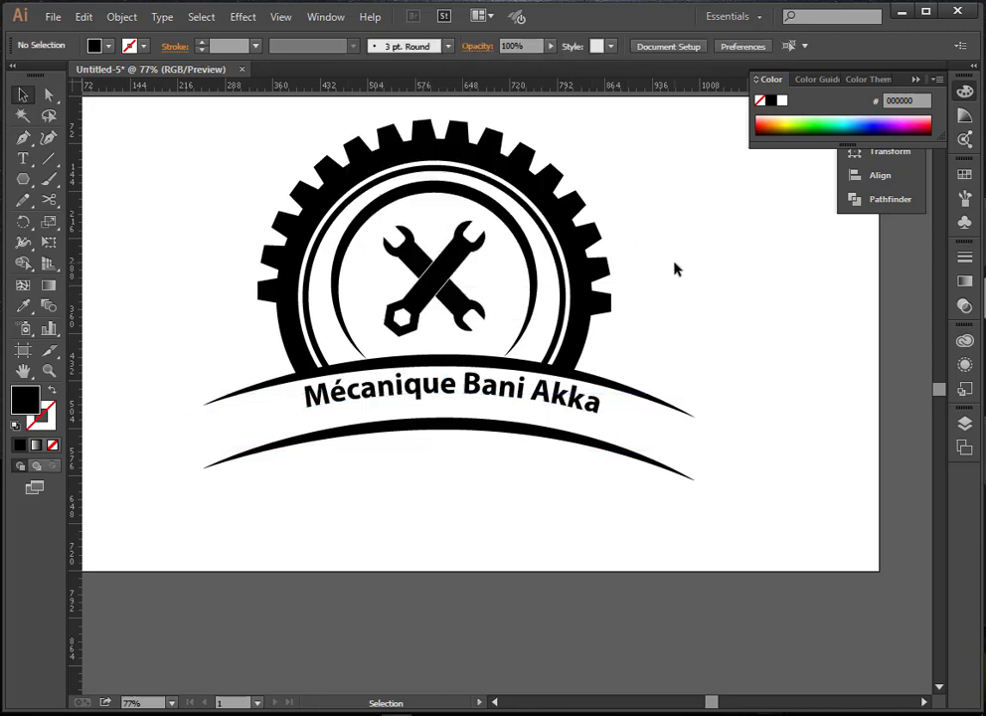
# Nudge the lower tapered arc further up so it sits just beneath the bold text.
pyautogui.click(481, 432)
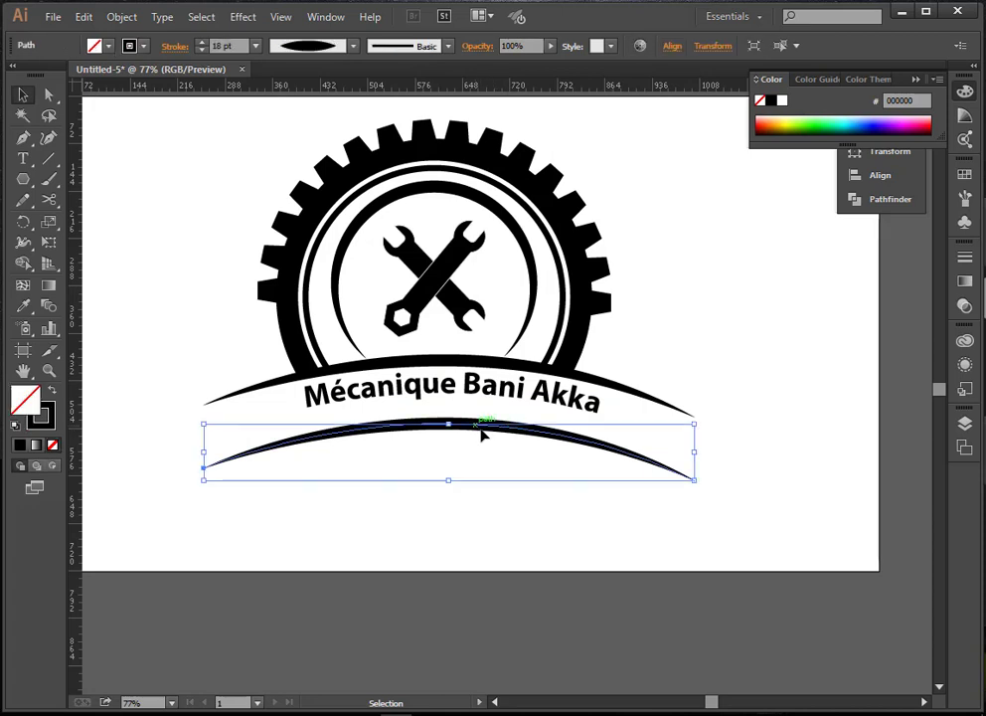
pyautogui.press('Up')
pyautogui.press('Up')
pyautogui.press('Up')
pyautogui.press('Up')
pyautogui.press('Up')
pyautogui.press('Up')
pyautogui.press('Up')
pyautogui.press('Up')
pyautogui.press('Up')
pyautogui.press('Up')
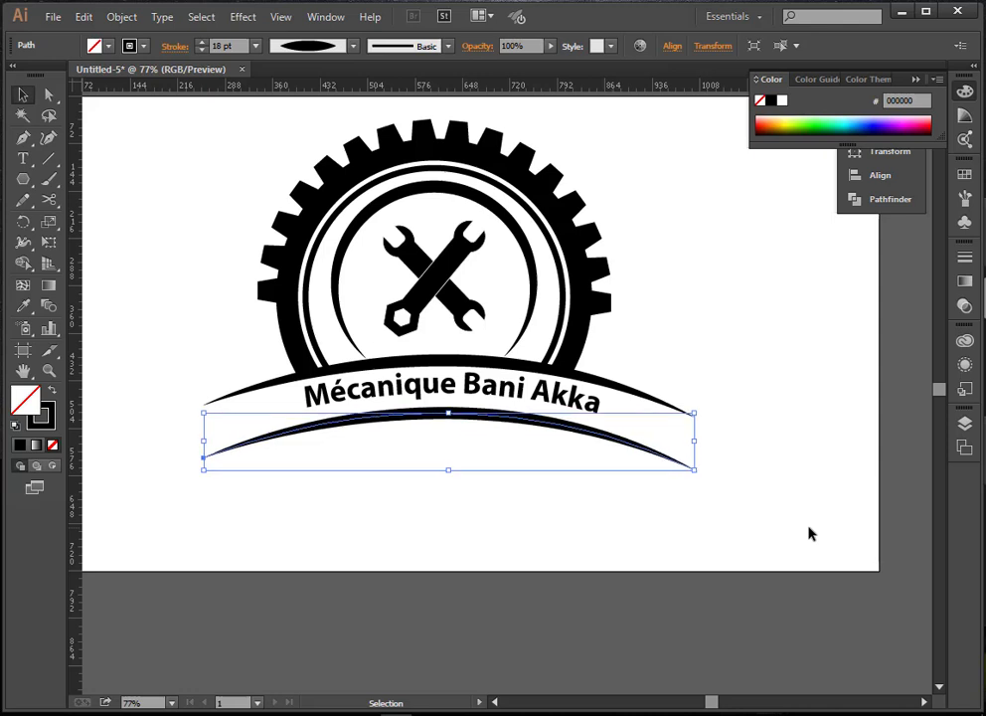
pyautogui.click(810, 532)
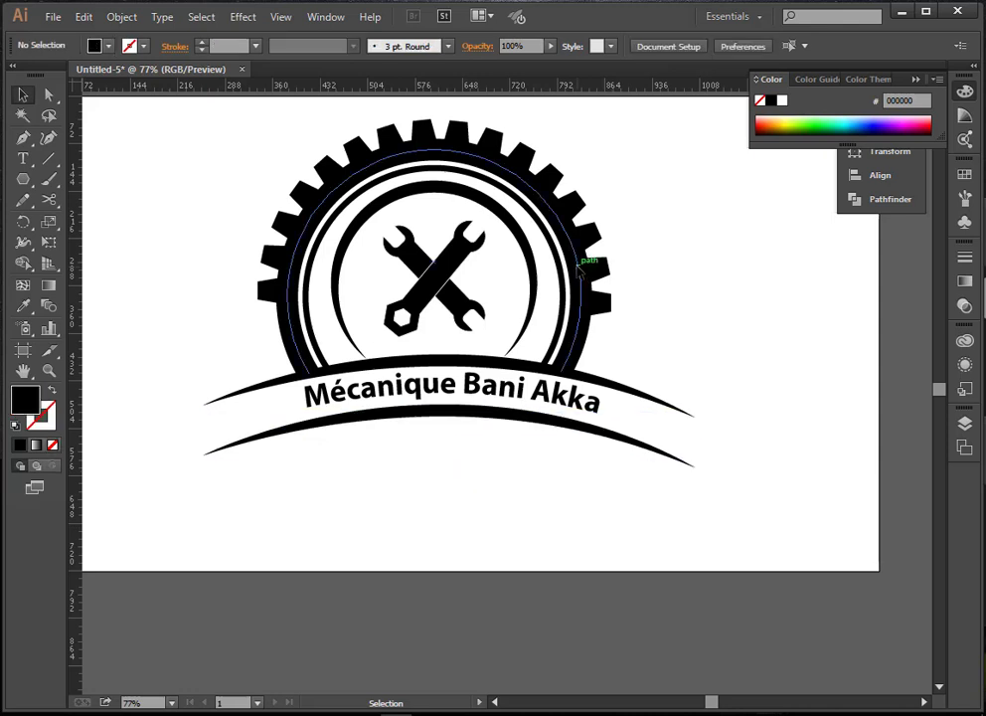
# Expand the fill and stroke of the thick 33 pt gear ring into a filled shape.
pyautogui.click(580, 266)
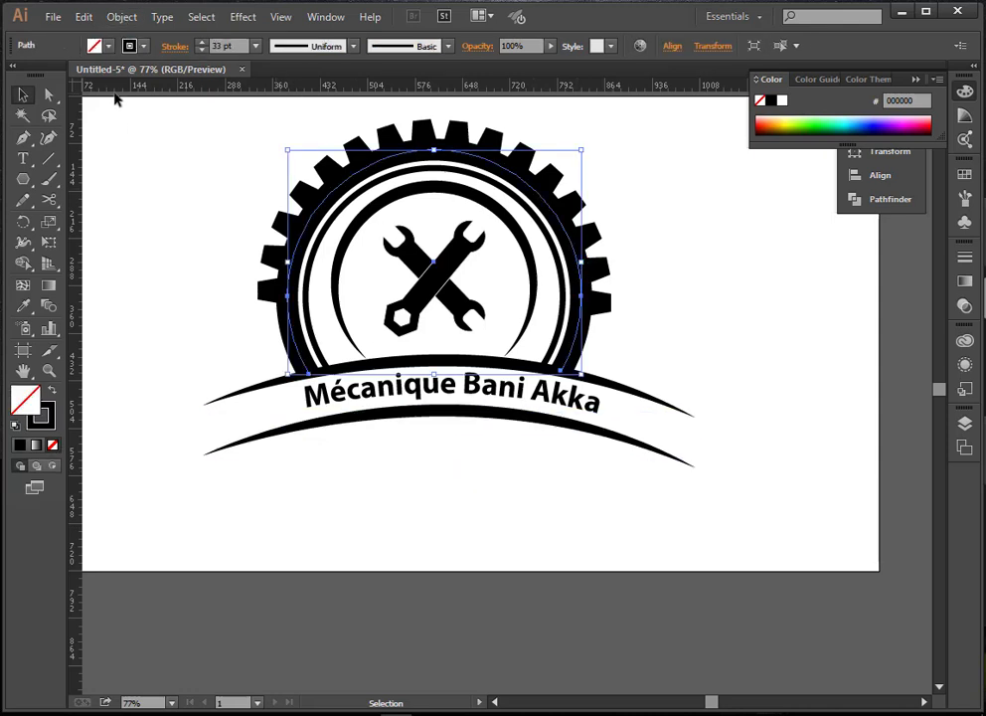
pyautogui.click(117, 18)
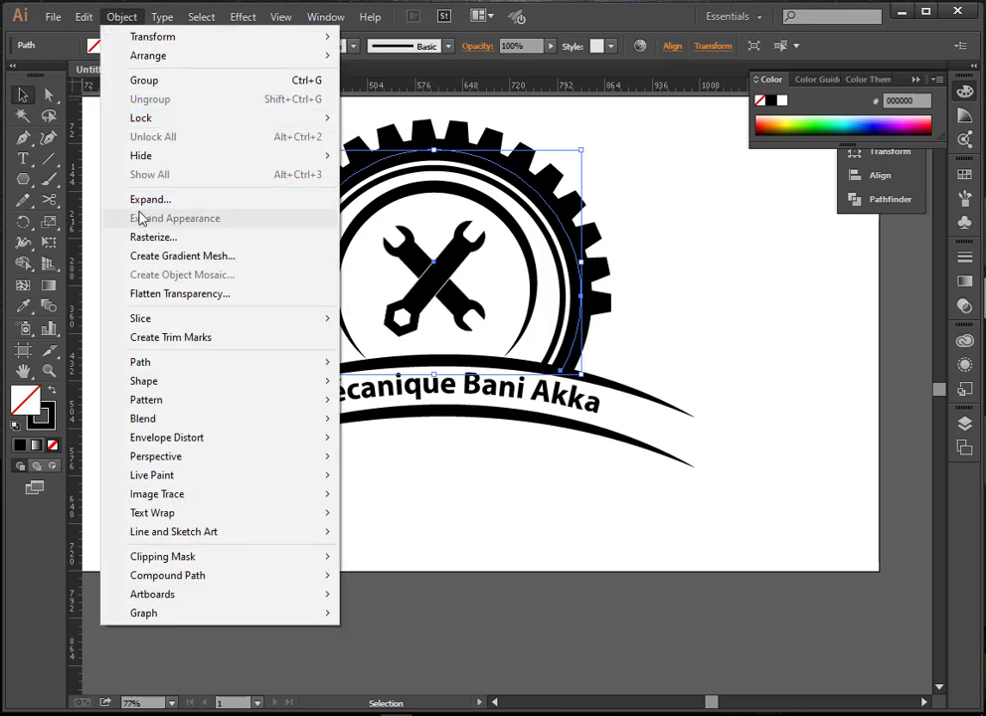
pyautogui.click(137, 201)
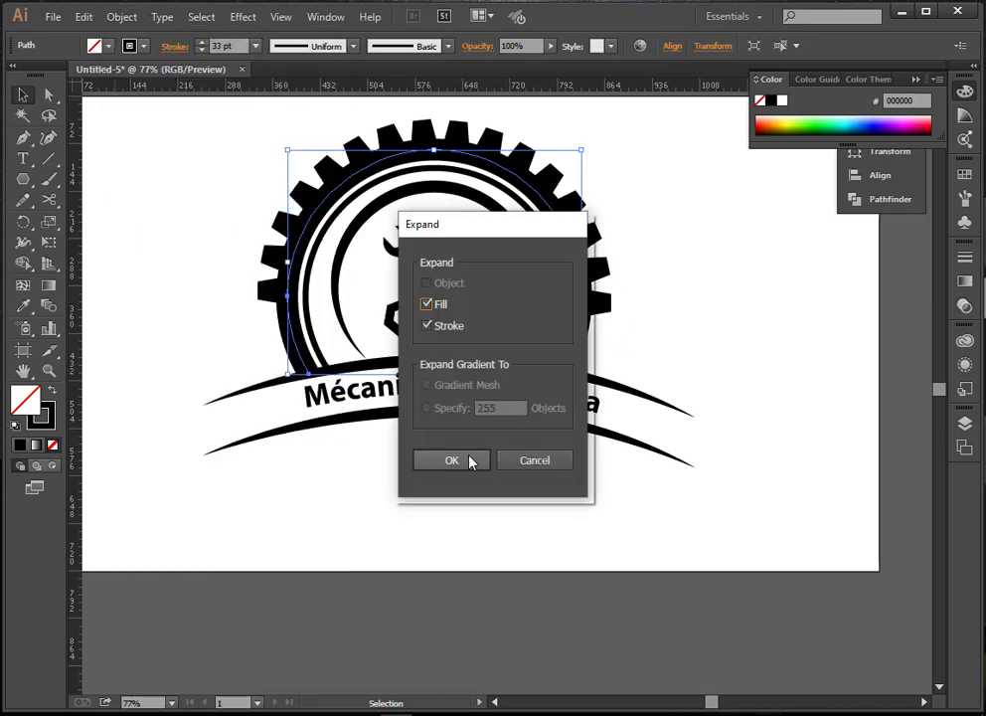
pyautogui.click(471, 461)
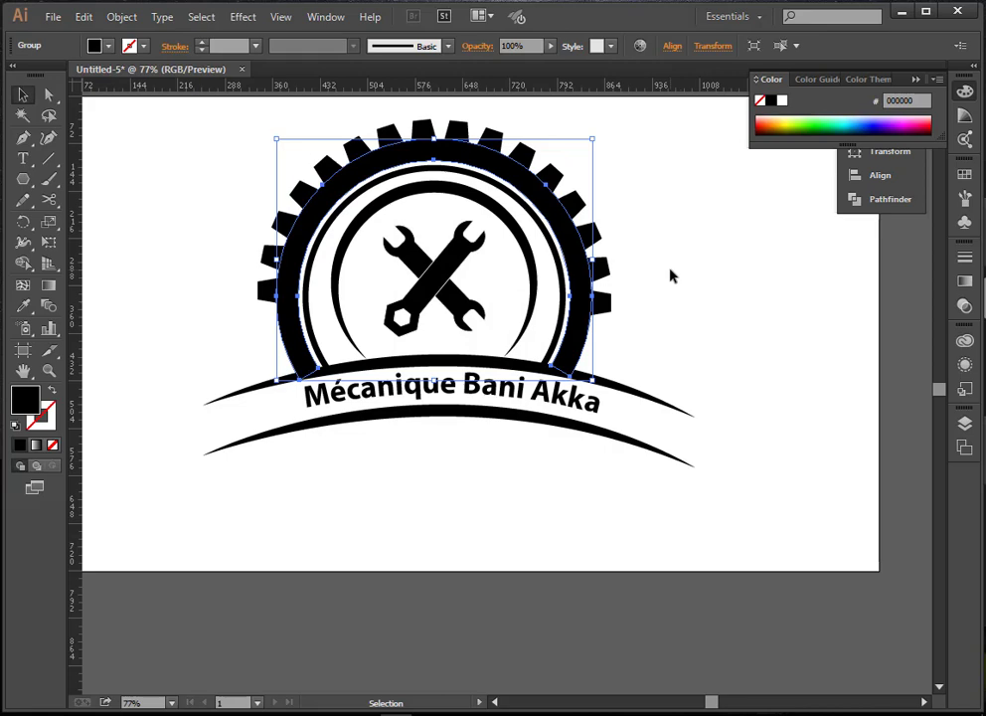
pyautogui.click(670, 276)
# Expand the fill and stroke of the thin 9 pt ring just inside the gear.
pyautogui.click(540, 227)
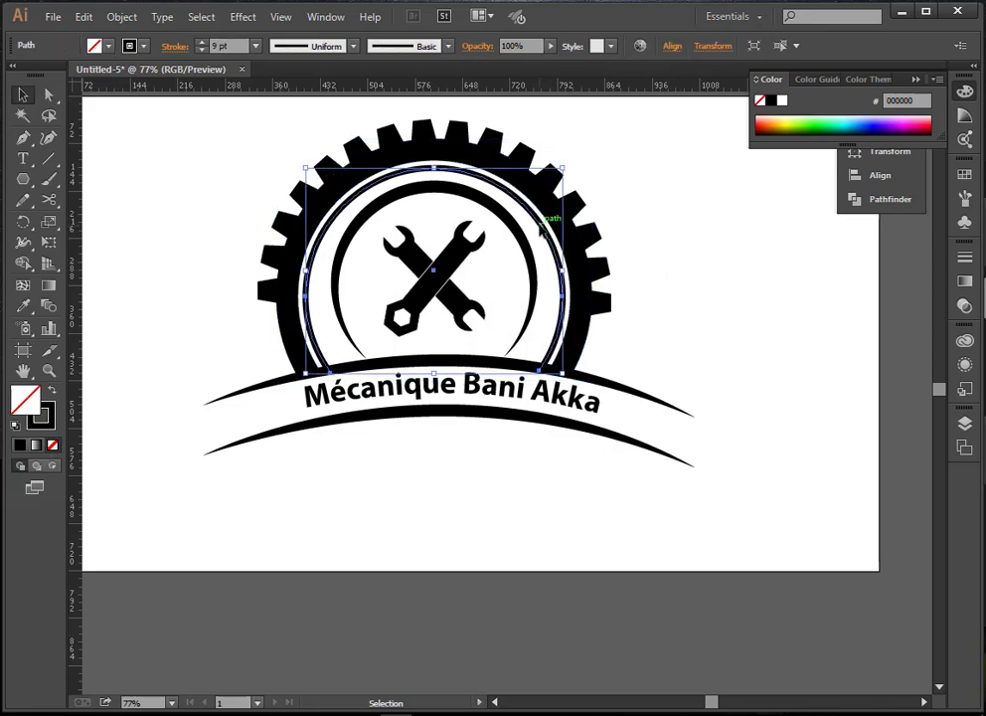
pyautogui.click(123, 17)
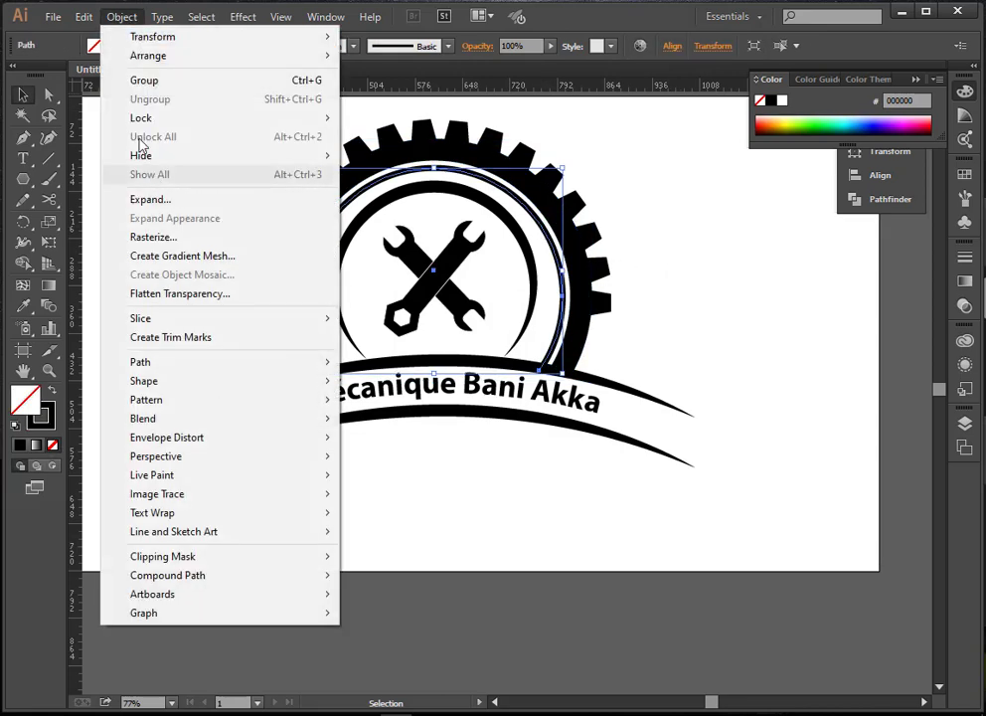
pyautogui.click(144, 200)
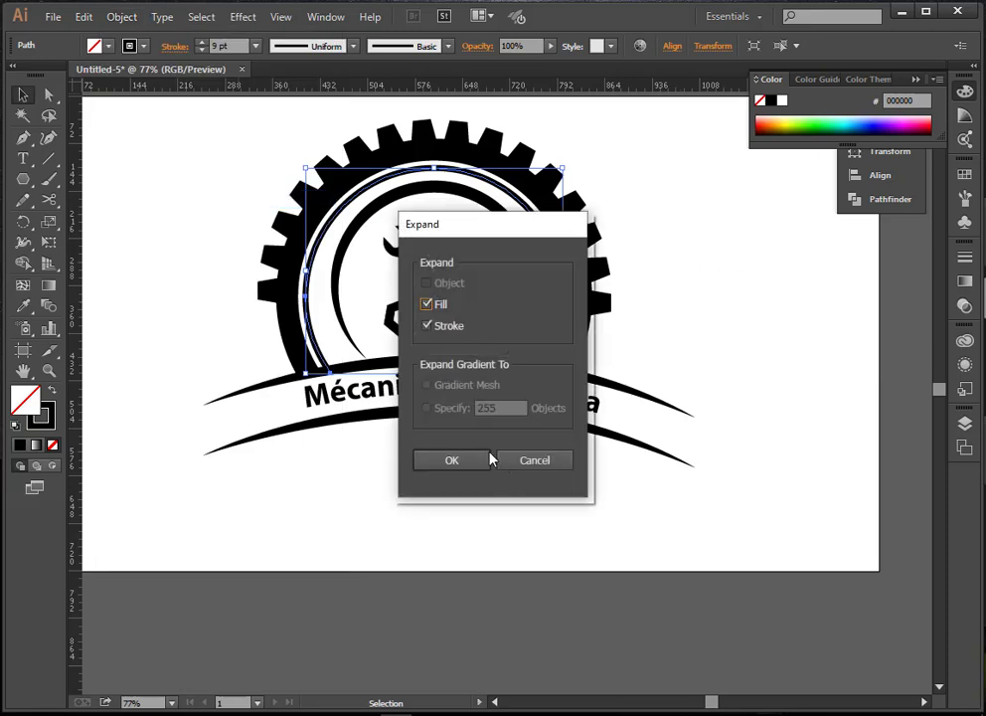
pyautogui.click(469, 460)
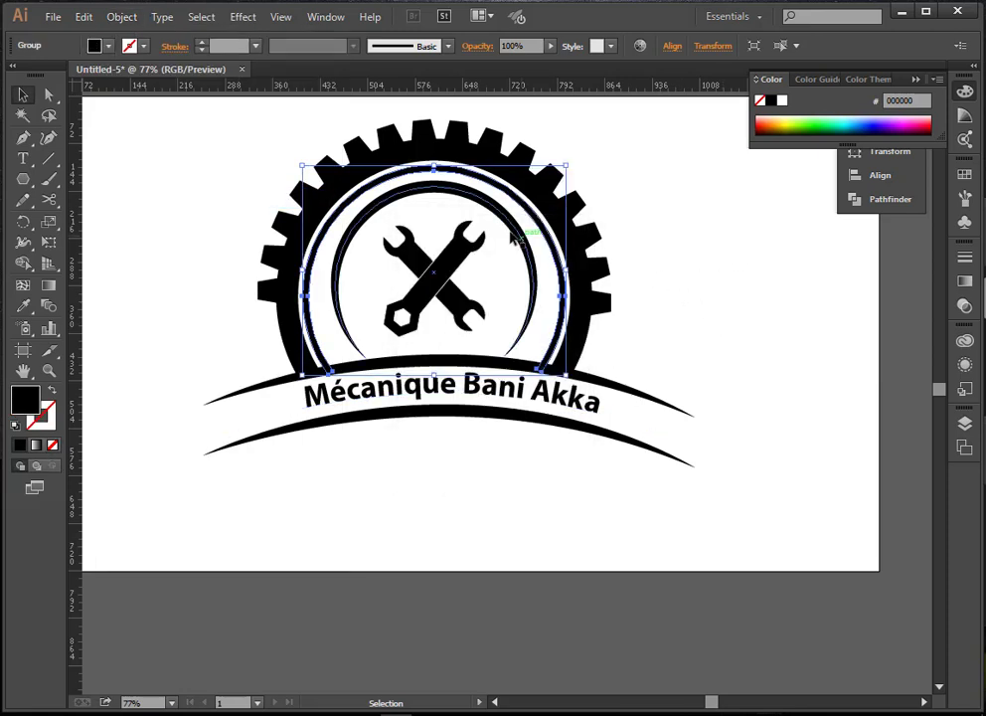
# Apply Expand Appearance to the innermost tapered ring around the wrenches.
pyautogui.click(512, 236)
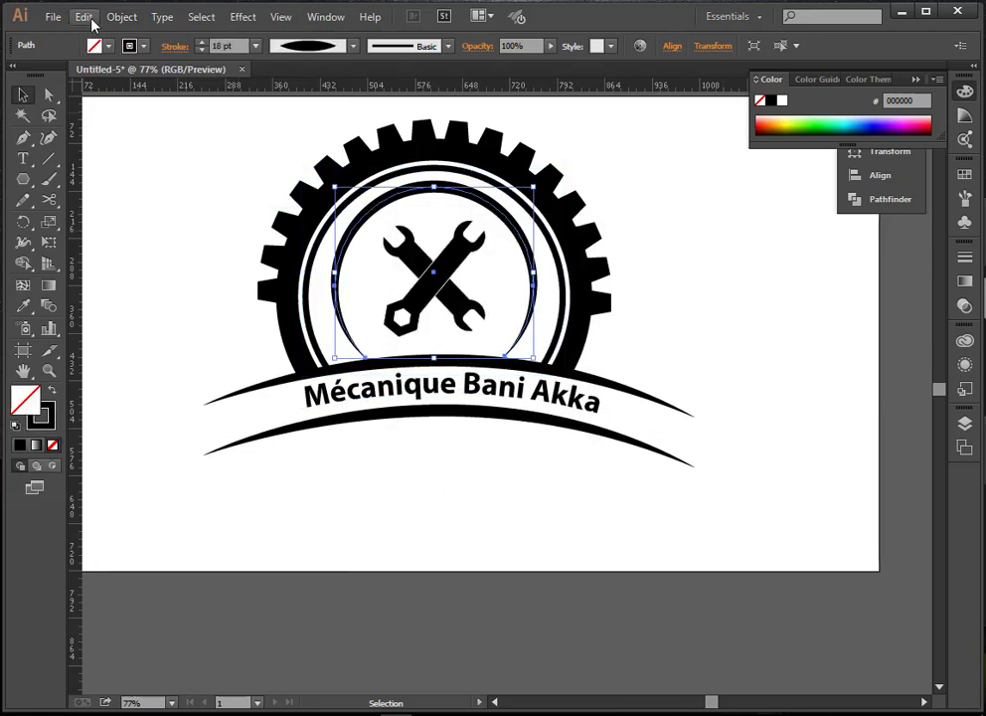
pyautogui.click(122, 17)
pyautogui.click(144, 218)
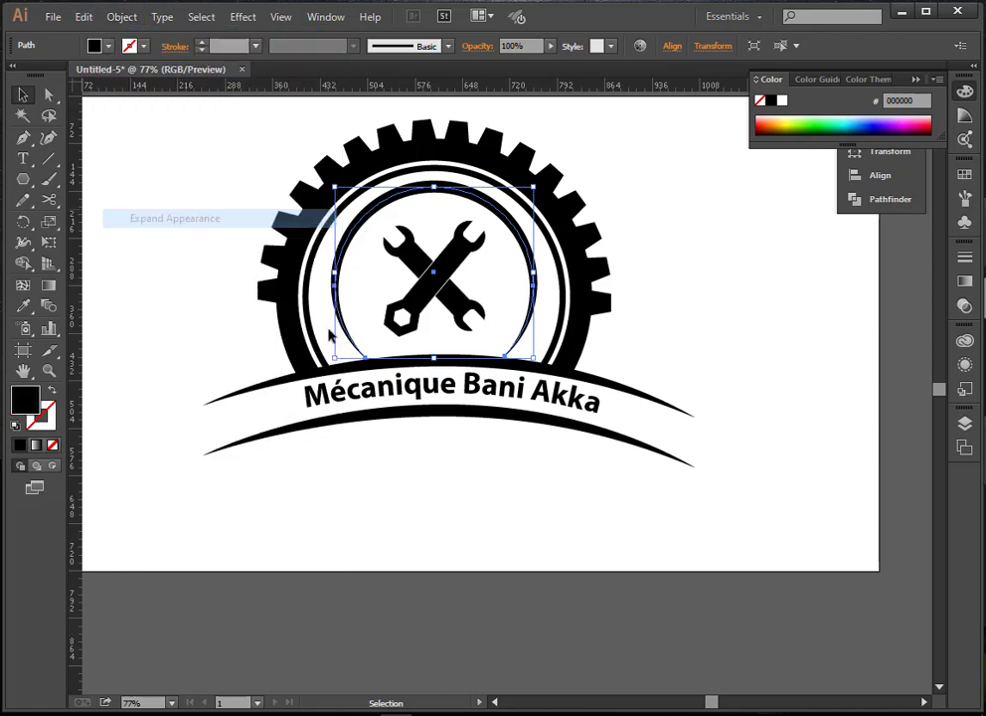
pyautogui.click(695, 266)
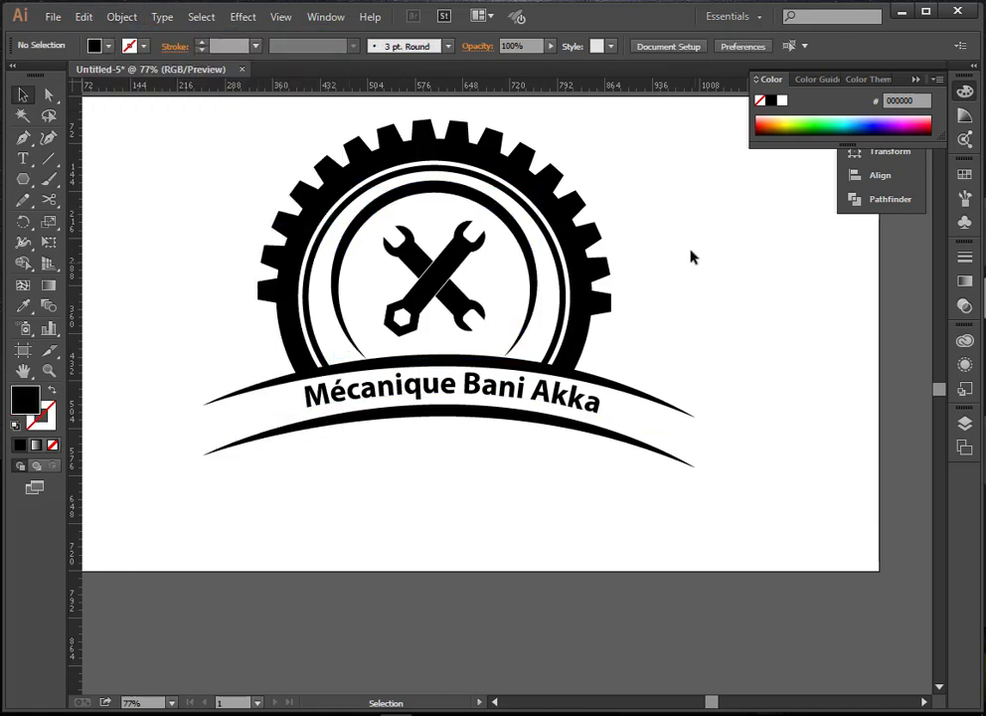
# Fill the group of gear teeth with the light blue swatch 29ABE2.
pyautogui.click(426, 144)
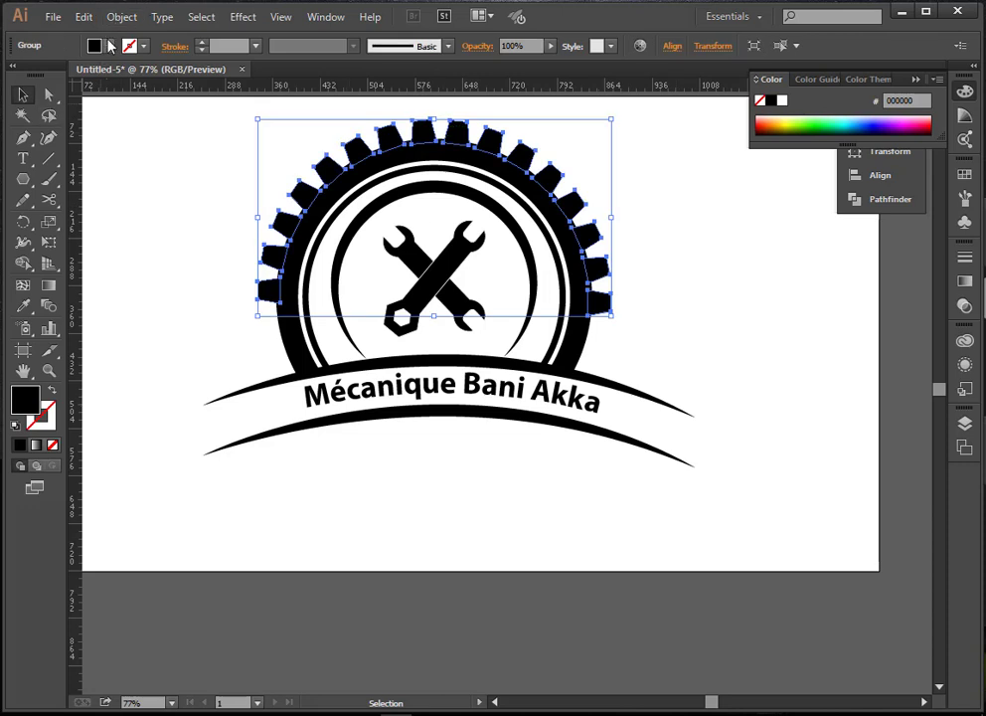
pyautogui.click(109, 46)
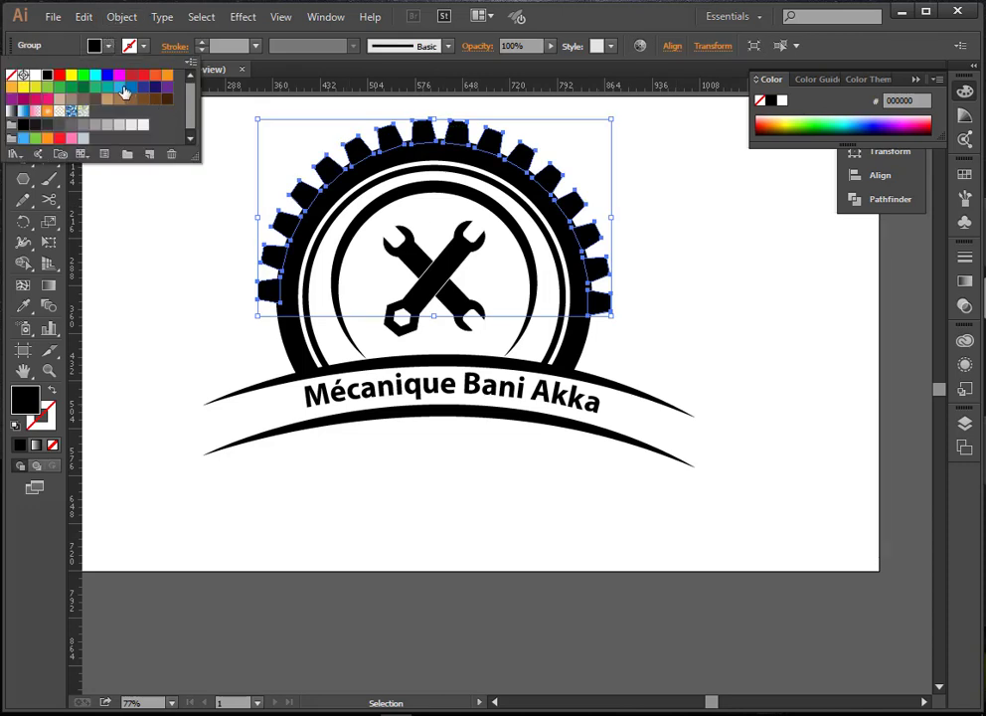
pyautogui.click(120, 87)
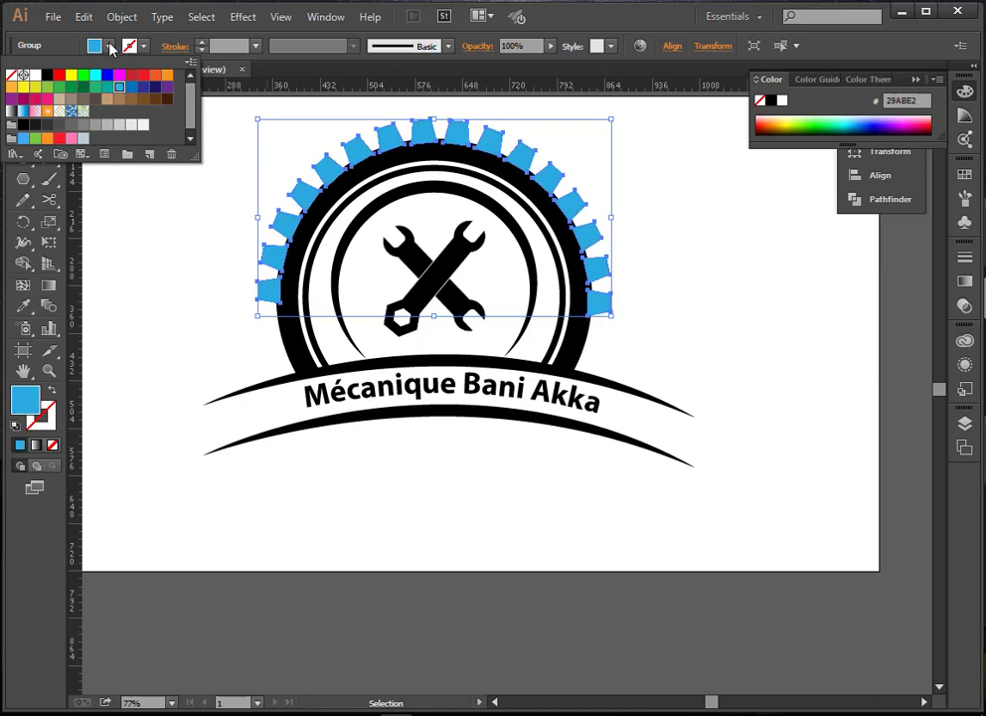
pyautogui.click(91, 49)
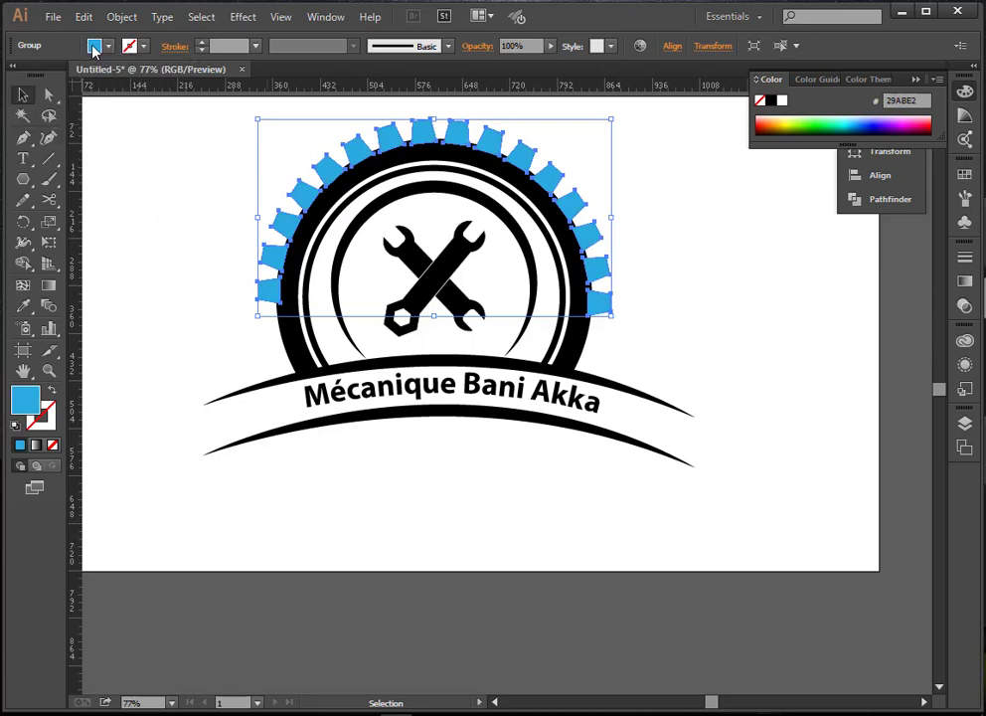
pyautogui.click(664, 195)
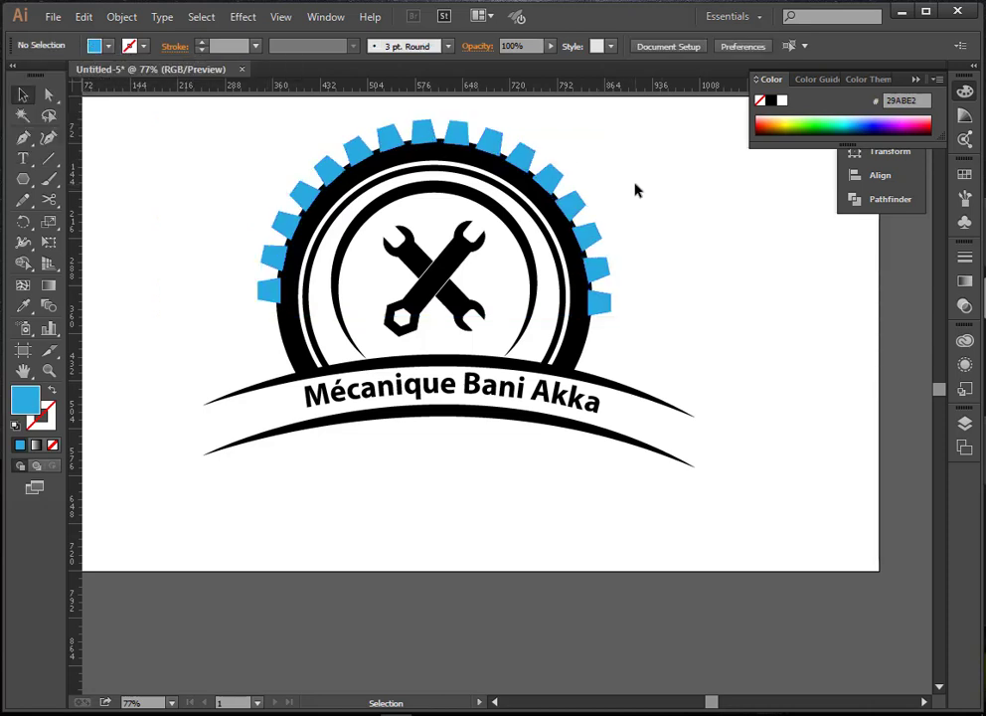
# Copy the teeth's light blue fill onto the thick gear ring with the Eyedropper.
pyautogui.click(503, 177)
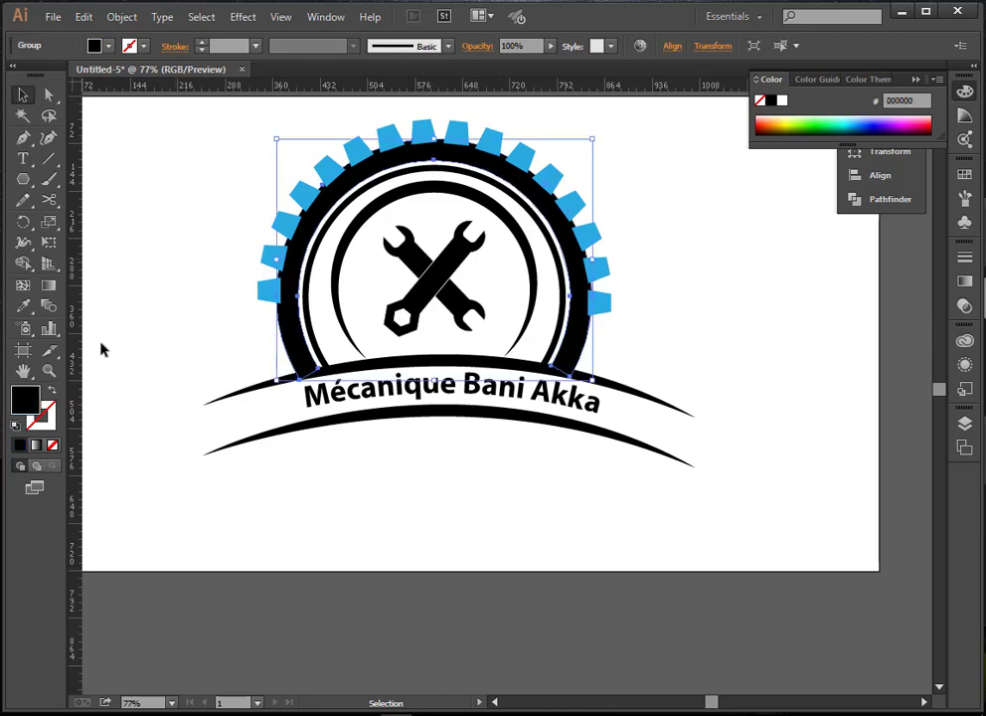
pyautogui.press('i')
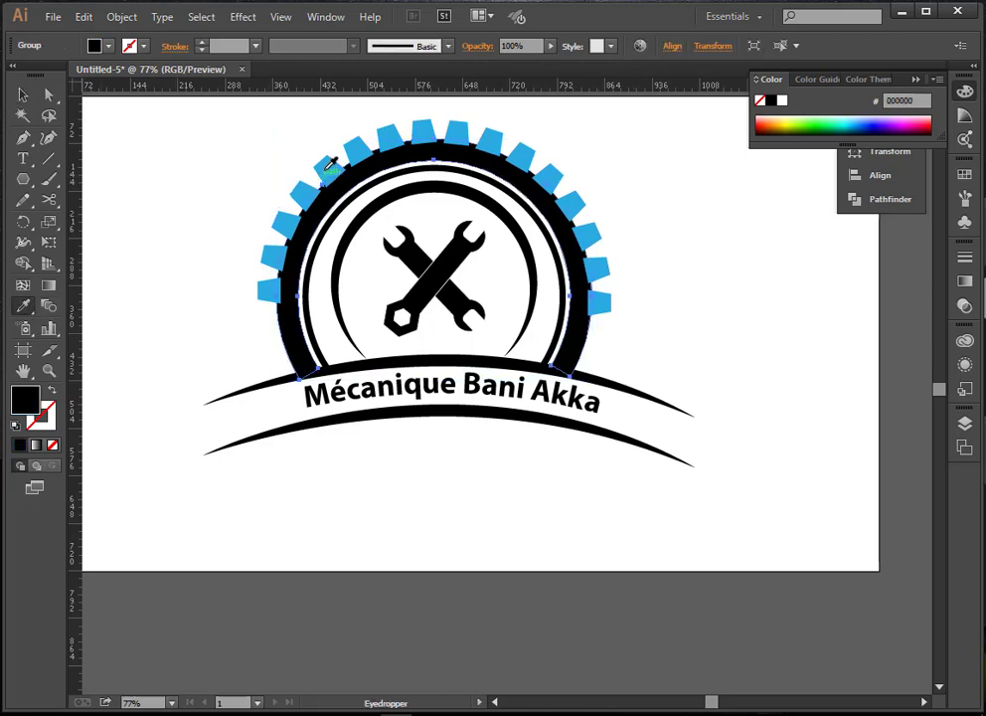
pyautogui.click(301, 192)
pyautogui.press('v')
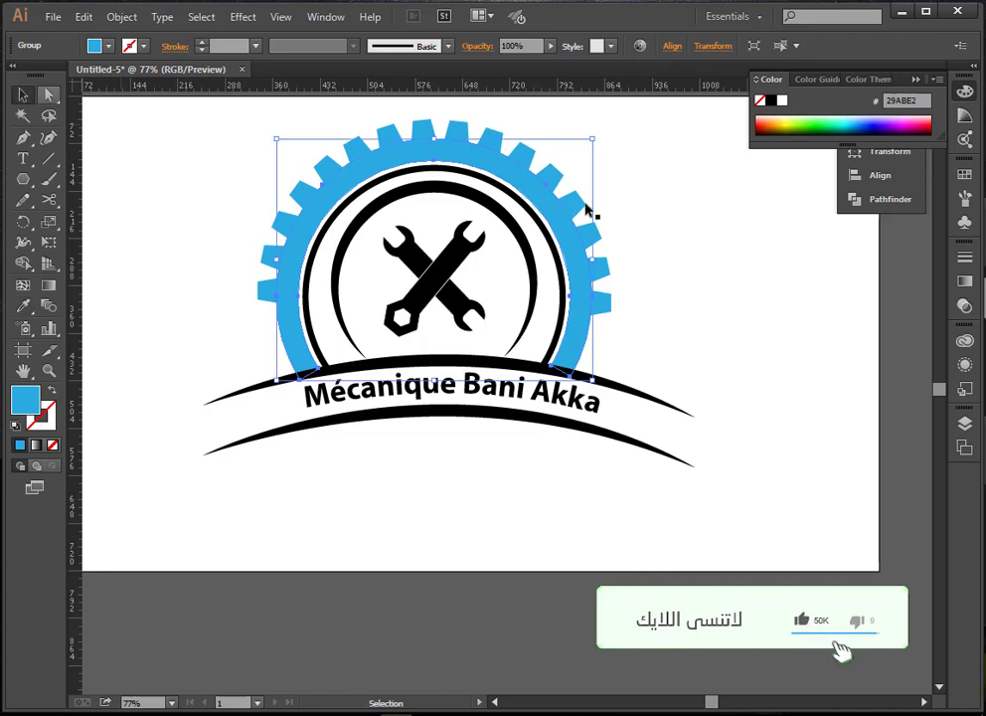
pyautogui.click(660, 207)
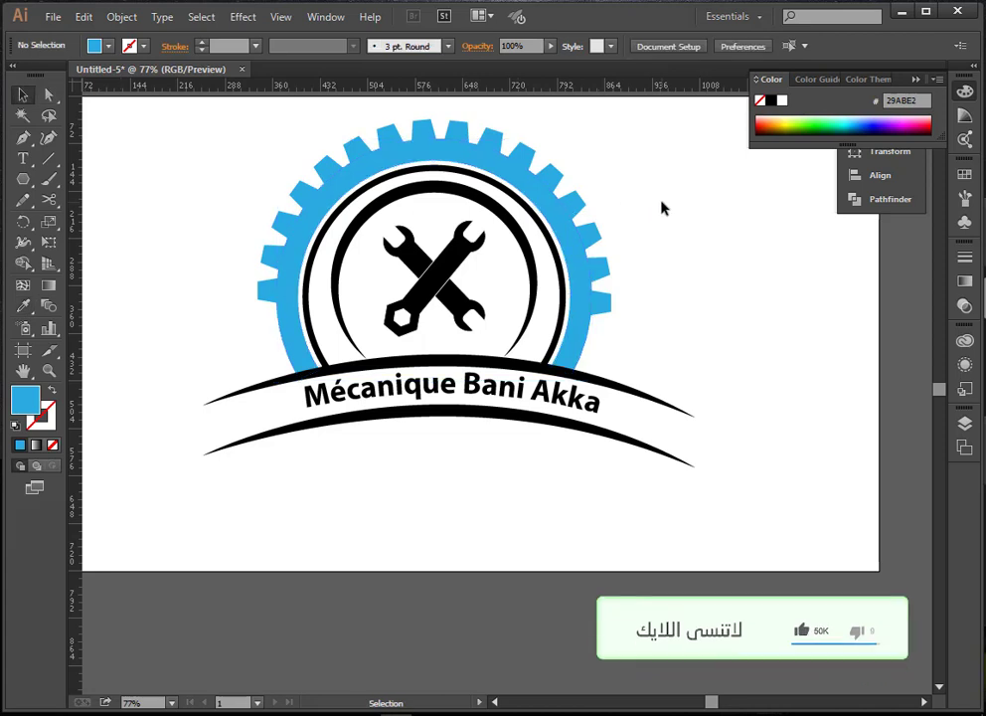
# Copy the gear's light blue onto the thin ring just inside it and darken that ring's fill to 006284.
pyautogui.click(413, 176)
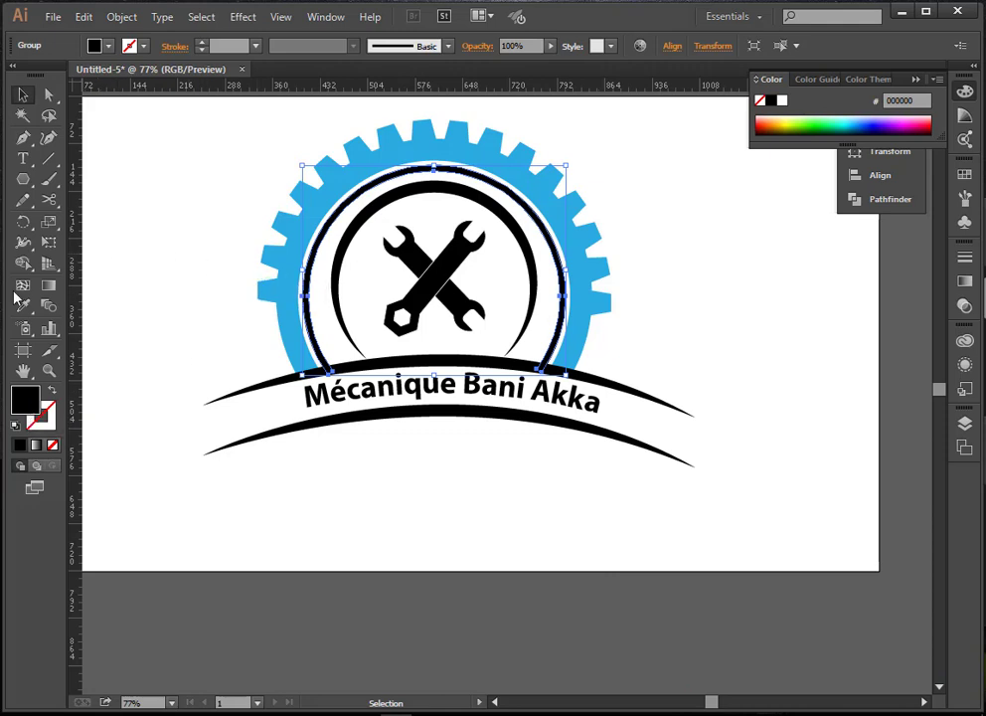
pyautogui.press('n')
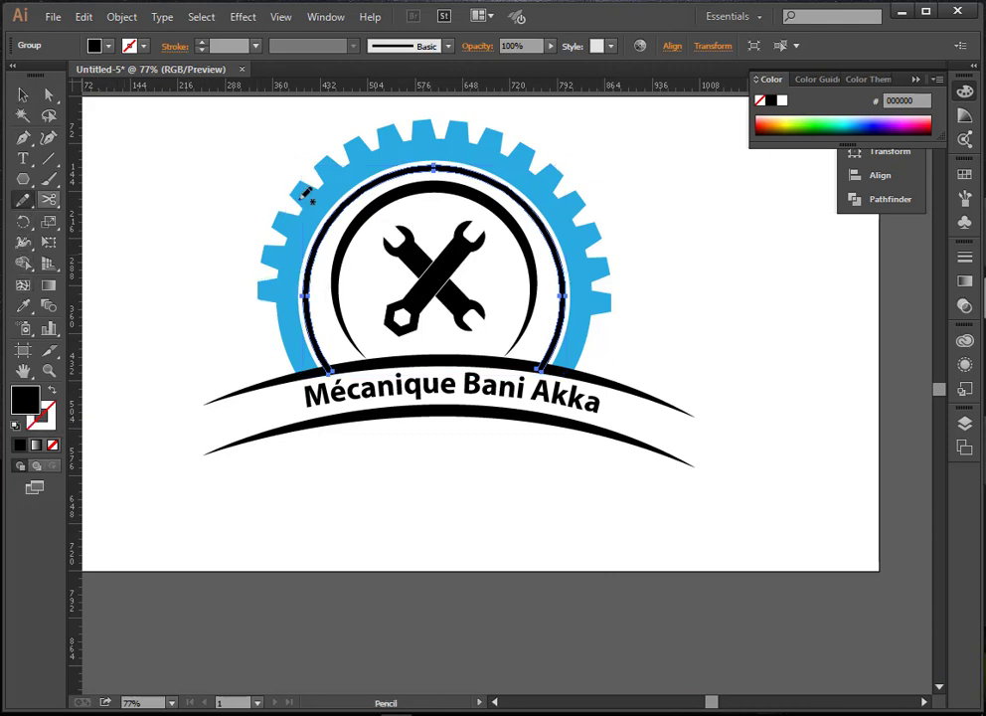
pyautogui.click(24, 306)
pyautogui.click(329, 171)
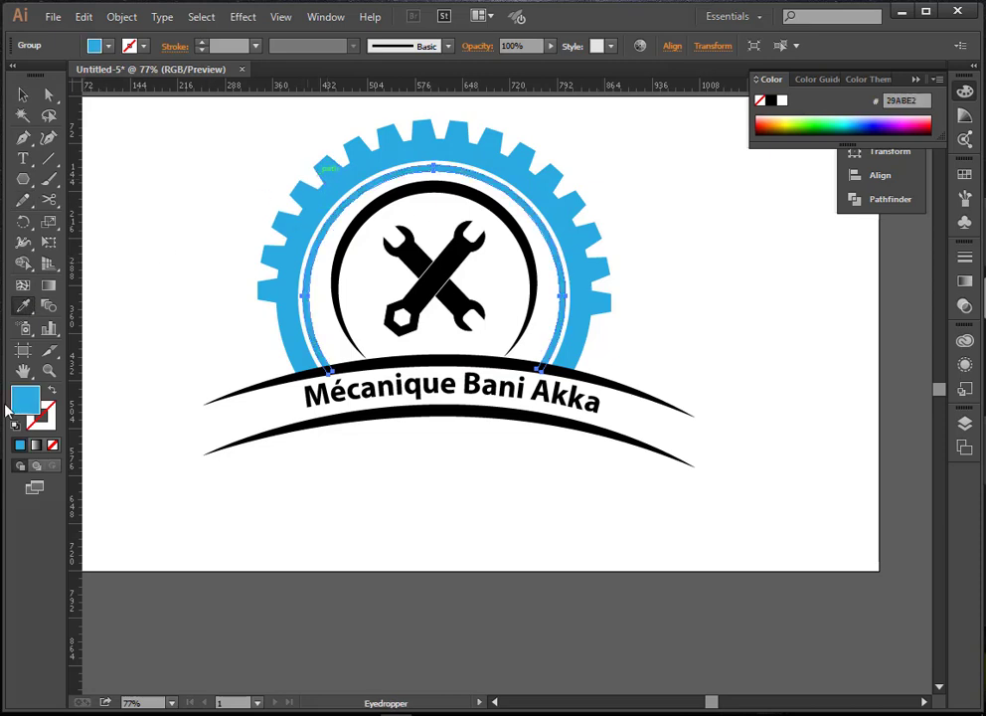
pyautogui.doubleClick(32, 396)
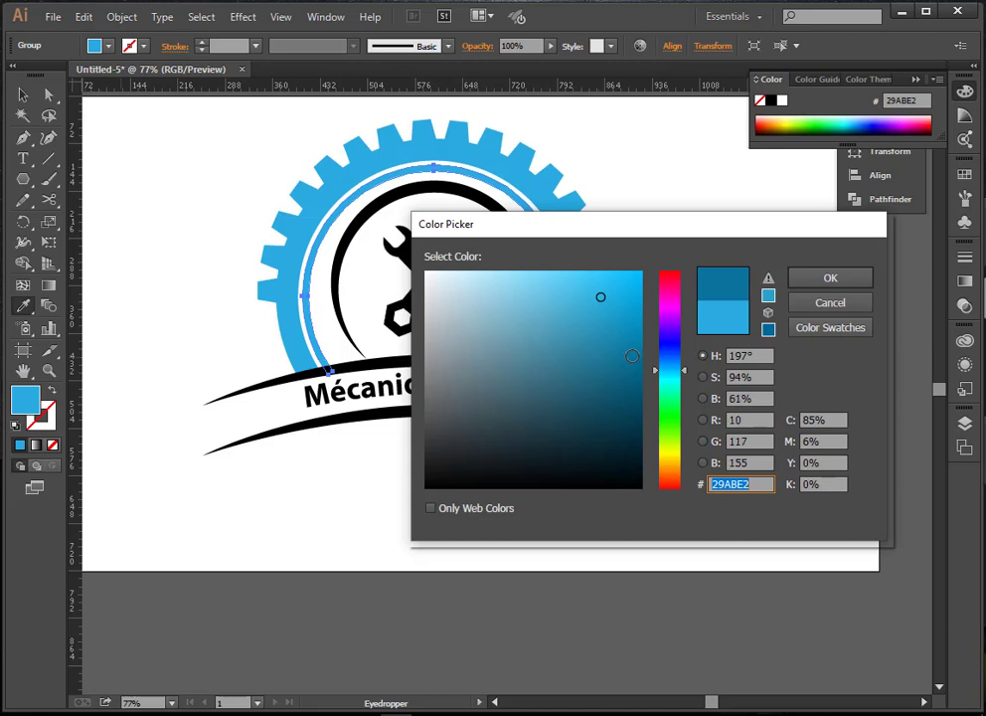
pyautogui.click(630, 356)
pyautogui.moveTo(630, 356); pyautogui.dragTo(640, 375)
pyautogui.click(831, 277)
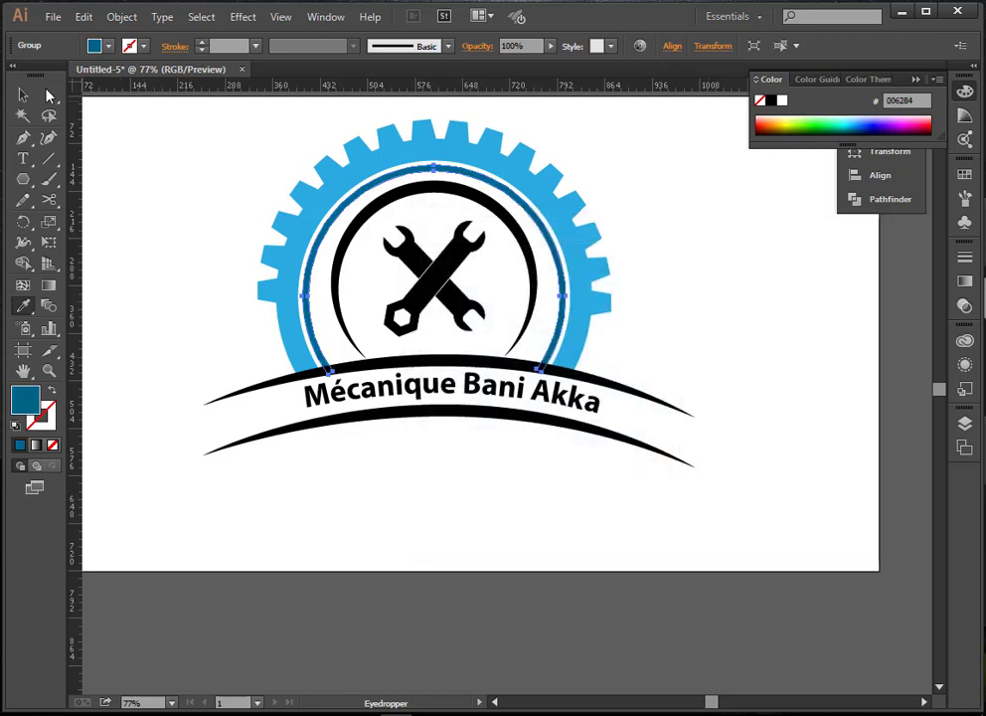
pyautogui.click(23, 95)
pyautogui.hotkey('ctrl', 'shift', 'a')
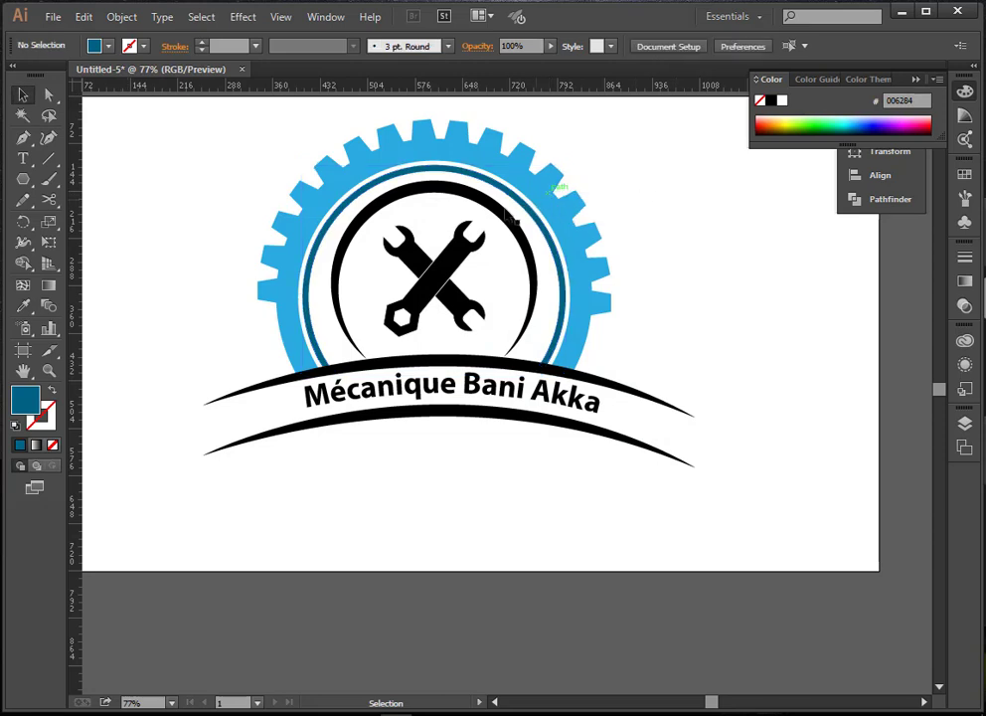
# Fill the tapered ring around the wrenches with the red swatch R=237 G=28 B=36.
pyautogui.click(500, 216)
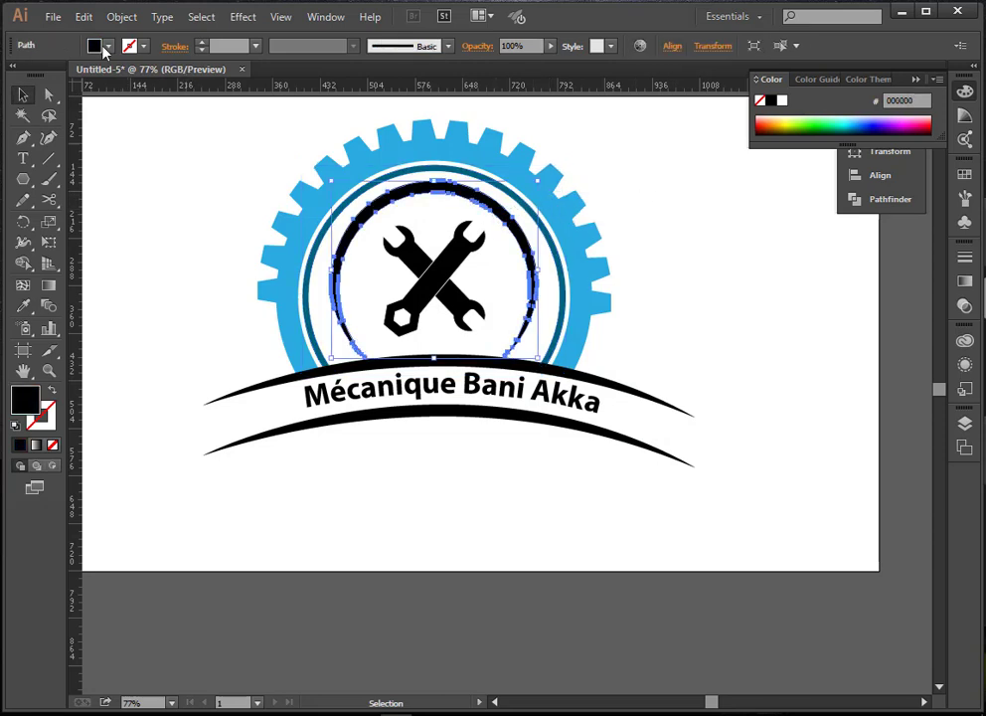
pyautogui.click(105, 45)
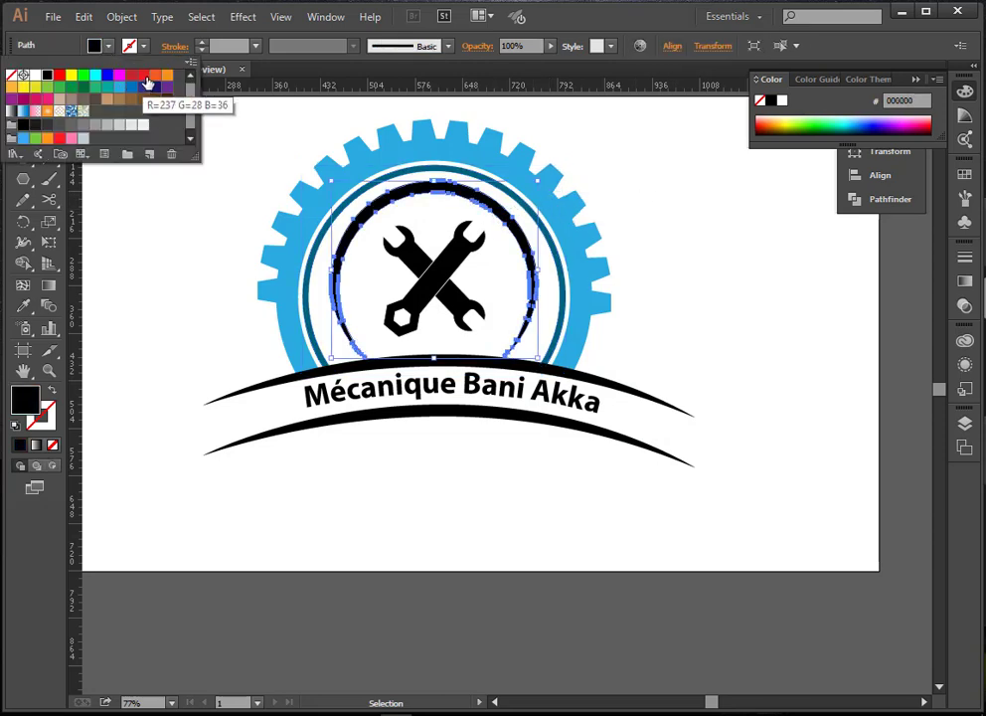
pyautogui.click(144, 77)
pyautogui.click(628, 215)
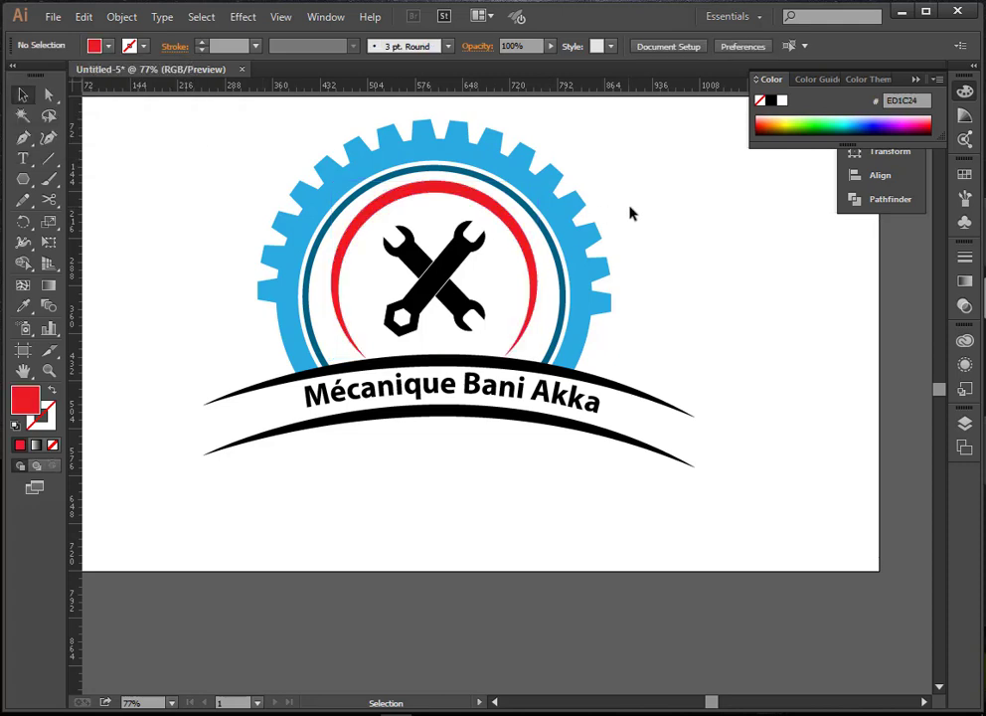
# Colour the curved "Mécanique Bani Akka" text with the red swatch ED1C24.
pyautogui.click(441, 406)
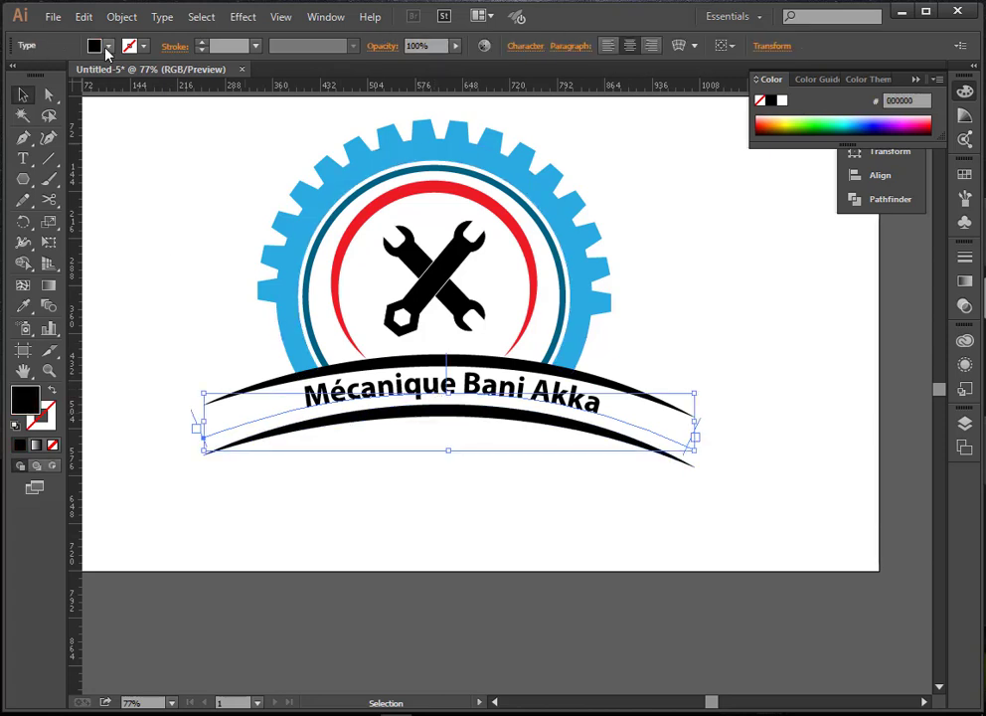
pyautogui.click(107, 47)
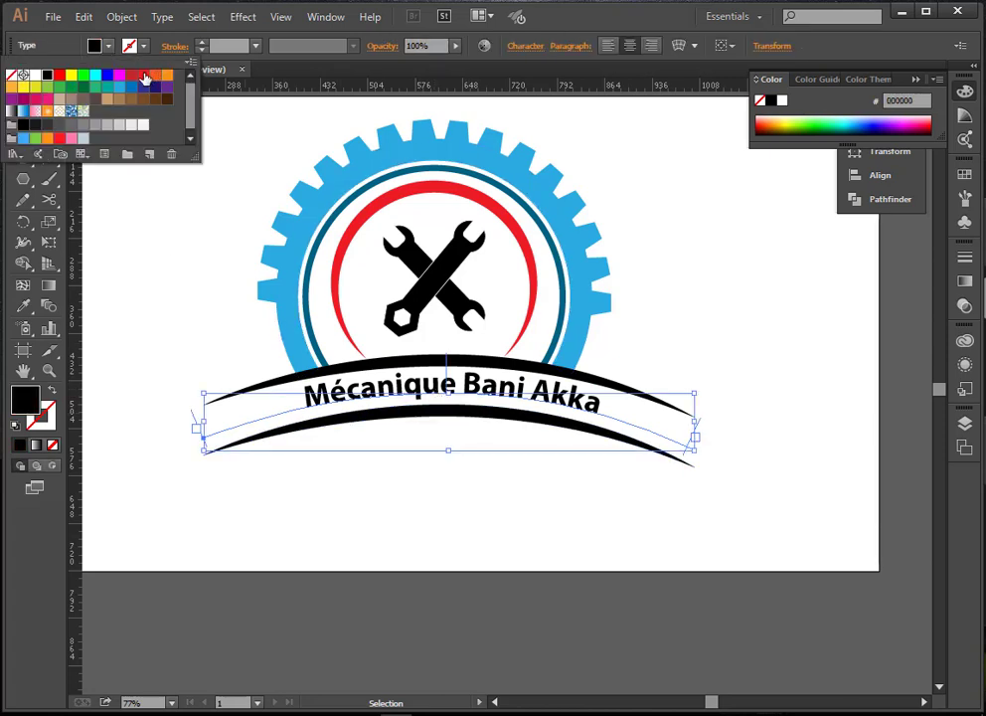
pyautogui.click(144, 76)
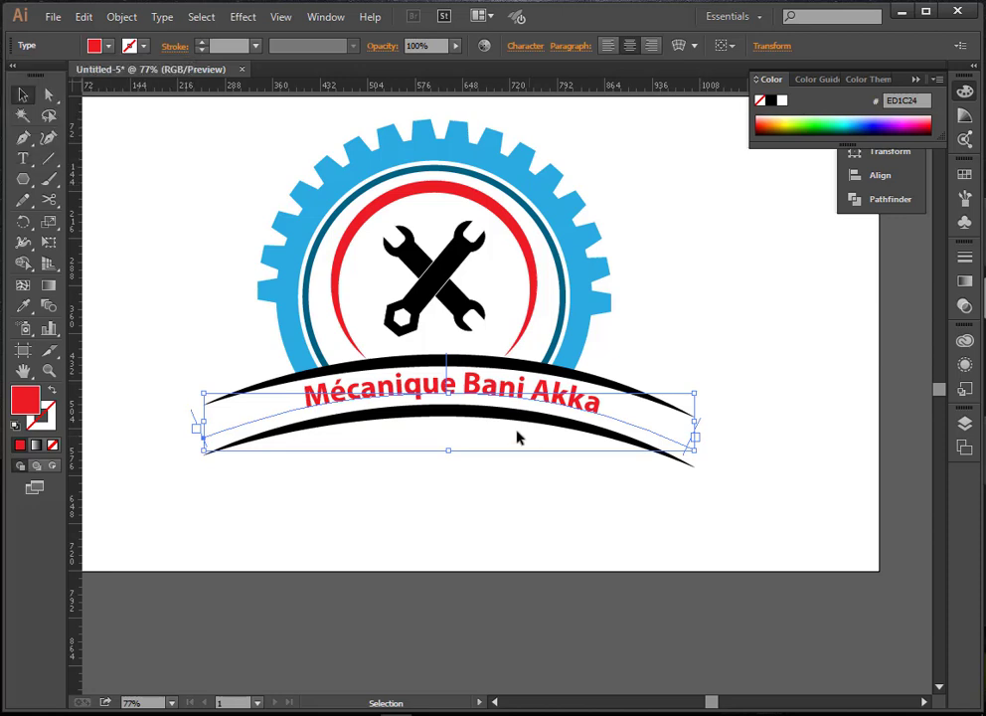
pyautogui.click(554, 489)
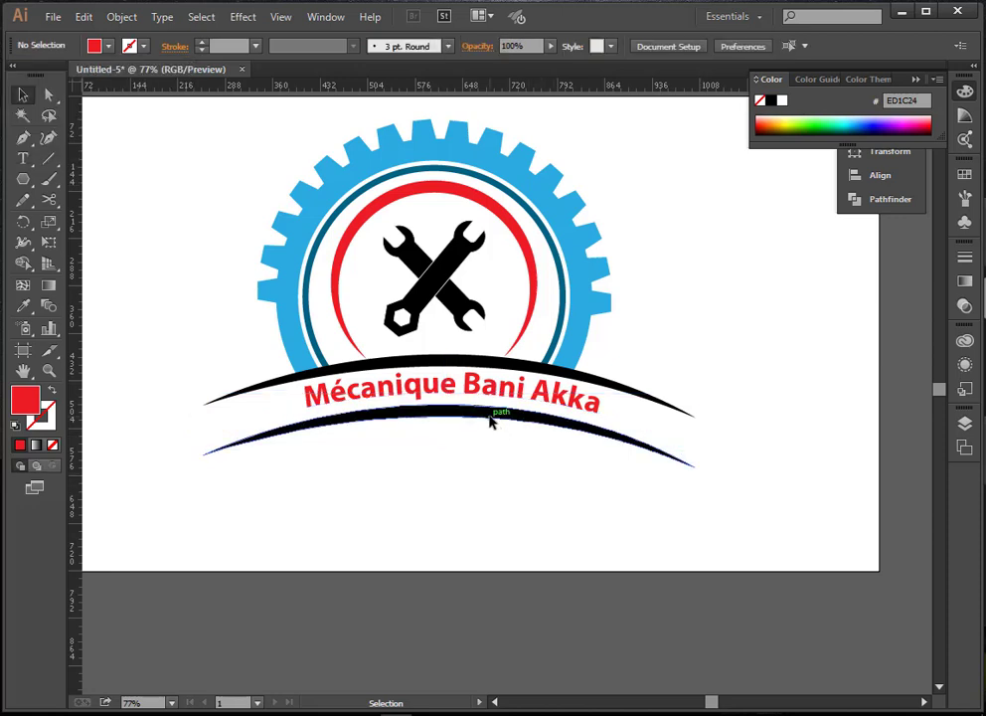
# Copy the gear's light blue fill 29ABE2 onto both tapered arcs around the text with the Eyedropper.
pyautogui.click(490, 420)
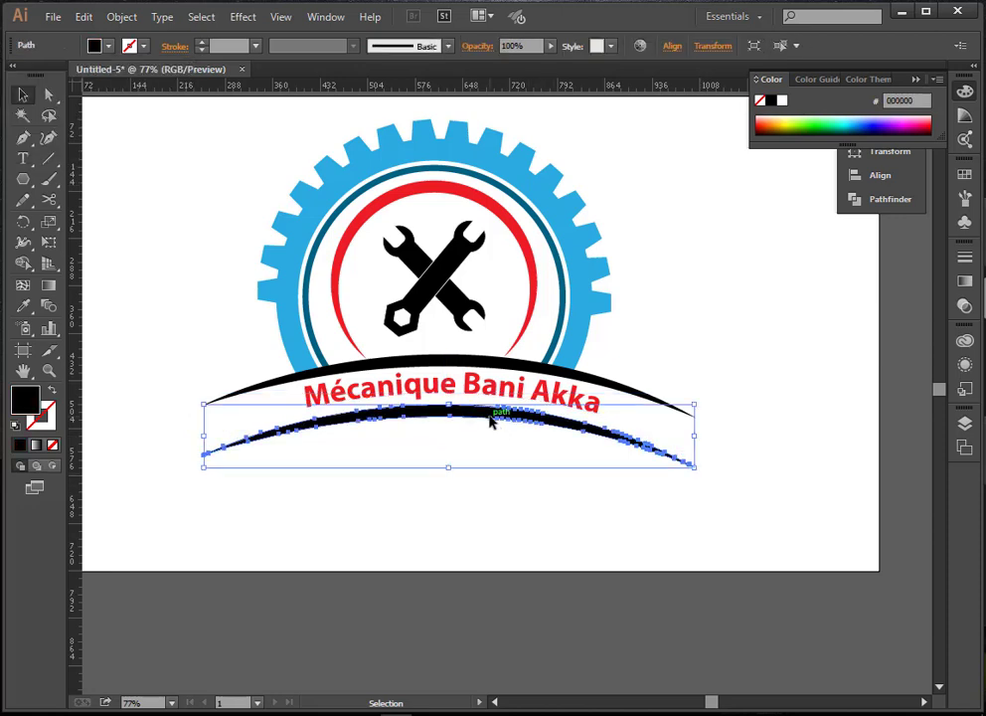
pyautogui.keyDown('shift'); pyautogui.click(285, 387); pyautogui.keyUp('shift')
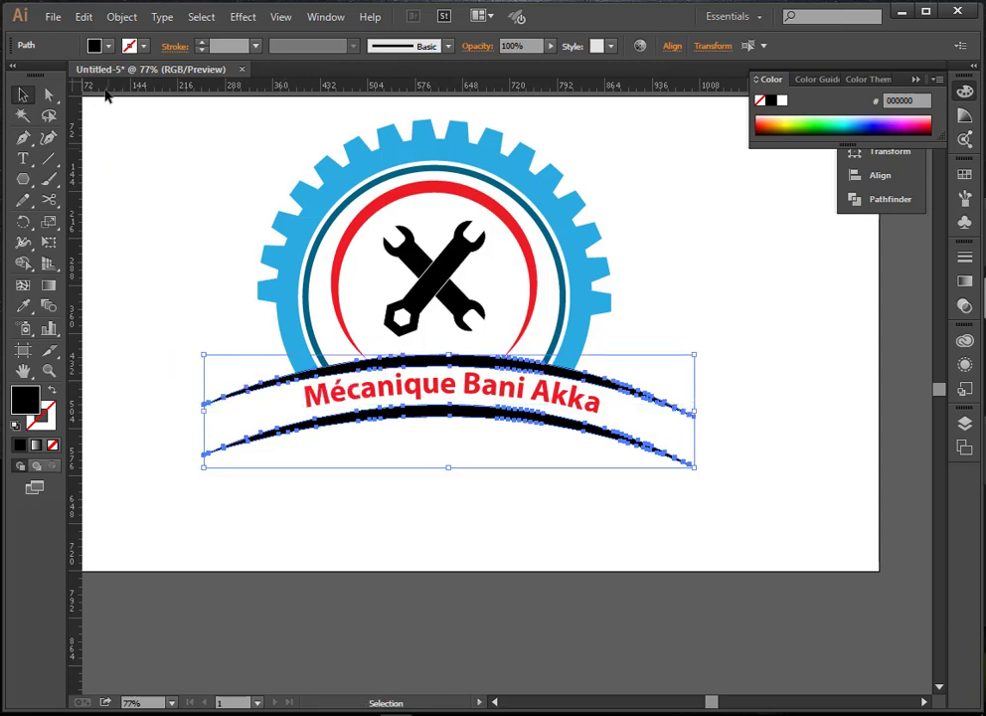
pyautogui.click(23, 305)
pyautogui.click(301, 189)
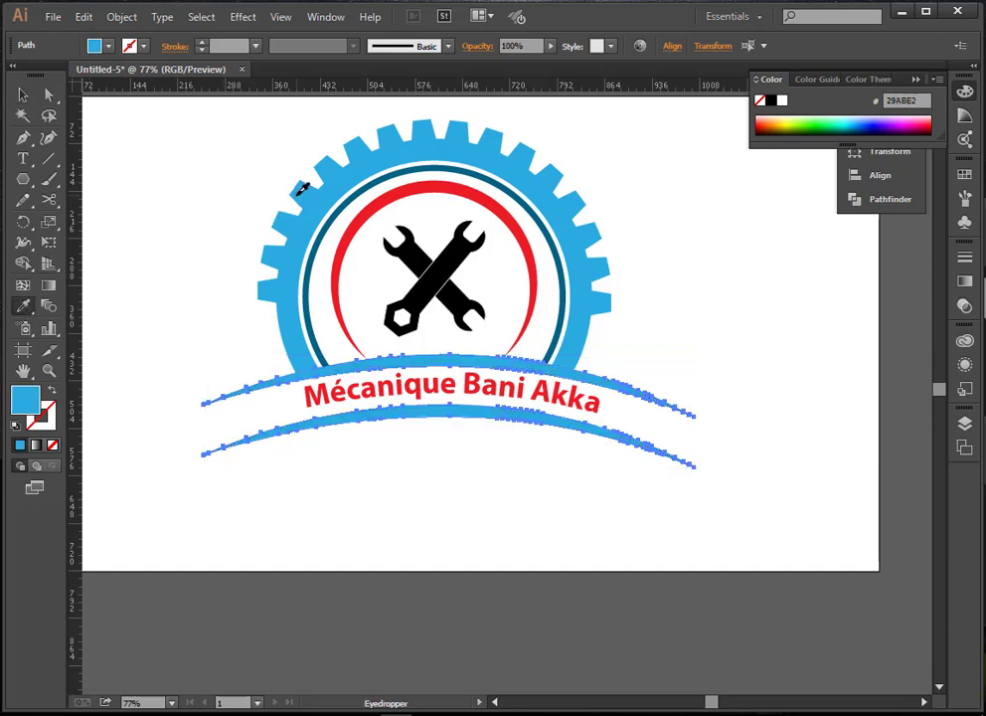
pyautogui.click(23, 94)
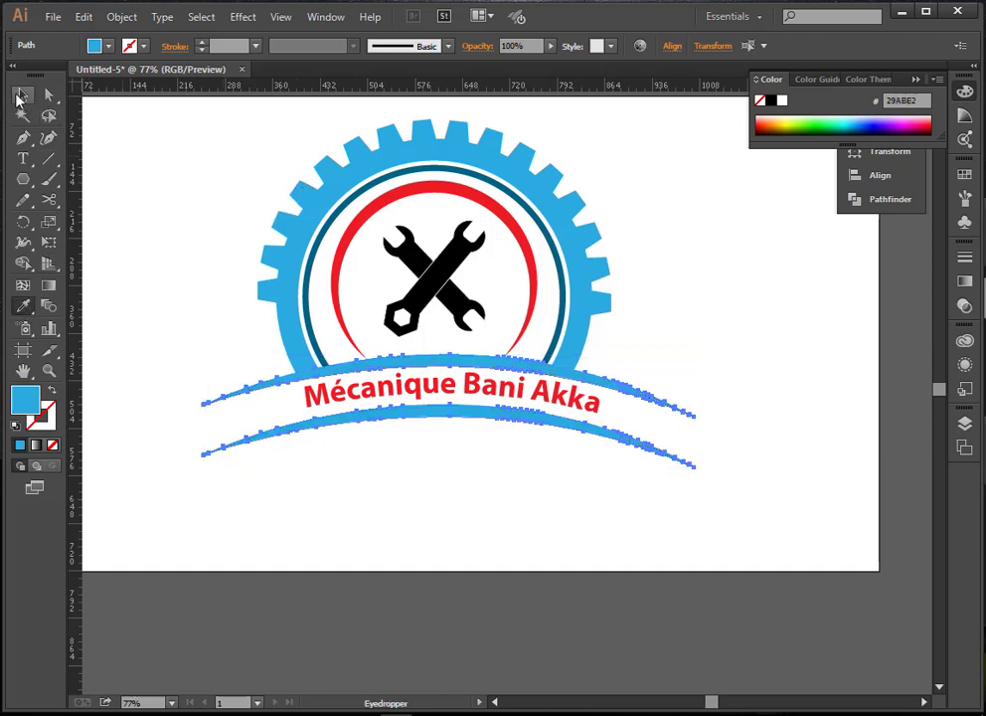
pyautogui.click(670, 228)
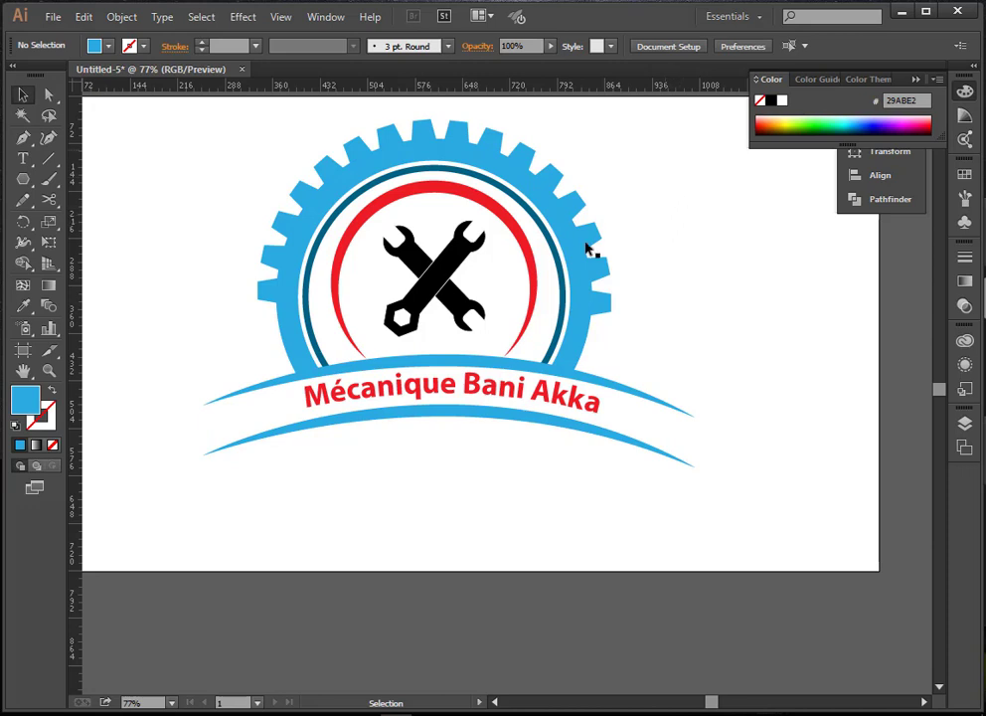
pyautogui.scroll(2, 733, 313)
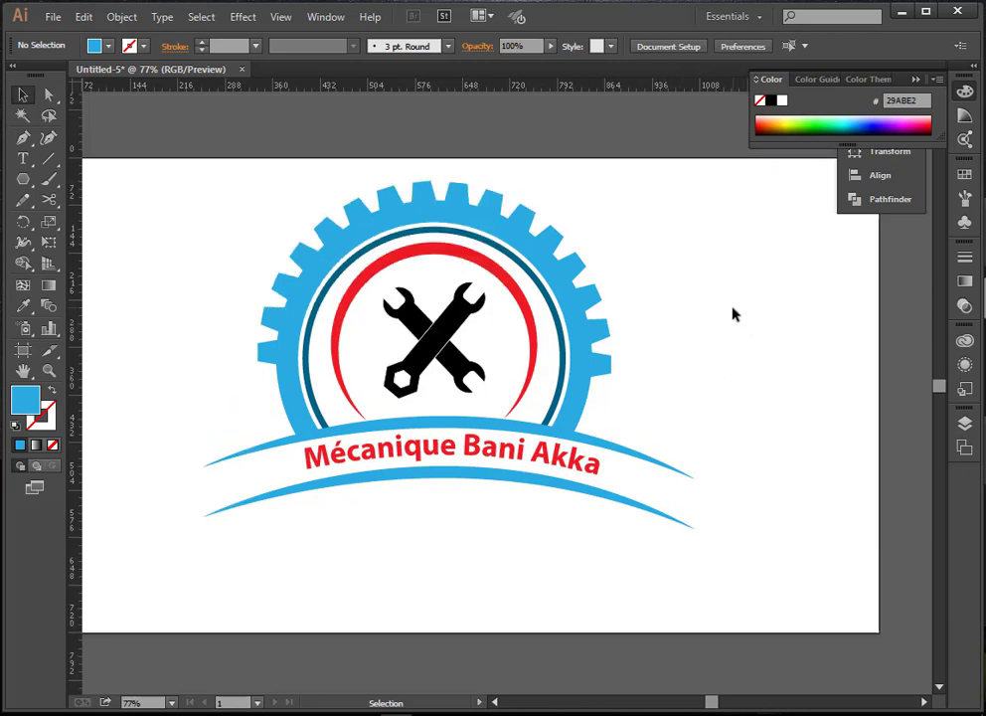
pyautogui.scroll(-2, 726, 332)
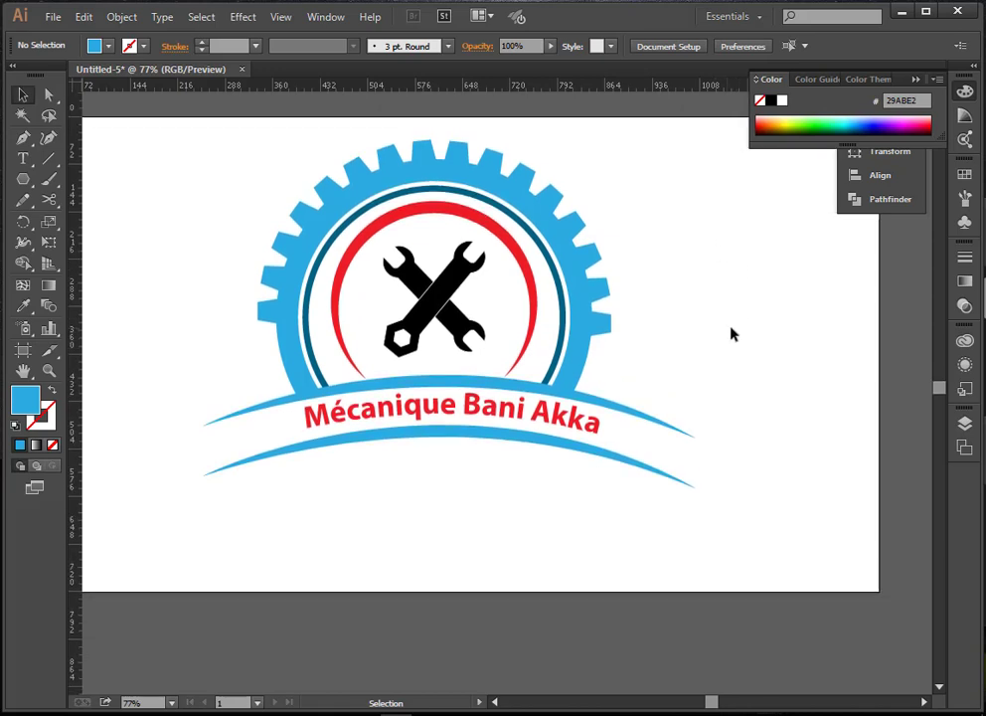